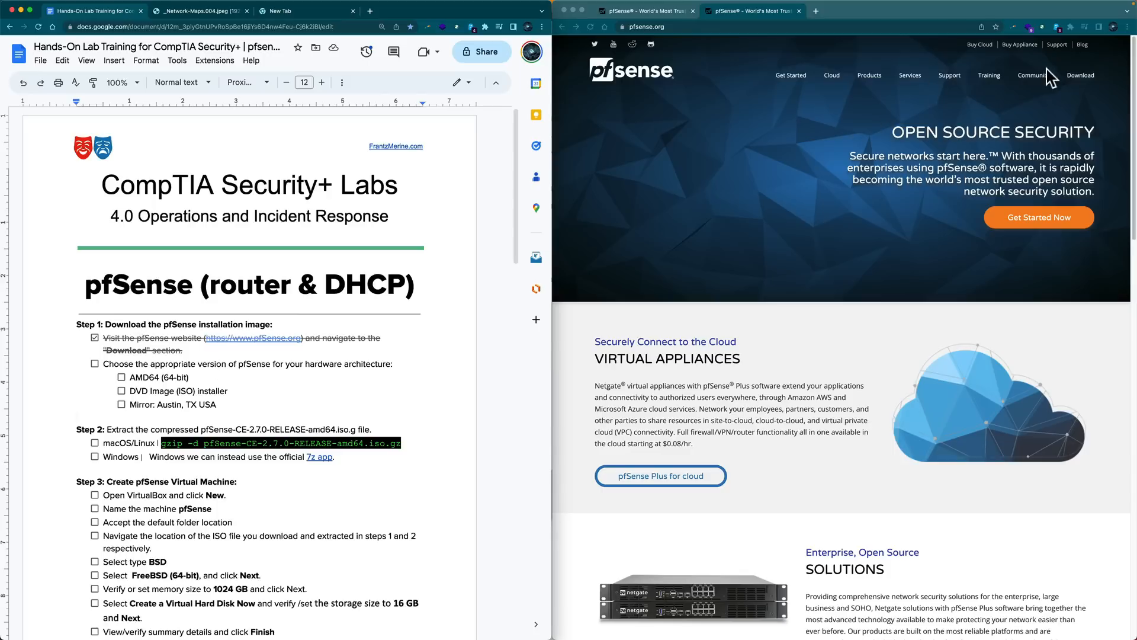
- On the pfSense Download page, choose the AMD64 (64-bit) architecture, DVD Image (ISO) Installer and the Austin, TX USA mirror
{"action": "left_click", "coordinate": [1087, 86]}
{"action": "left_click", "coordinate": [1088, 87]}
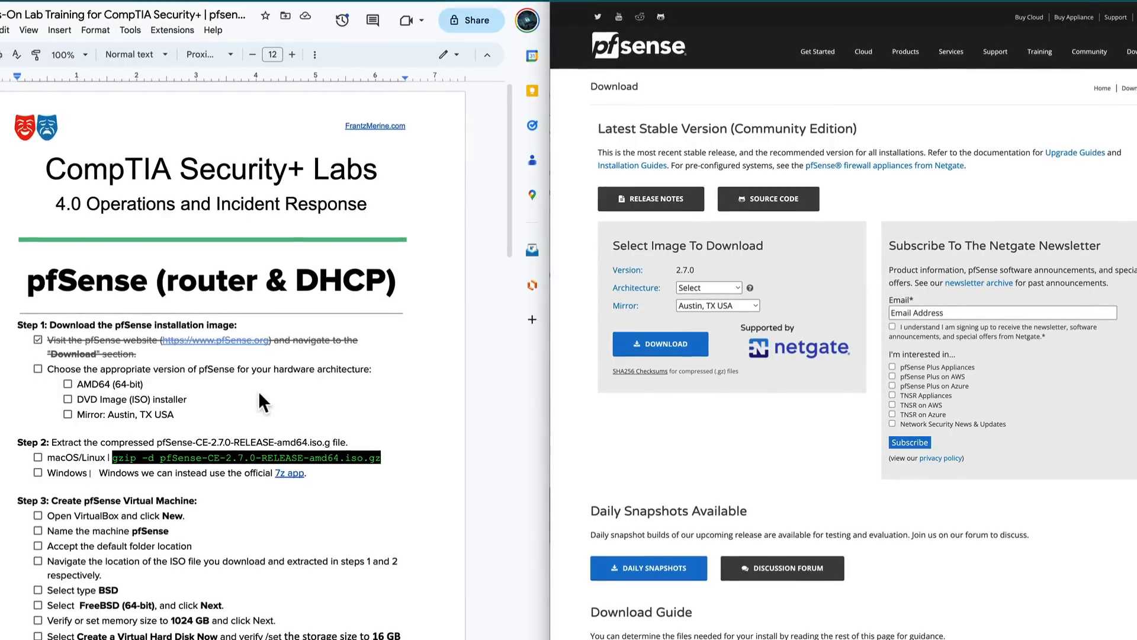
{"action": "left_click", "coordinate": [734, 286]}
{"action": "left_click", "coordinate": [727, 301]}
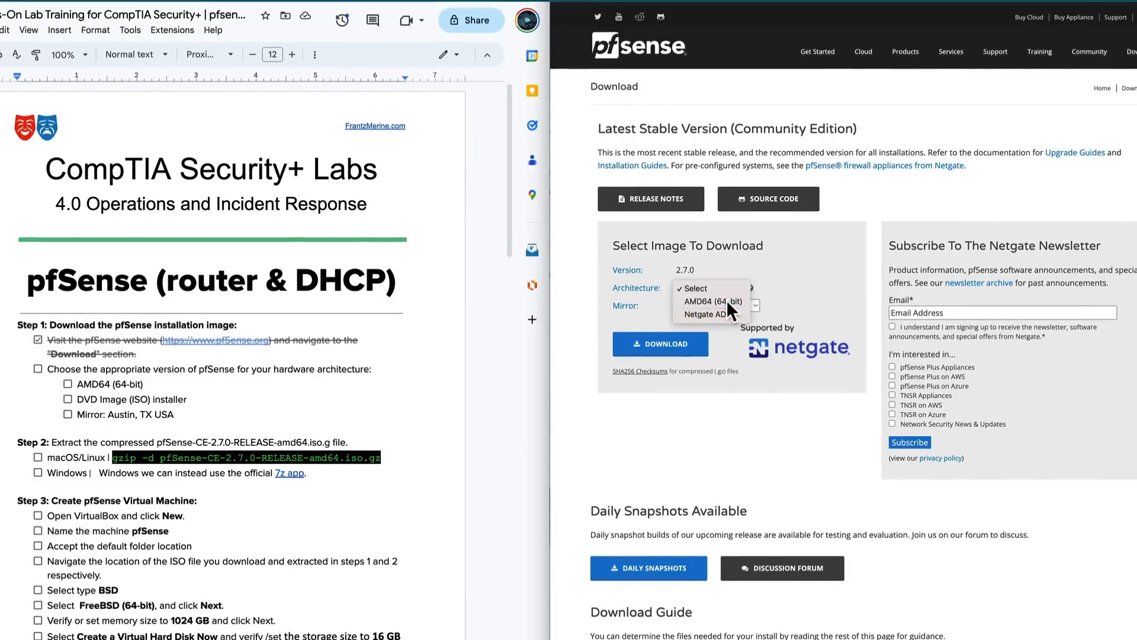
{"action": "left_click", "coordinate": [727, 304]}
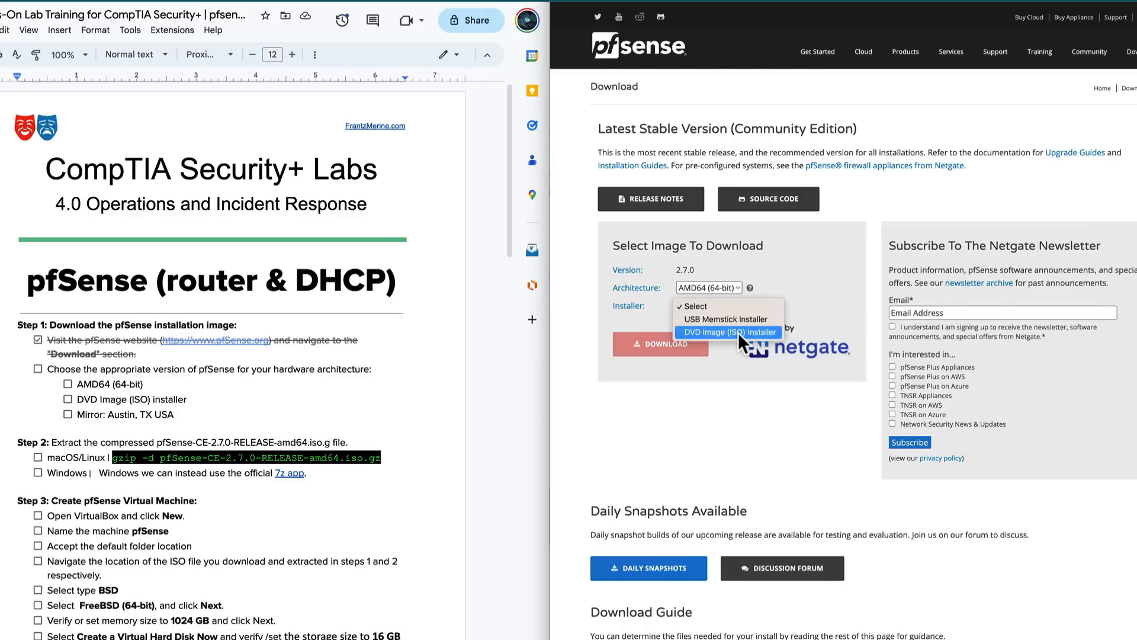
{"action": "left_click", "coordinate": [738, 332]}
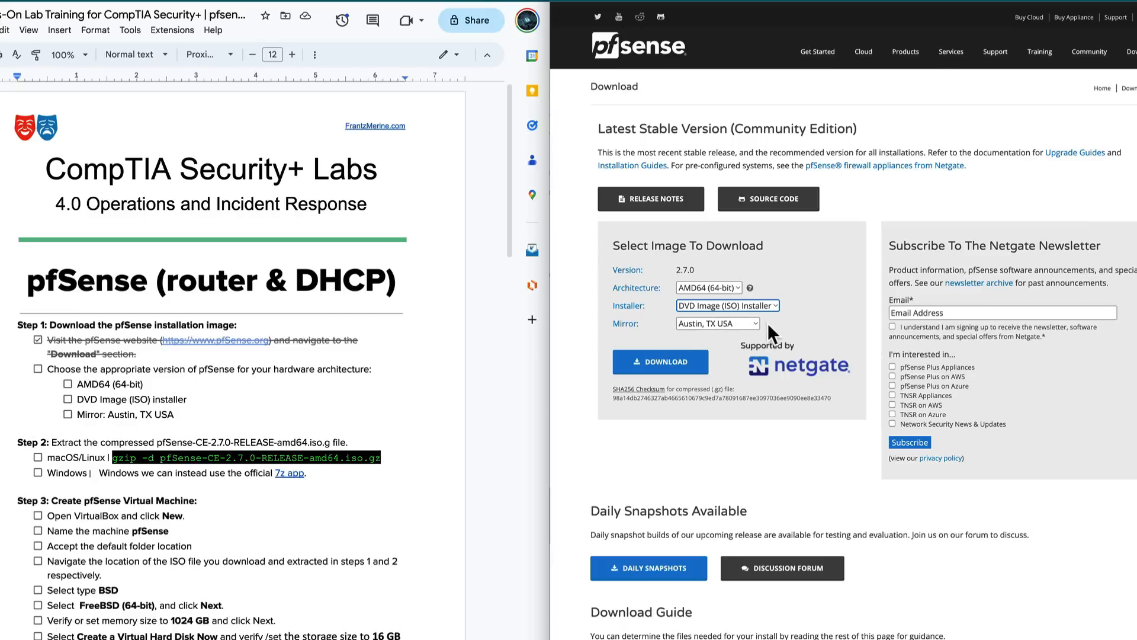
{"action": "left_click", "coordinate": [749, 323]}
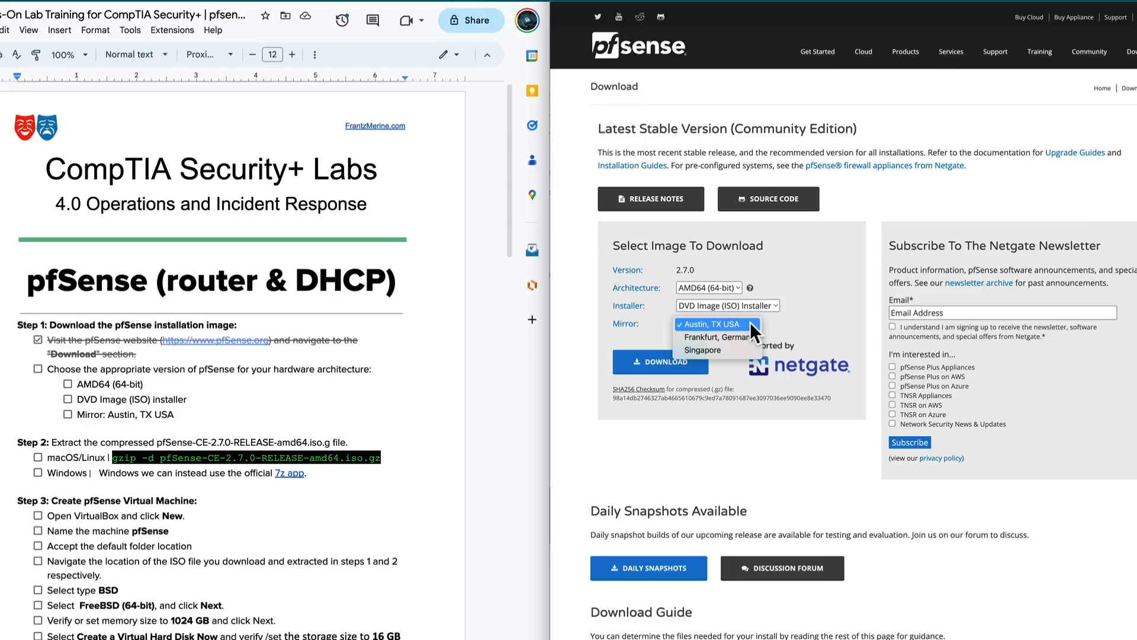
{"action": "left_click", "coordinate": [750, 322]}
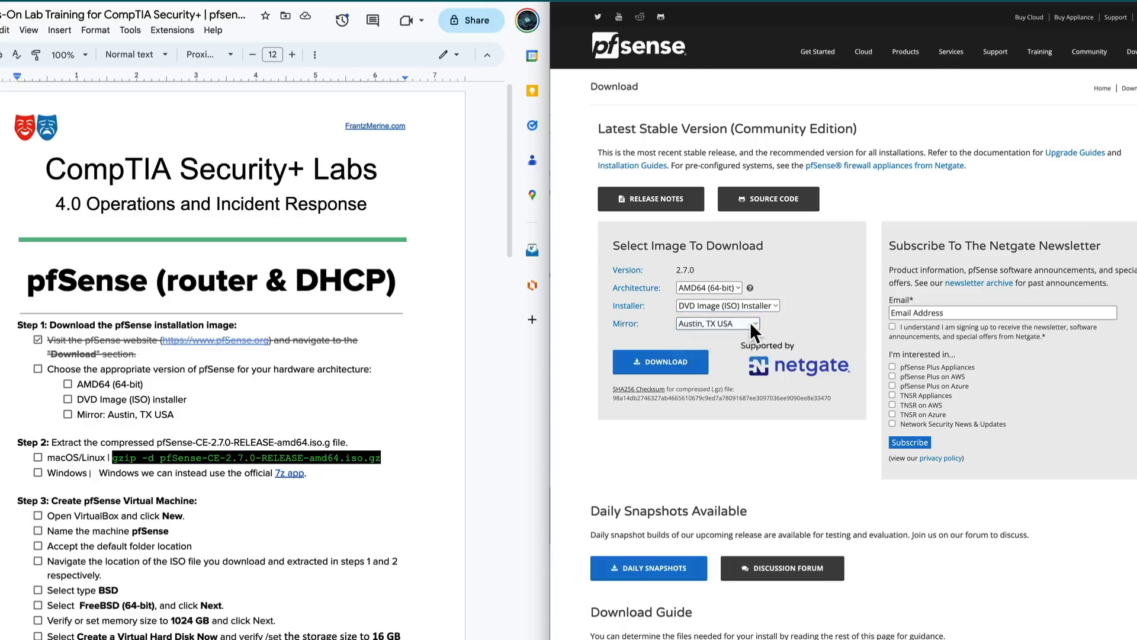
- Download the pfSense-CE-2.7.0-RELEASE-amd64 image to the Downloads folder and show the downloaded file in Finder
{"action": "left_click", "coordinate": [683, 361]}
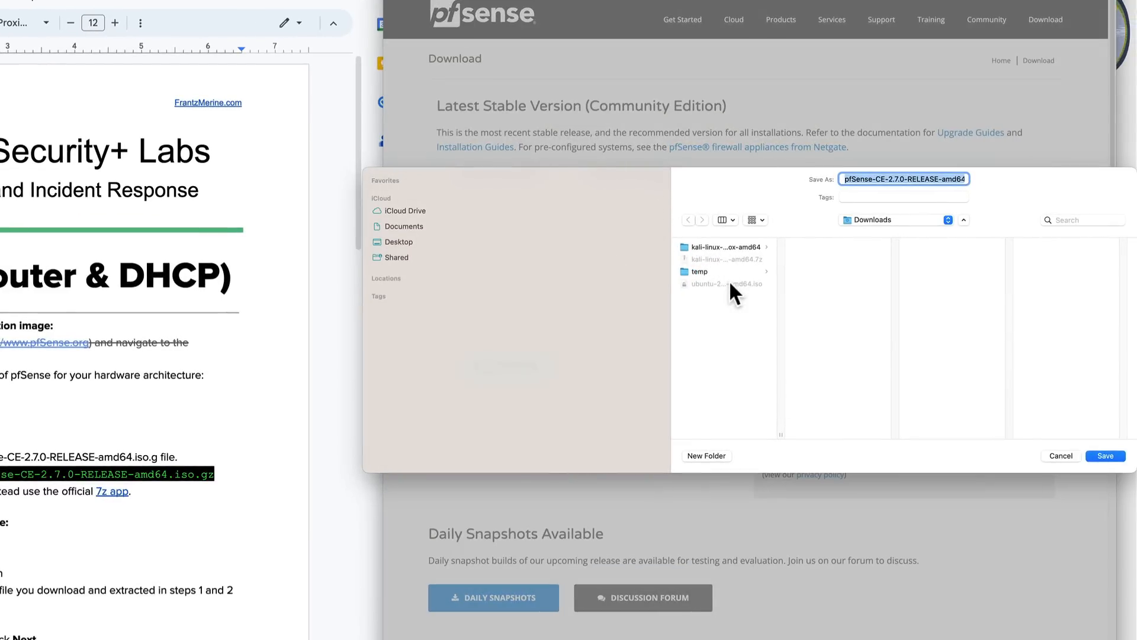
{"action": "left_click", "coordinate": [1108, 454]}
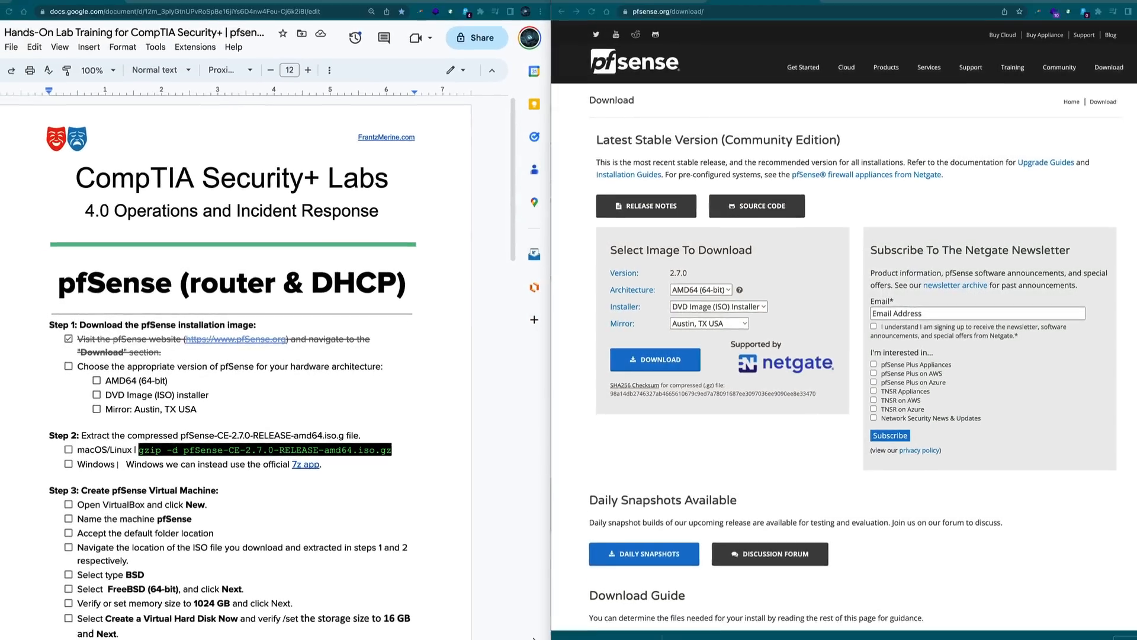
{"action": "left_click", "coordinate": [649, 631]}
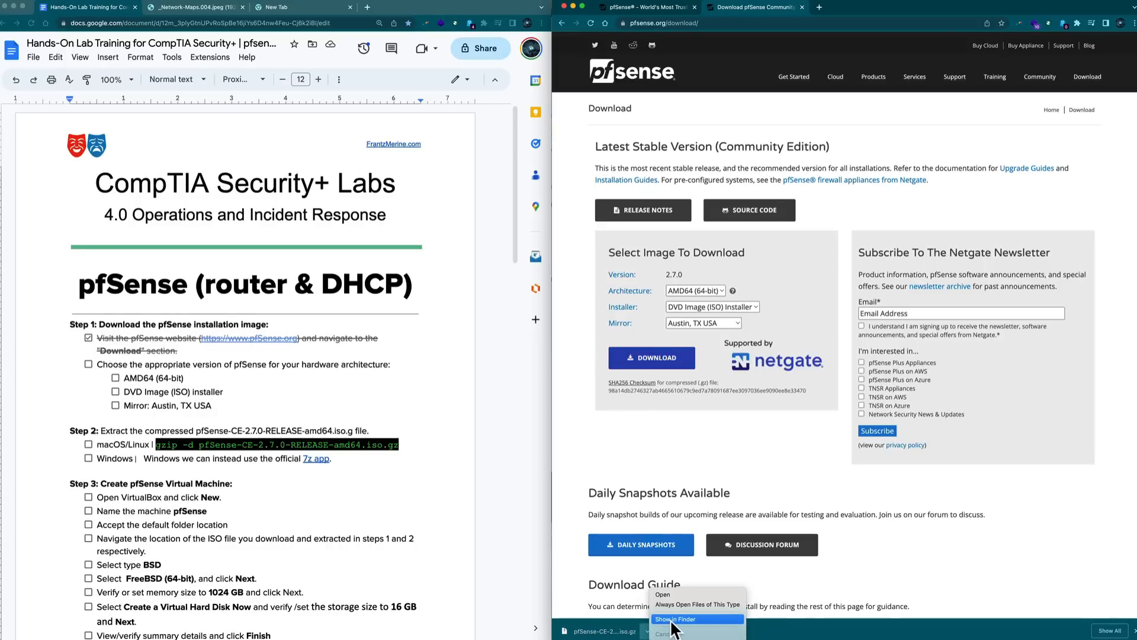
{"action": "left_click", "coordinate": [672, 620]}
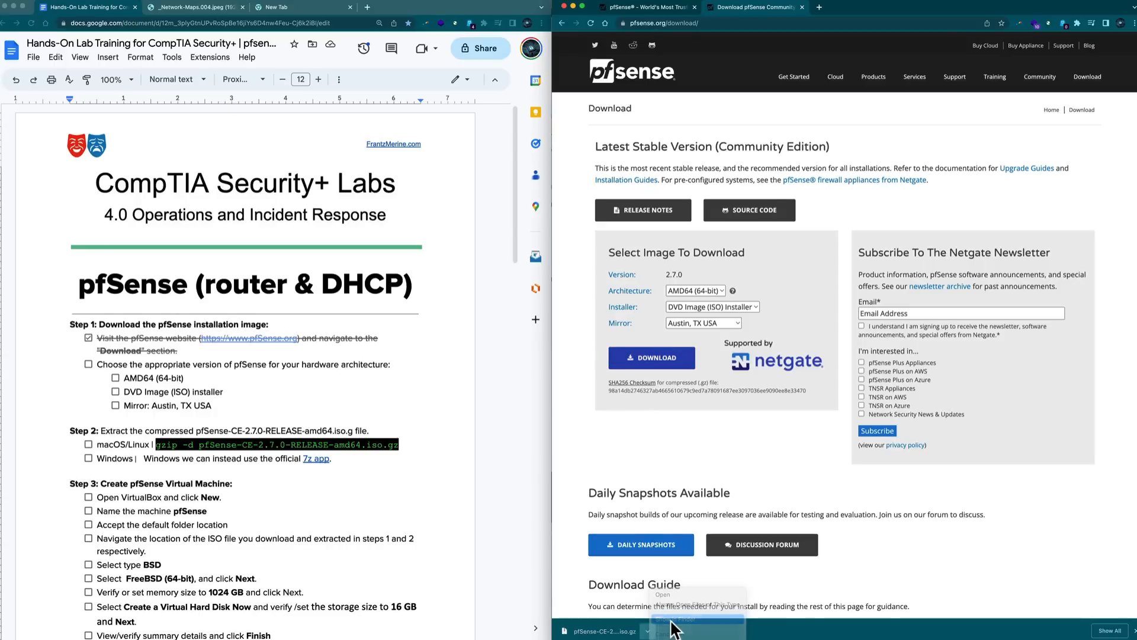
{"action": "mouse_move", "coordinate": [702, 23]}
{"action": "left_mouse_down"}
{"action": "mouse_move", "coordinate": [640, 23]}
{"action": "mouse_move", "coordinate": [706, 18]}
{"action": "left_mouse_up"}
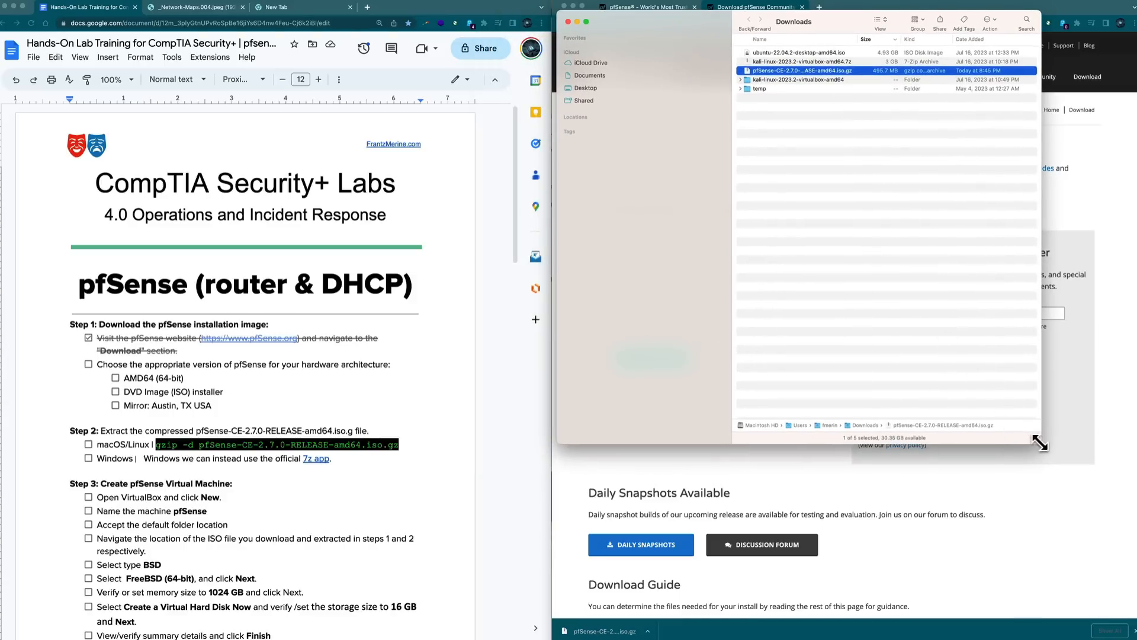
{"action": "left_click_drag", "start_coordinate": [1040, 443], "coordinate": [1130, 446]}
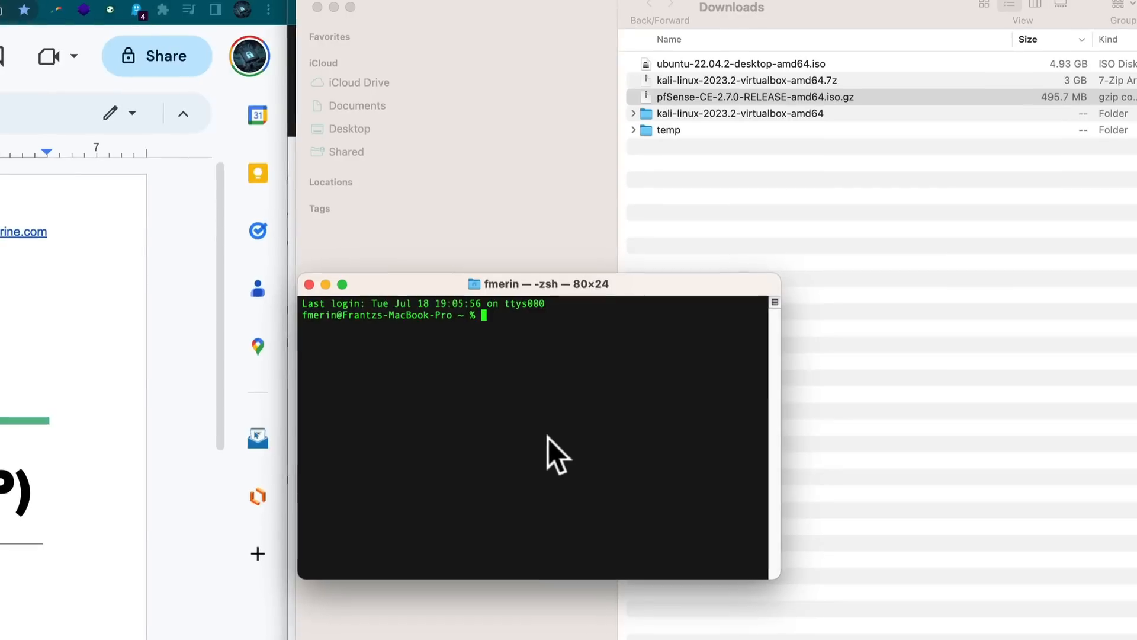
- In an enlarged Terminal window, change to ~/Downloads and list the pfSense-CE-2.7.0-RELEASE-amd64.iso.gz file
{"action": "left_click_drag", "start_coordinate": [645, 282], "coordinate": [639, 252]}
{"action": "left_click_drag", "start_coordinate": [771, 549], "coordinate": [1136, 639]}
{"action": "left_click_drag", "start_coordinate": [877, 258], "coordinate": [895, 199]}
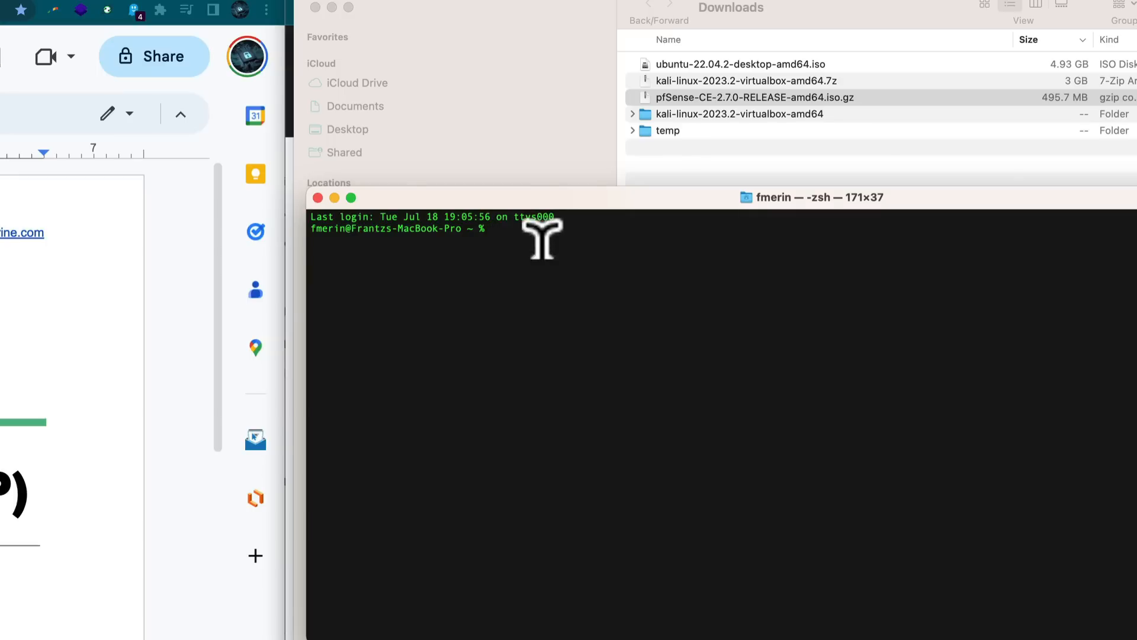
{"action": "type", "text": "cd ~"}
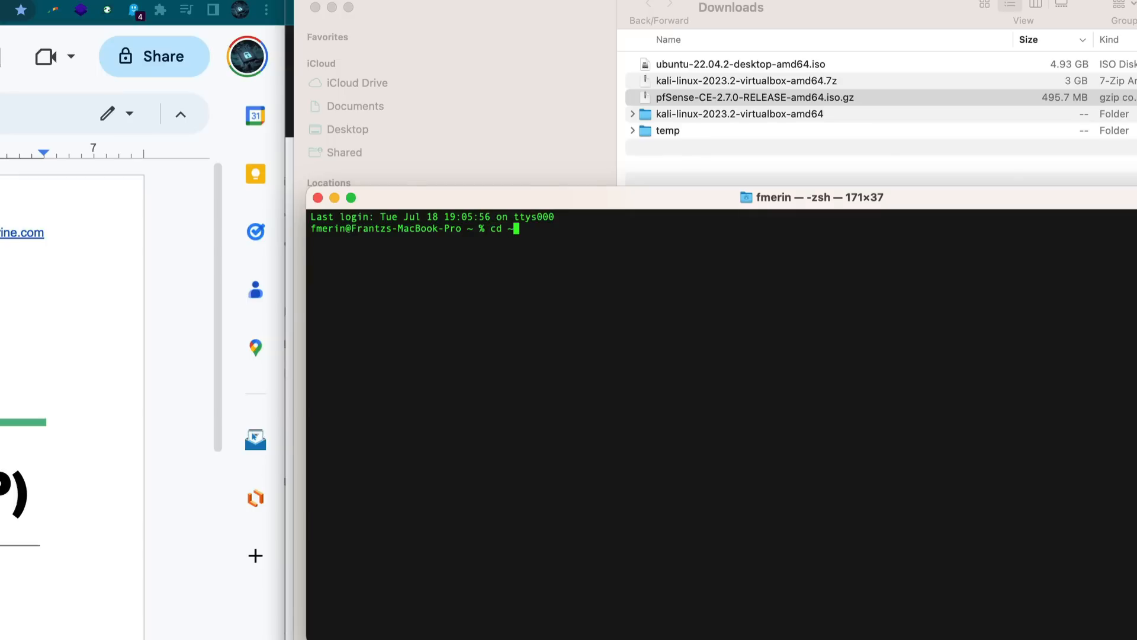
{"action": "type", "text": "/Down"}
{"action": "key", "text": "Tab"}
{"action": "key", "text": "Return"}
{"action": "type", "text": "ls pf"}
{"action": "key", "text": "Tab"}
{"action": "key", "text": "Return"}
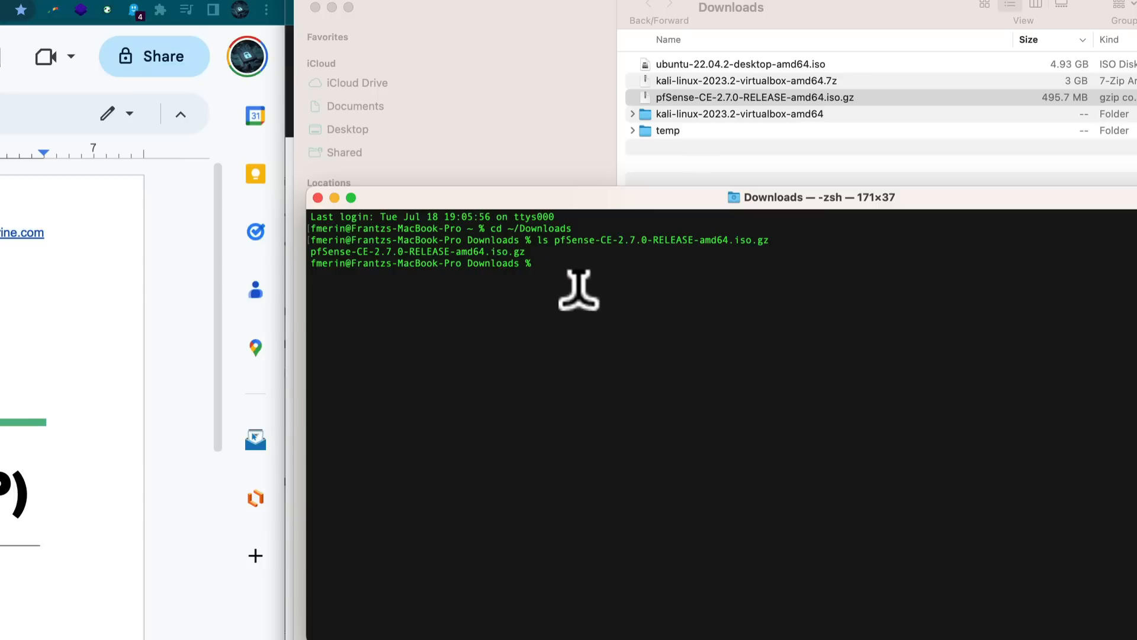
- Decompress the image by running gzip -d pfSense-CE-2.7.0-RELEASE-amd64.iso.gz
{"action": "type", "text": "gz"}
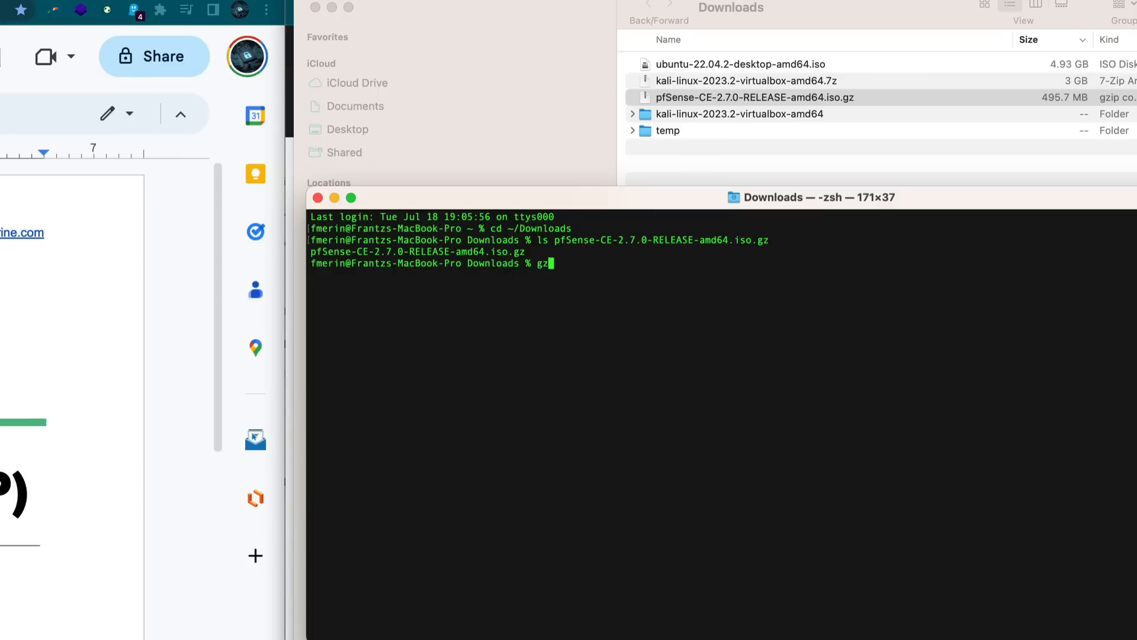
{"action": "type", "text": "ip -d pf"}
{"action": "key", "text": "Tab"}
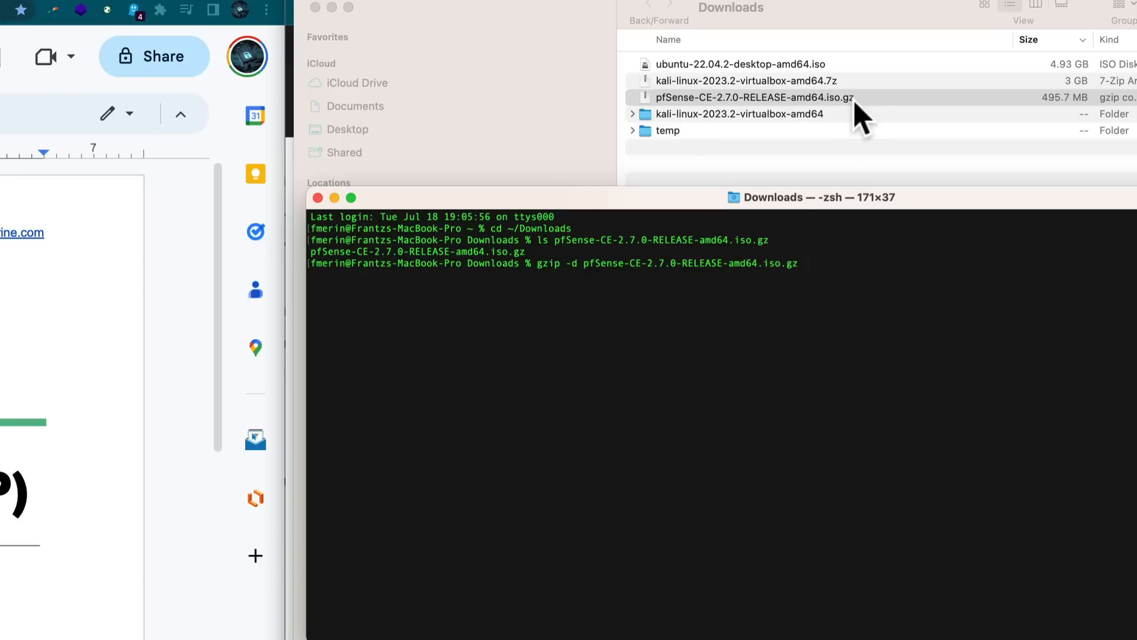
{"action": "key", "text": "Return"}
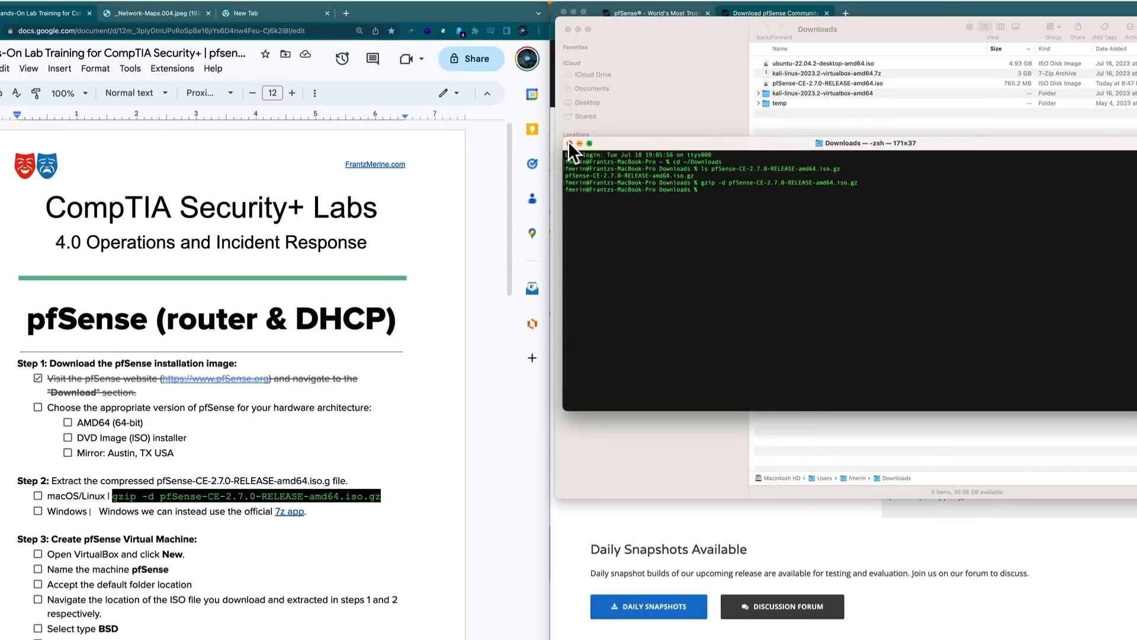
- Close the Terminal and Downloads windows and put away the pfSense browser window to reveal VirtualBox
{"action": "left_click", "coordinate": [569, 143]}
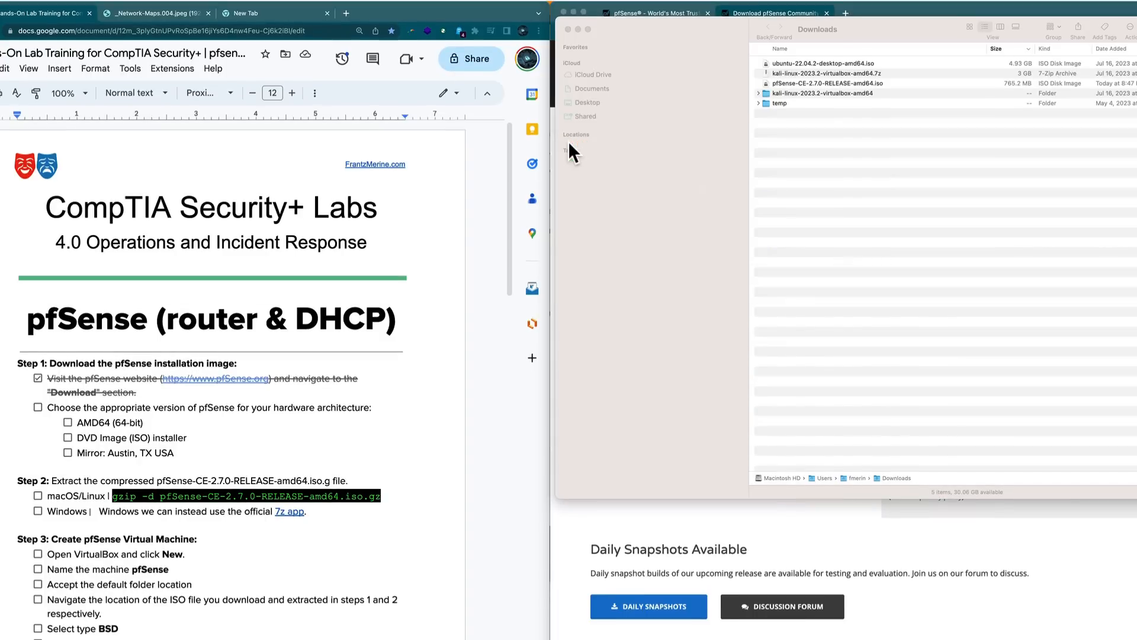
{"action": "left_click", "coordinate": [568, 29]}
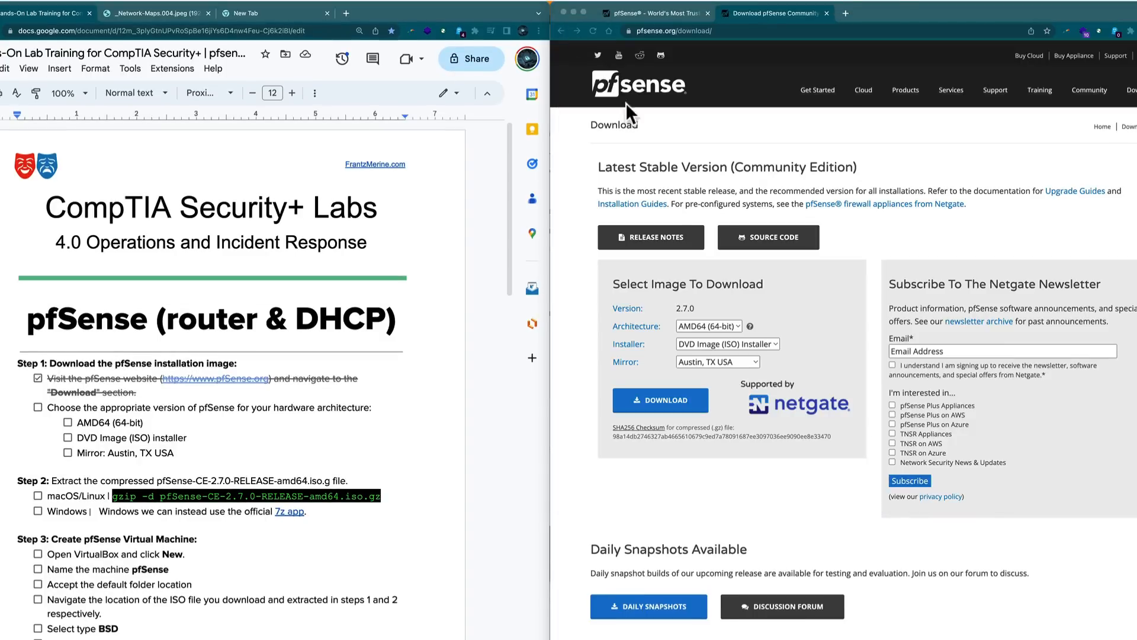
{"action": "left_click", "coordinate": [574, 12]}
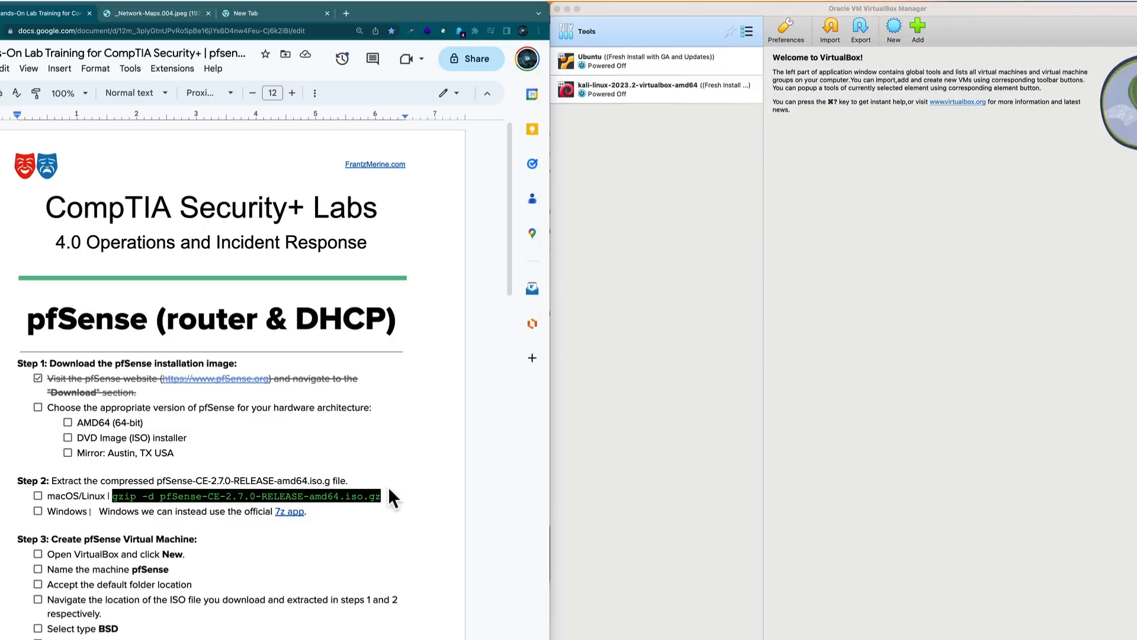
- In the lab document, check off the remaining Step 1 items and the macOS/Linux extraction item of Step 2
{"action": "scroll", "coordinate": [284, 529], "scroll_direction": "down", "scroll_amount": 5}
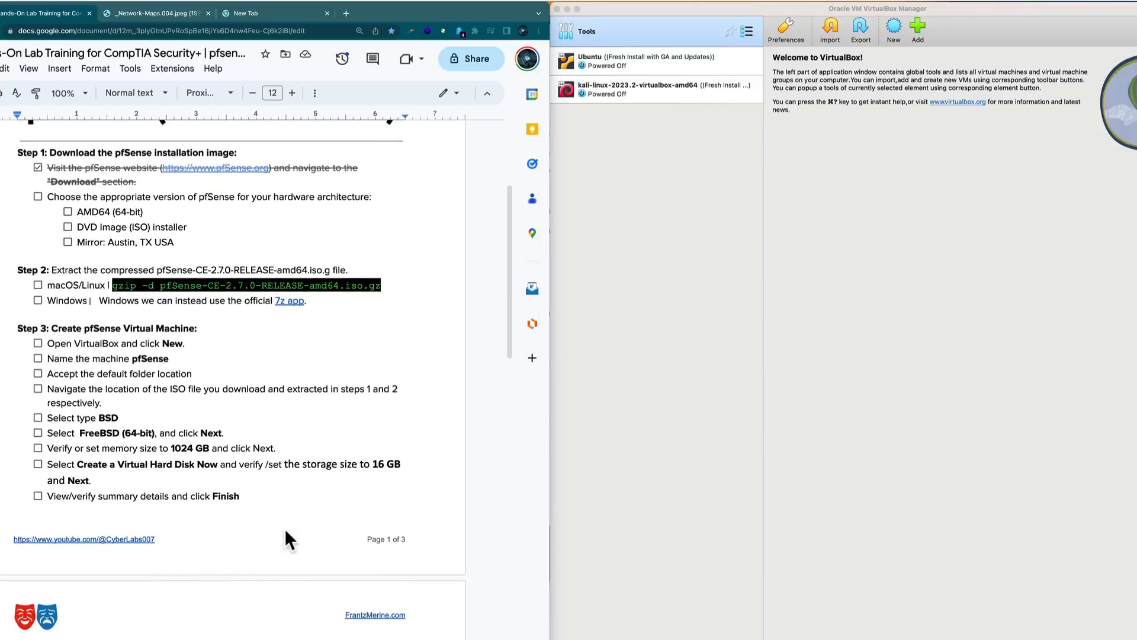
{"action": "scroll", "coordinate": [287, 521], "scroll_direction": "up", "scroll_amount": 1}
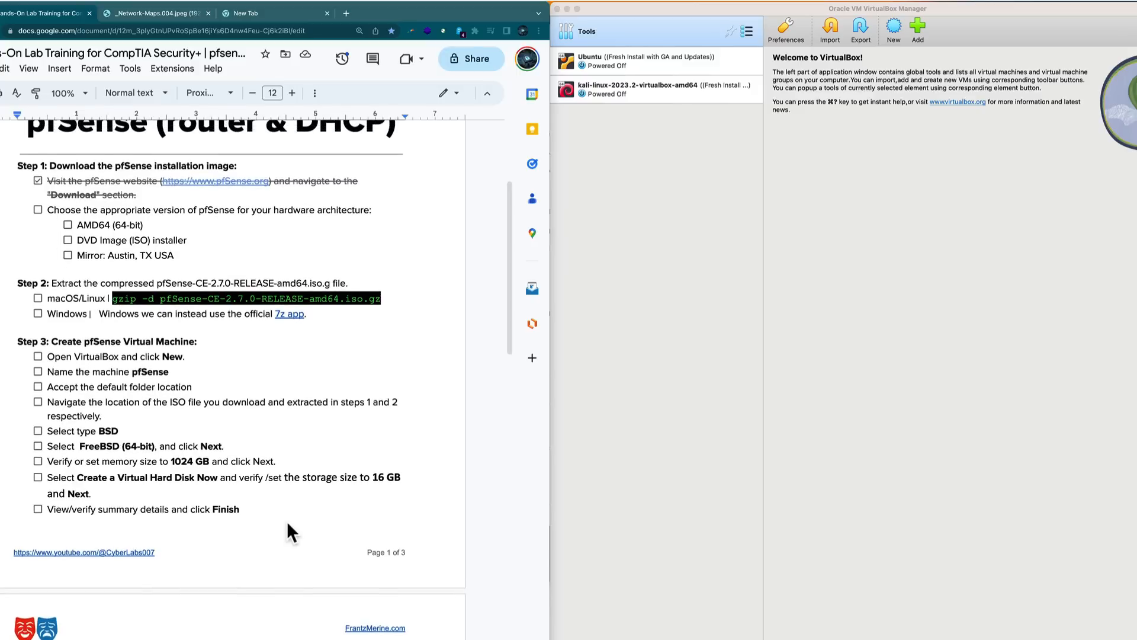
{"action": "left_click", "coordinate": [37, 210]}
{"action": "left_click", "coordinate": [67, 225]}
{"action": "left_click", "coordinate": [67, 240]}
{"action": "left_click", "coordinate": [67, 255]}
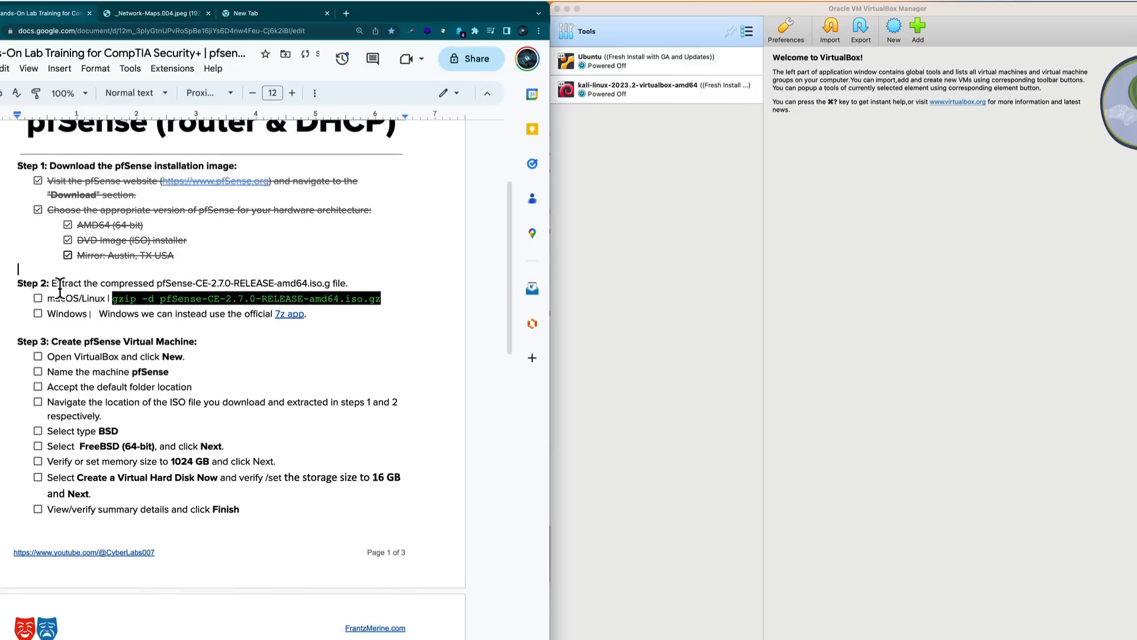
{"action": "left_click", "coordinate": [38, 298]}
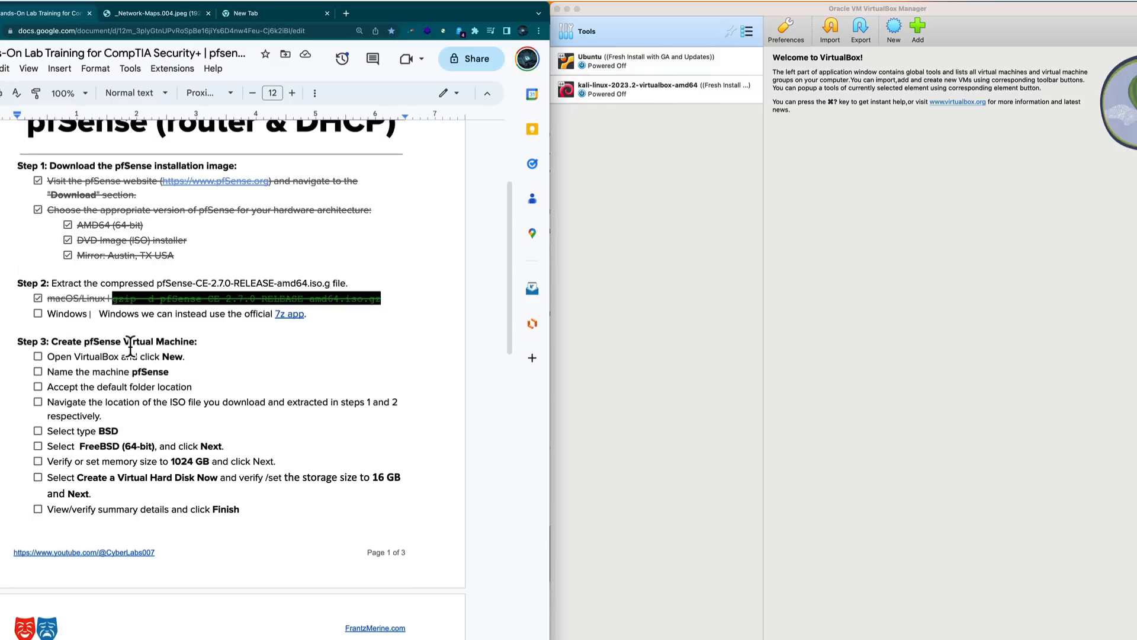
- Following Step 3 of the lab document, start a new virtual machine in VirtualBox and name it pfsense
{"action": "scroll", "coordinate": [136, 353], "scroll_direction": "down", "scroll_amount": 5}
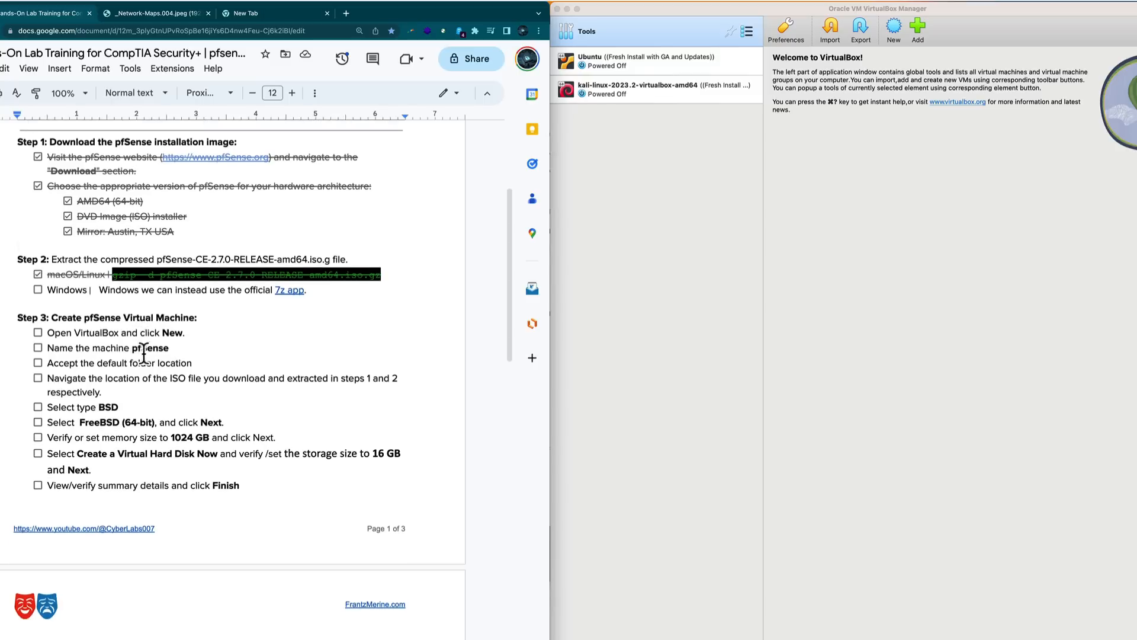
{"action": "scroll", "coordinate": [145, 355], "scroll_direction": "down", "scroll_amount": 3}
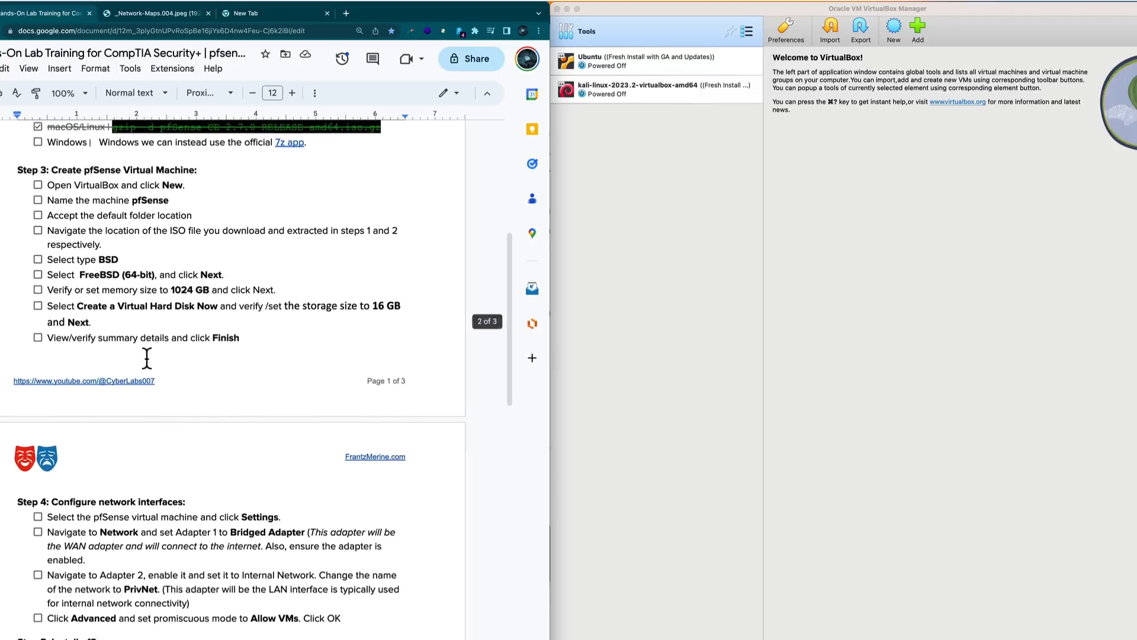
{"action": "scroll", "coordinate": [145, 356], "scroll_direction": "down", "scroll_amount": 1}
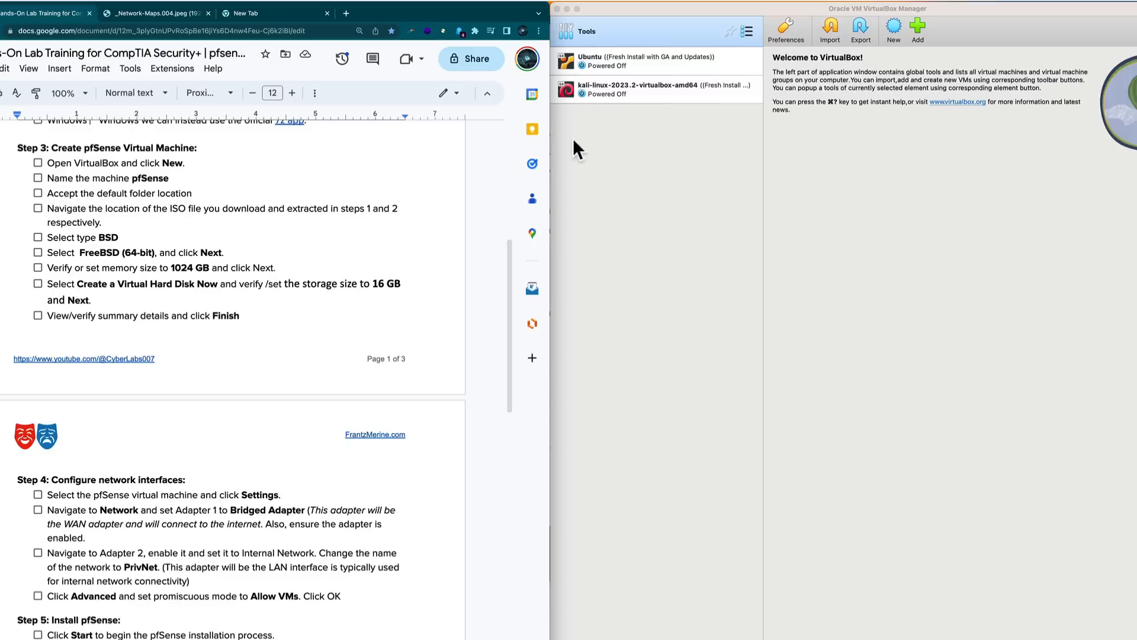
{"action": "left_click", "coordinate": [617, 38]}
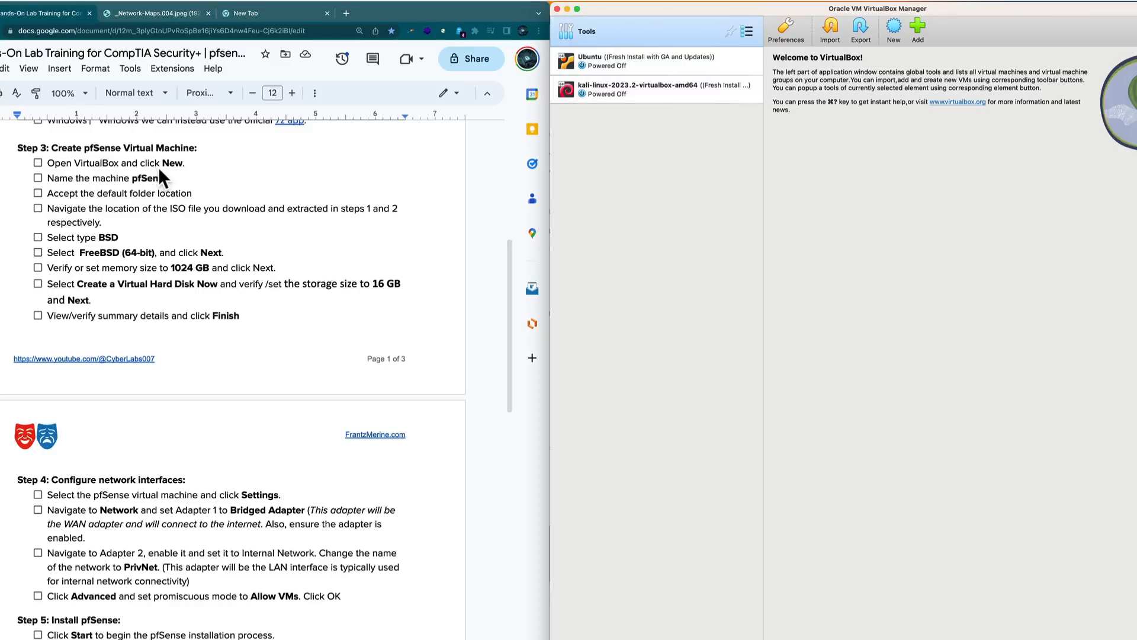
{"action": "left_click", "coordinate": [893, 26]}
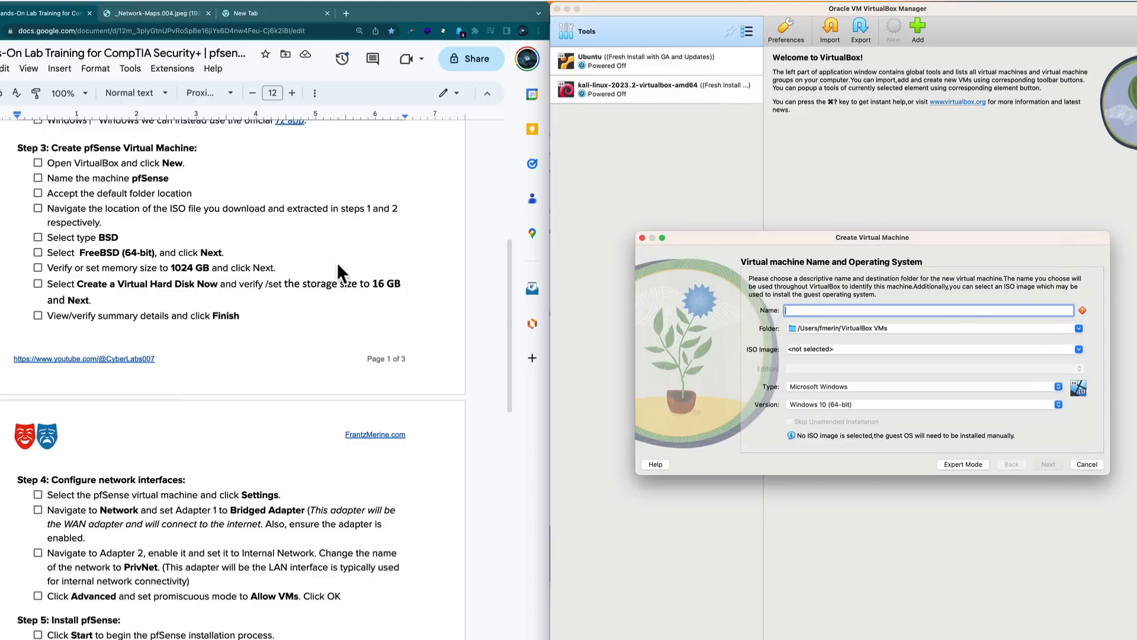
{"action": "left_click_drag", "start_coordinate": [790, 233], "coordinate": [575, 151]}
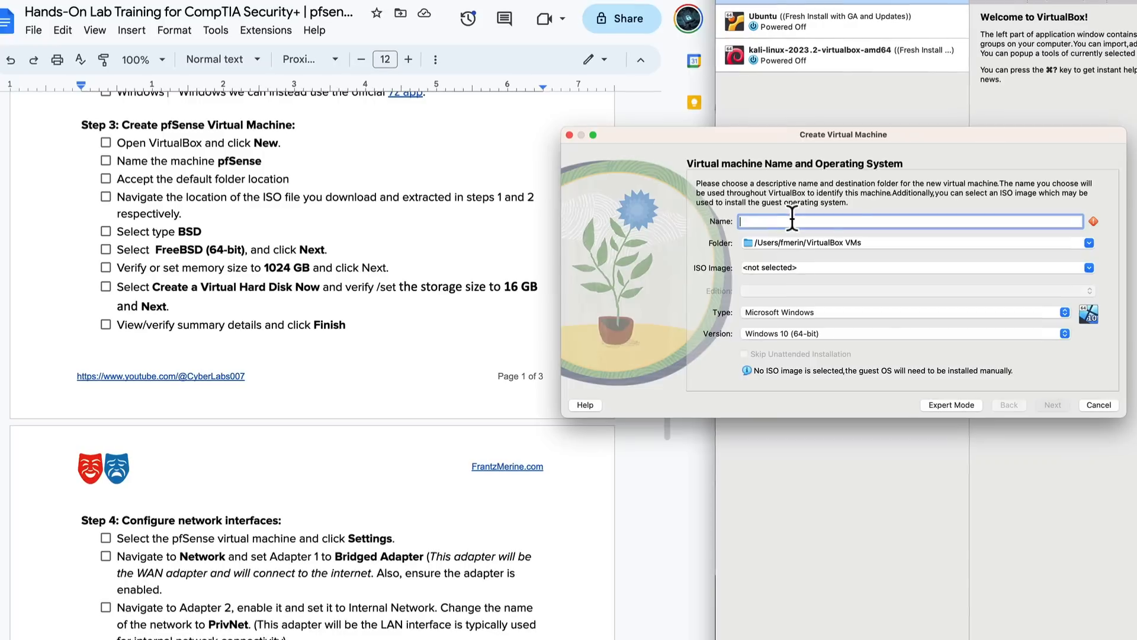
{"action": "type", "text": "pfsense"}
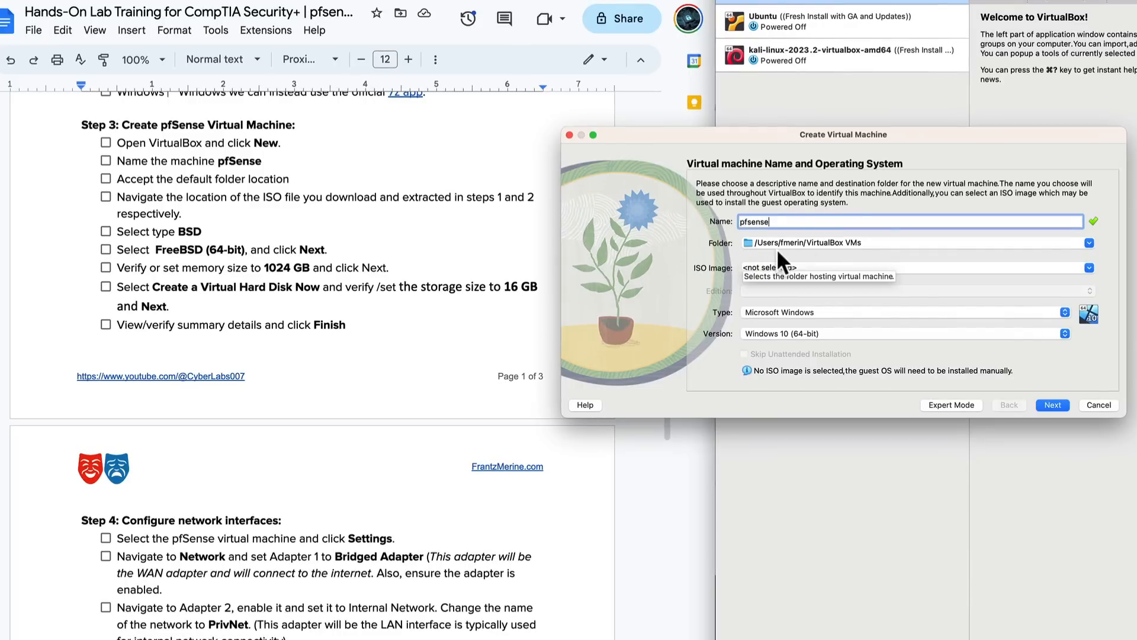
- Check off the first three Step 3 items: opening VirtualBox, naming the machine and accepting the default folder
{"action": "left_click", "coordinate": [105, 142]}
{"action": "left_click", "coordinate": [106, 161]}
{"action": "left_click", "coordinate": [106, 178]}
- Set the new machine's ISO image to pfSense-CE-2.7.0-RELEASE-amd64.iso from the Downloads folder
{"action": "left_click", "coordinate": [911, 137]}
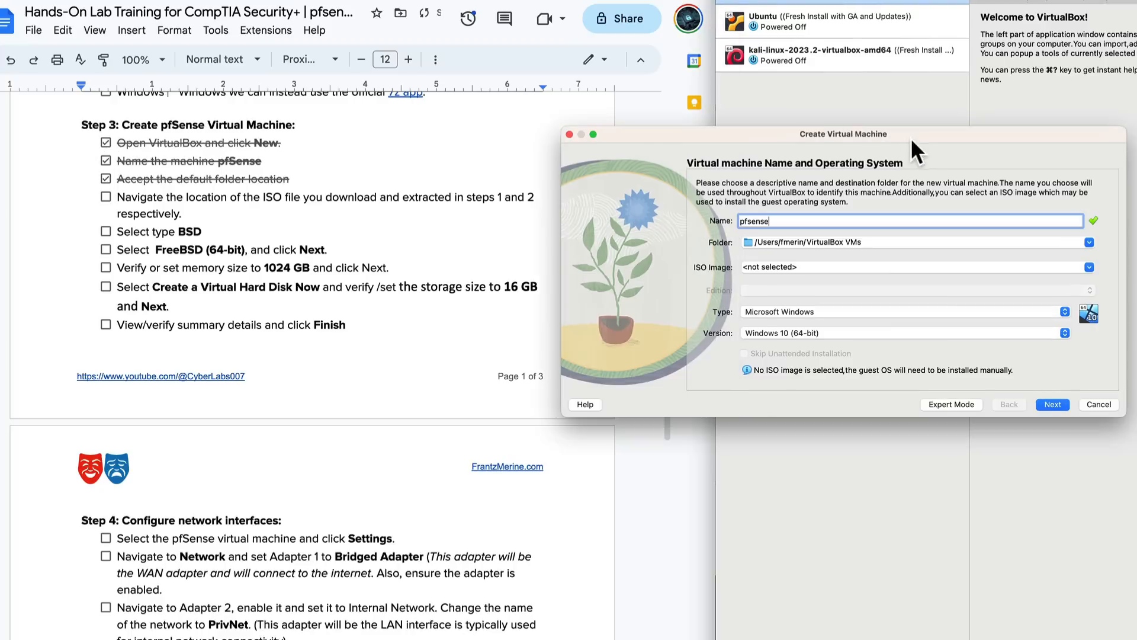
{"action": "left_click", "coordinate": [1088, 267]}
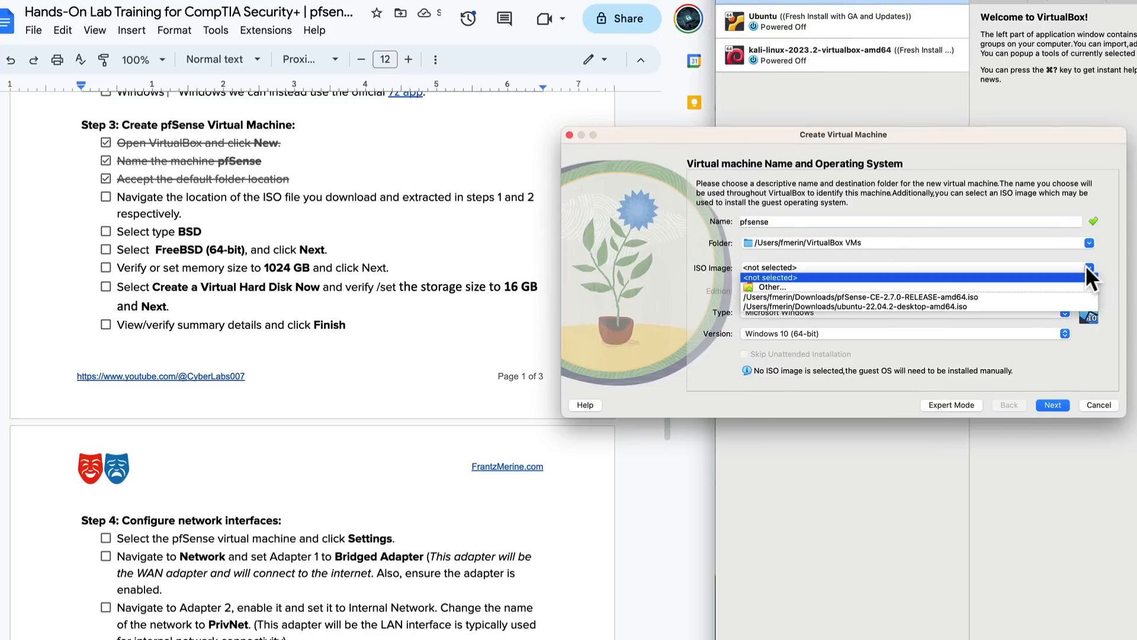
{"action": "left_click", "coordinate": [770, 287]}
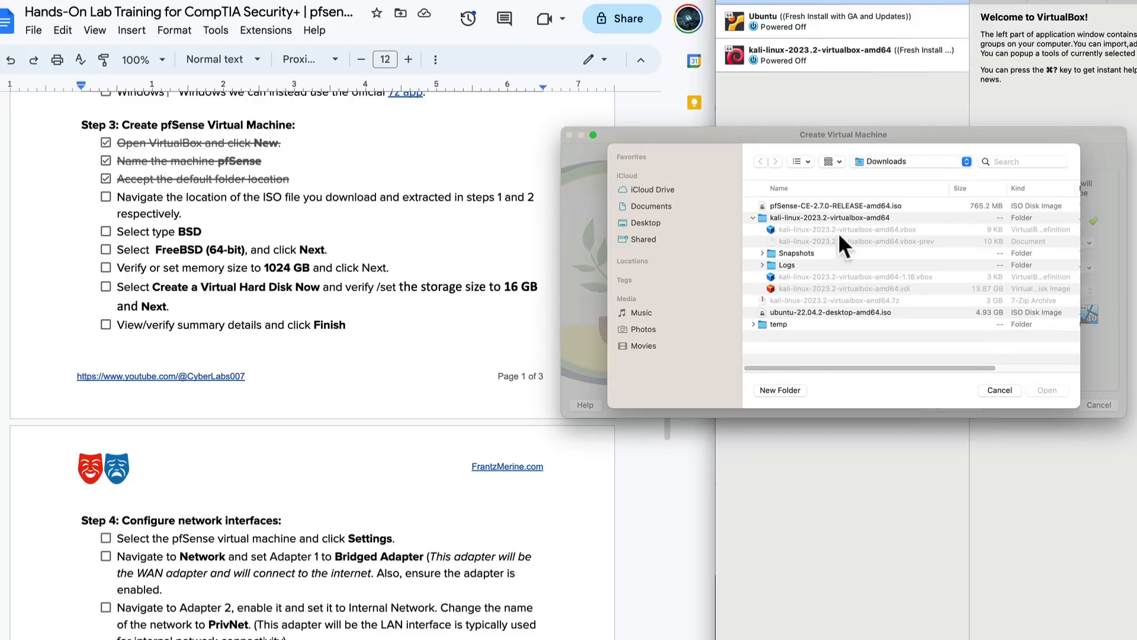
{"action": "left_click", "coordinate": [851, 204]}
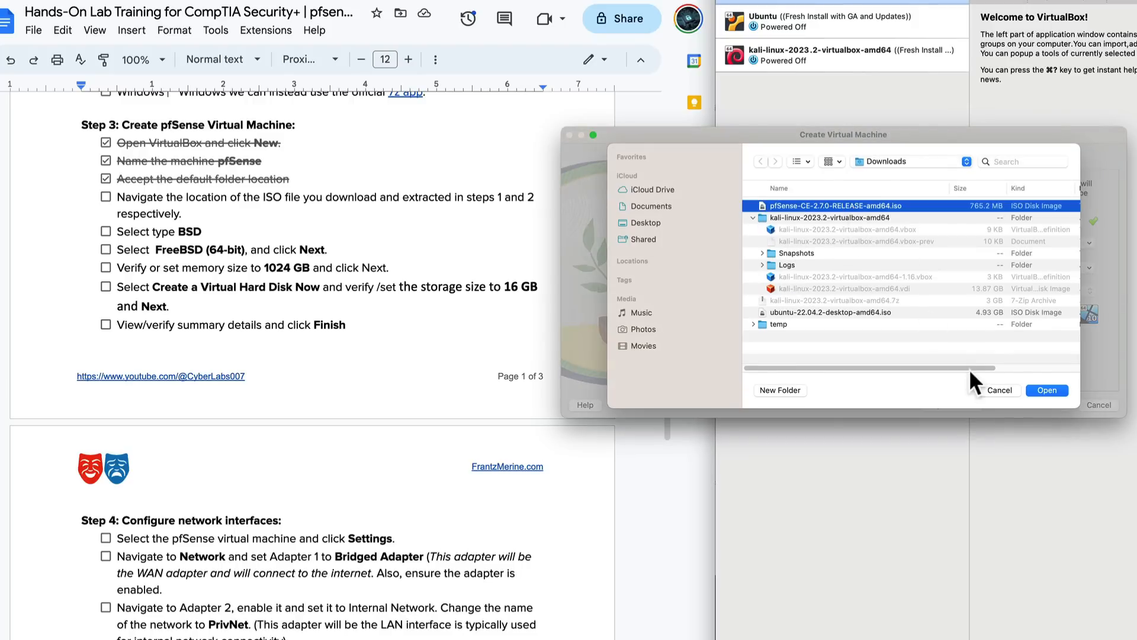
{"action": "left_click", "coordinate": [1047, 390]}
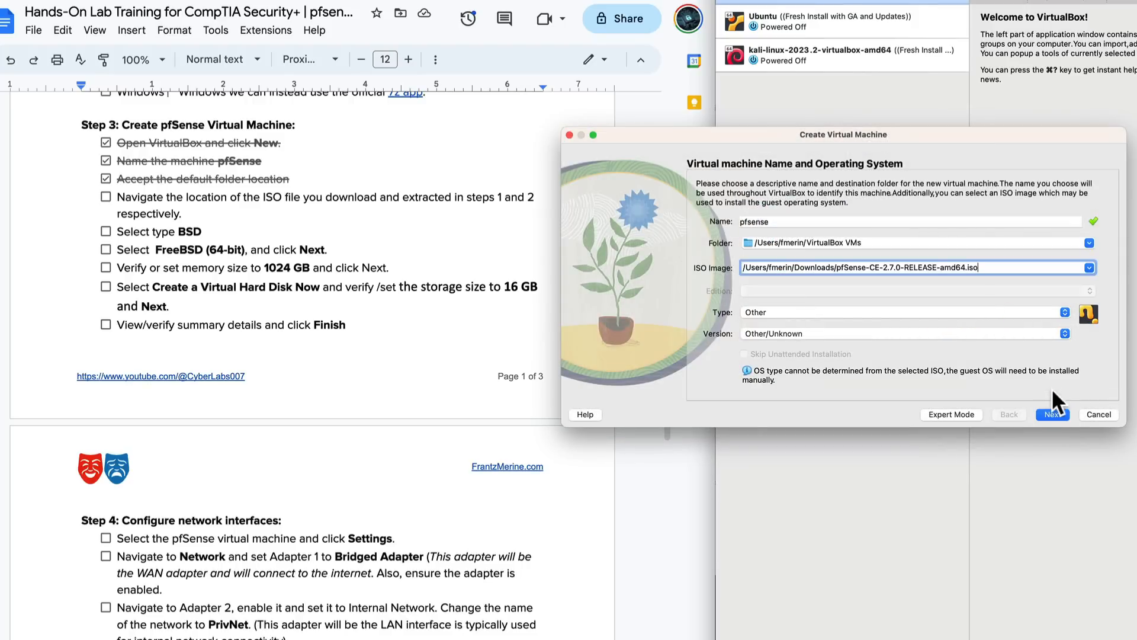
- Set the new machine's operating system type to BSD and its version to FreeBSD (64-bit)
{"action": "left_click", "coordinate": [794, 311]}
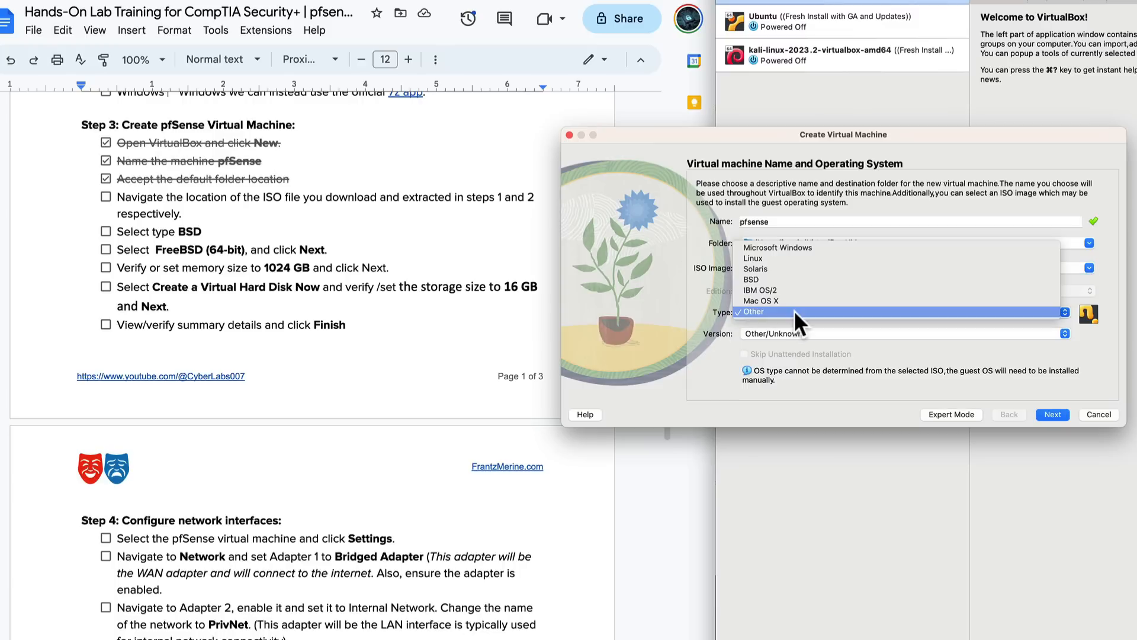
{"action": "left_click", "coordinate": [776, 280]}
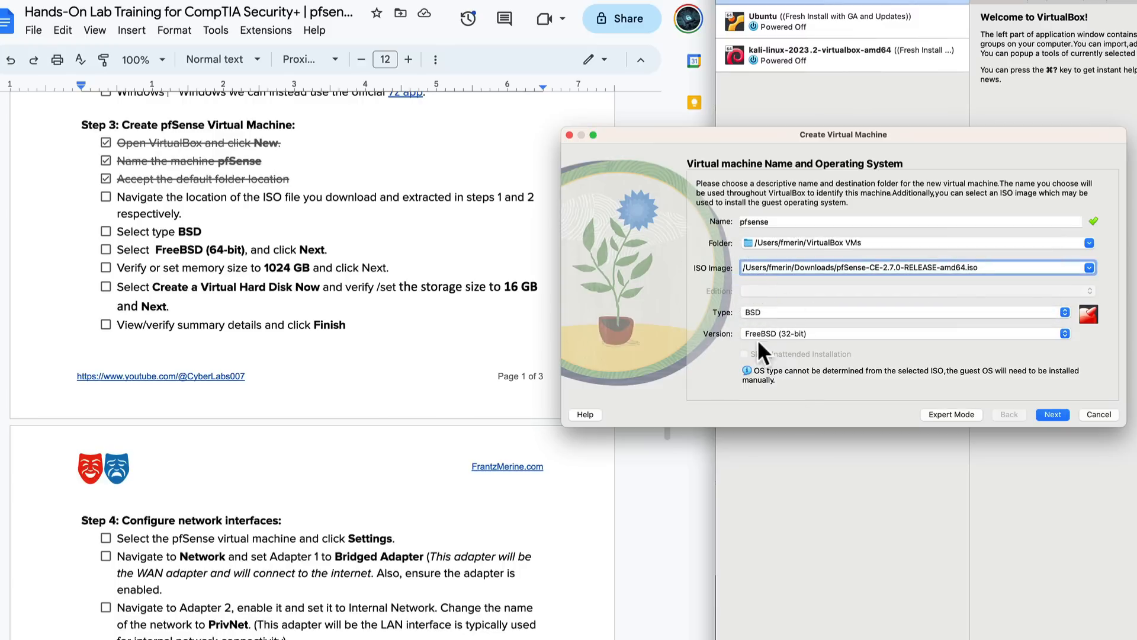
{"action": "left_click", "coordinate": [813, 333]}
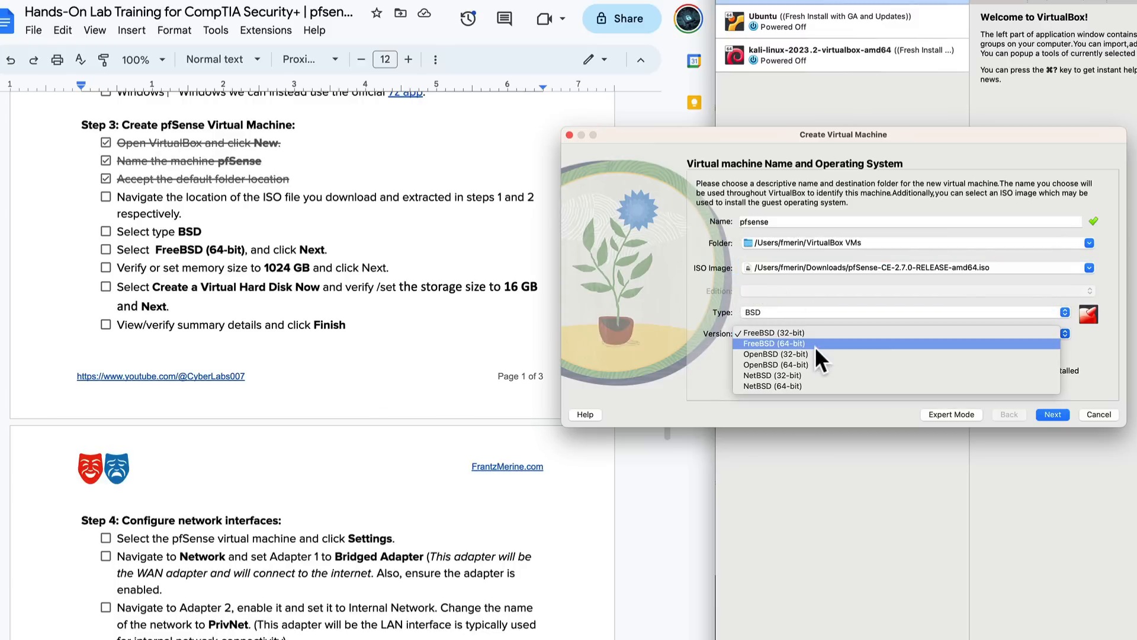
{"action": "left_click", "coordinate": [815, 344]}
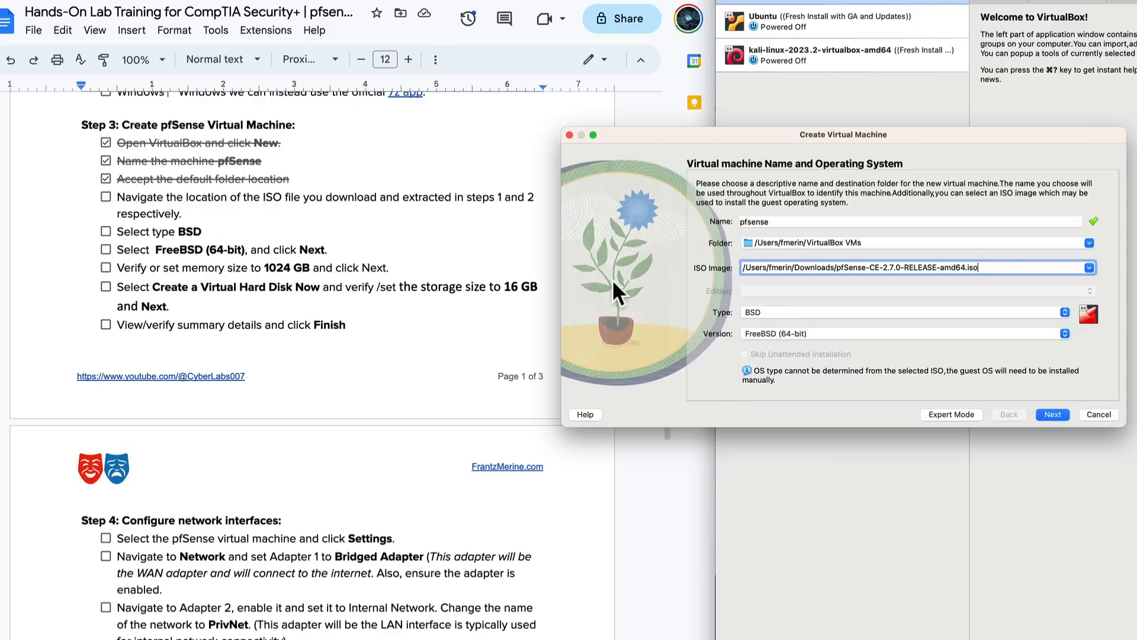
- In the lab document, check off the Step 3 items for the ISO location, BSD type and FreeBSD (64-bit) version
{"action": "left_click", "coordinate": [106, 230]}
{"action": "left_click", "coordinate": [105, 231]}
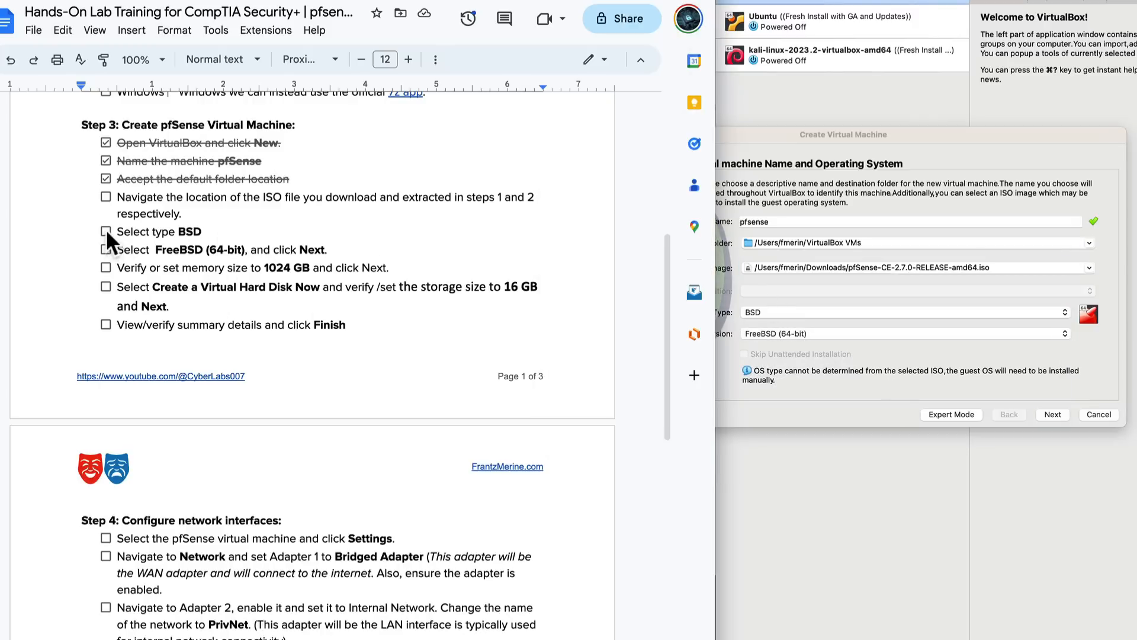
{"action": "left_click", "coordinate": [105, 198]}
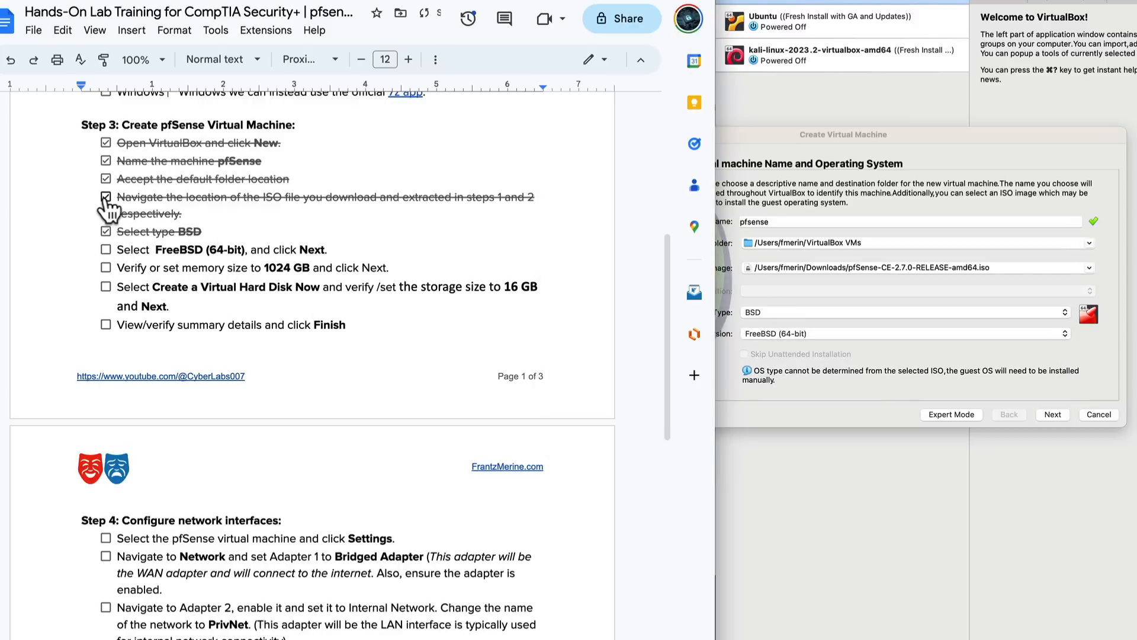
{"action": "left_click", "coordinate": [105, 249]}
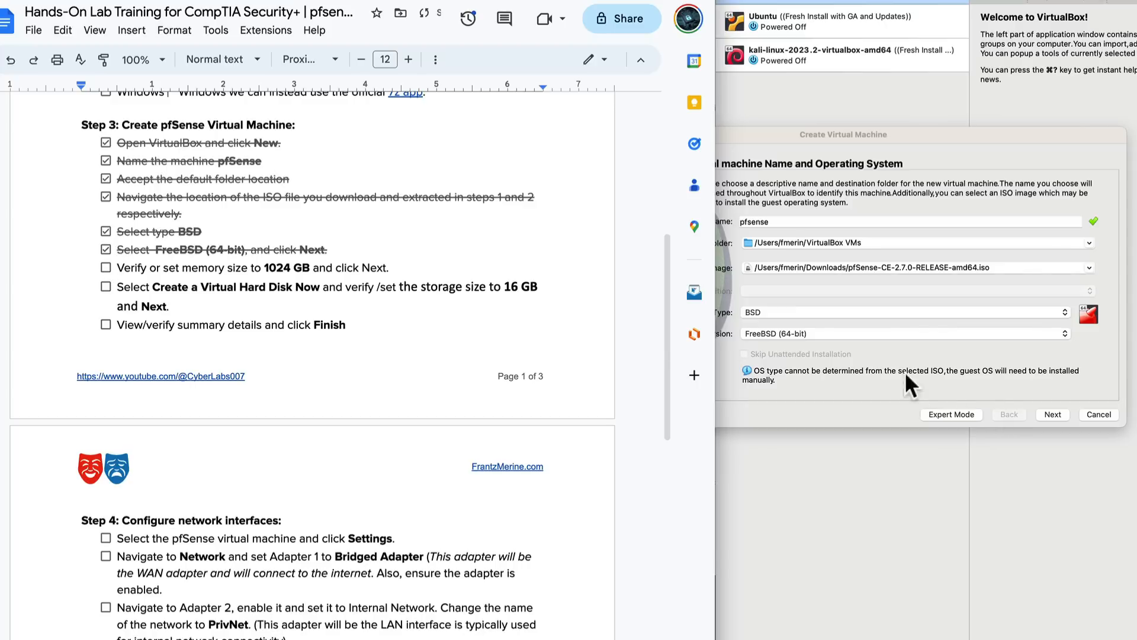
- Accept 1024 MB of base memory and a new 16 GB virtual hard disk, and finish creating the pfsense machine
{"action": "left_click", "coordinate": [1054, 413]}
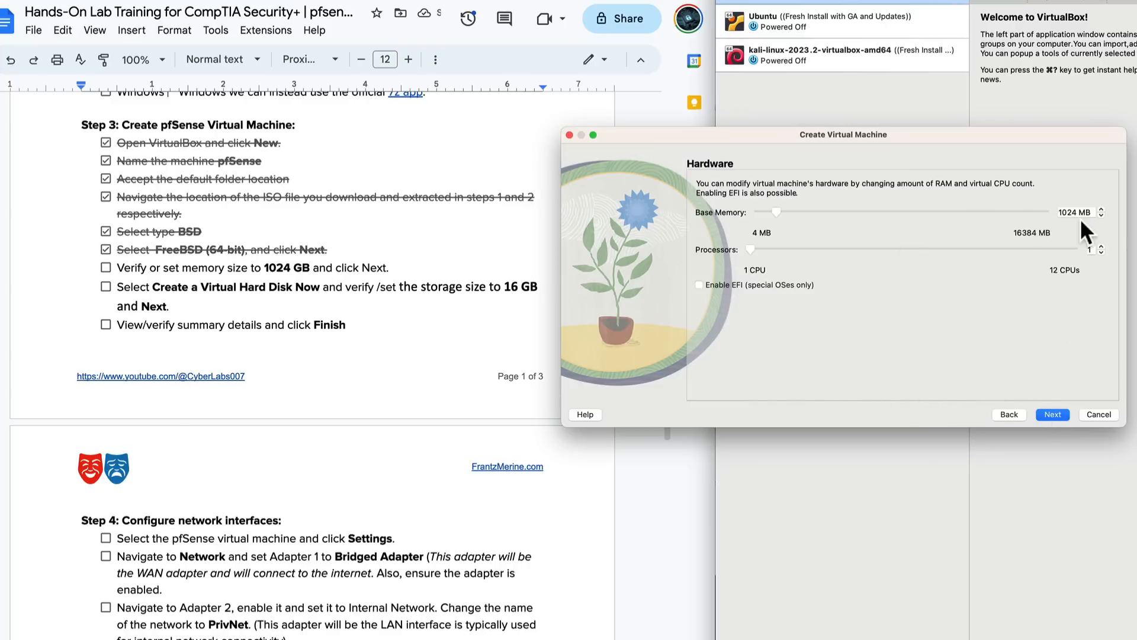
{"action": "left_click", "coordinate": [1053, 414]}
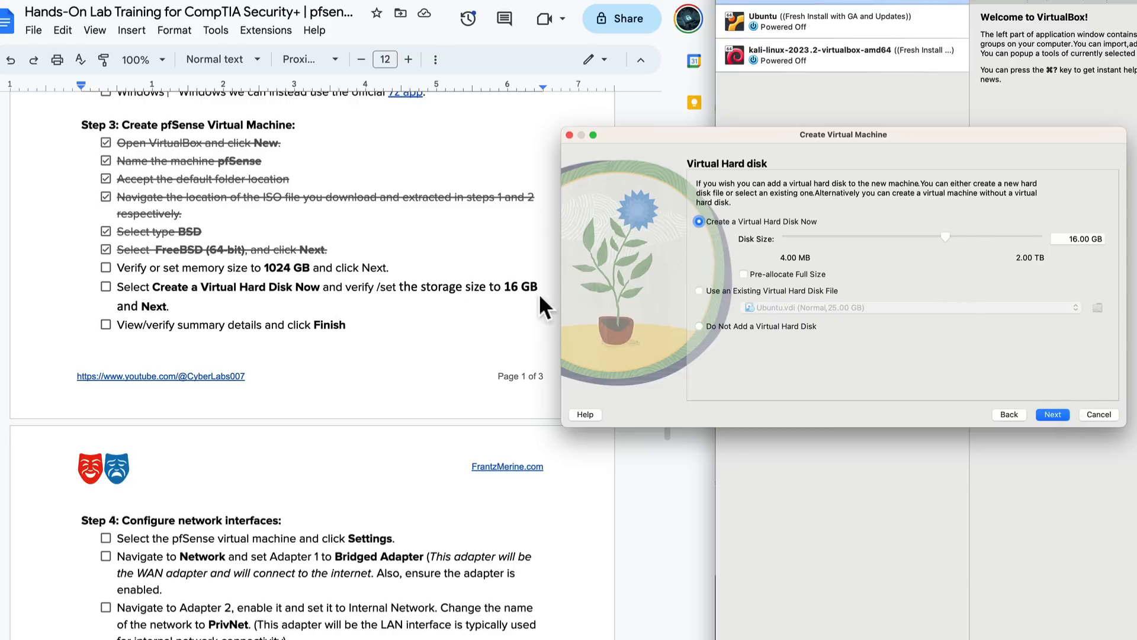
{"action": "left_click", "coordinate": [1053, 414]}
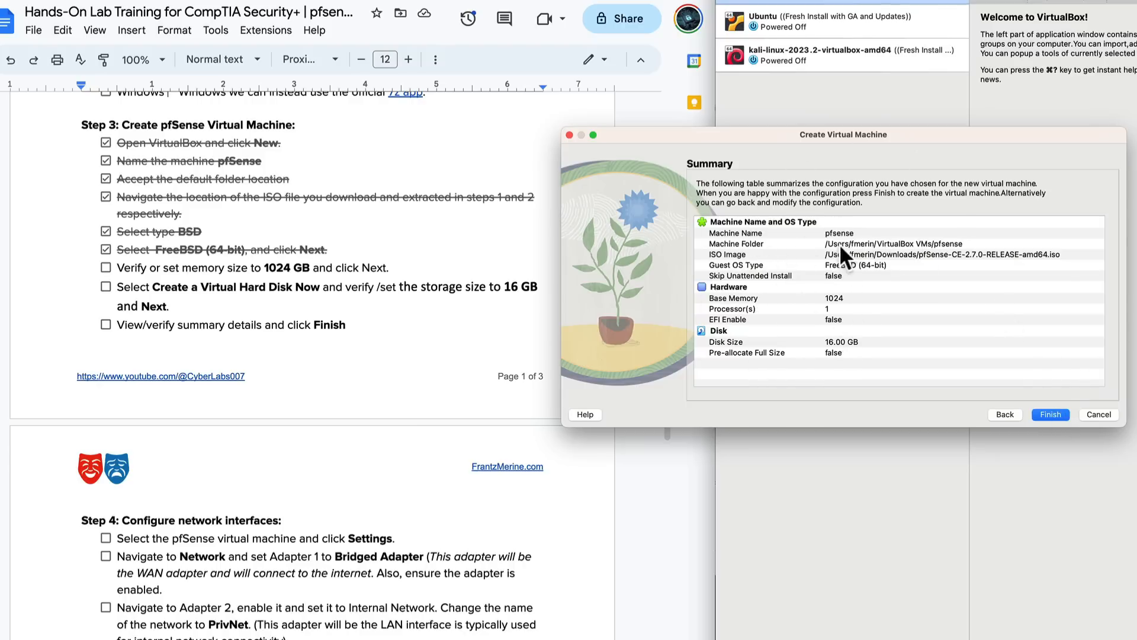
{"action": "left_click", "coordinate": [1051, 414]}
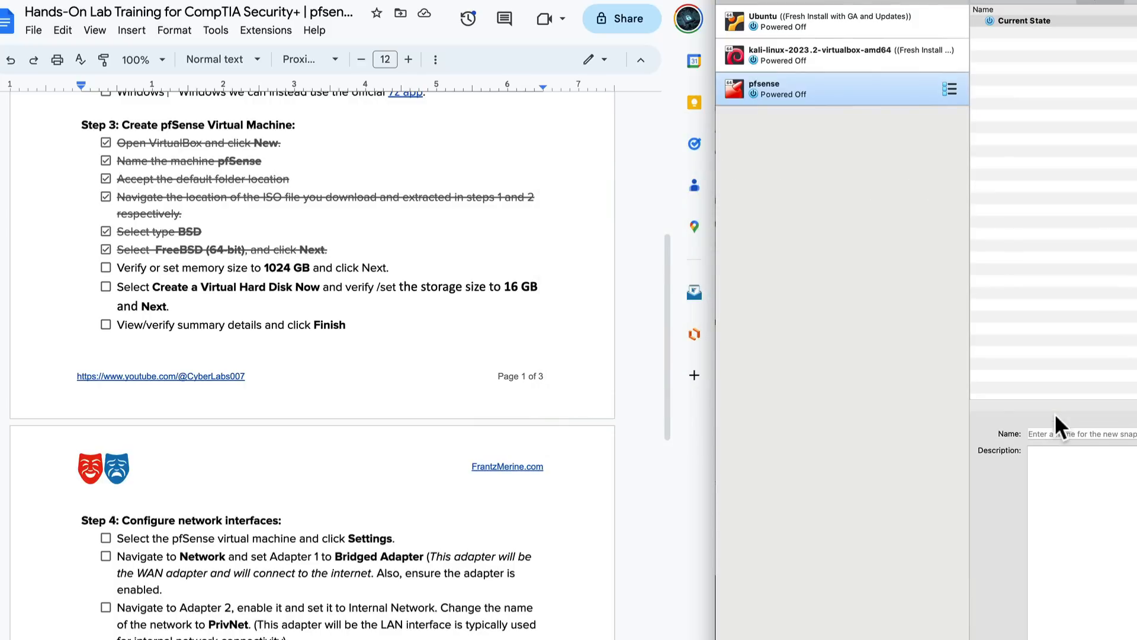
- Check off the remaining Step 3 items for memory size, virtual hard disk and summary in the lab document
{"action": "left_click", "coordinate": [106, 268]}
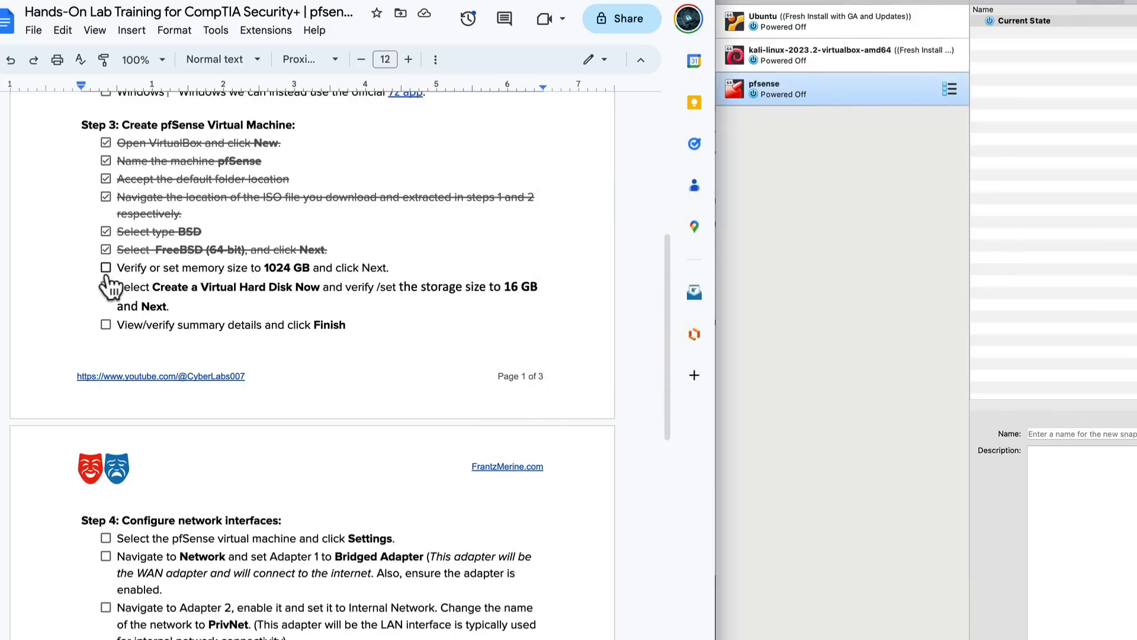
{"action": "left_click", "coordinate": [106, 268]}
{"action": "left_click", "coordinate": [106, 286]}
{"action": "left_click", "coordinate": [106, 325]}
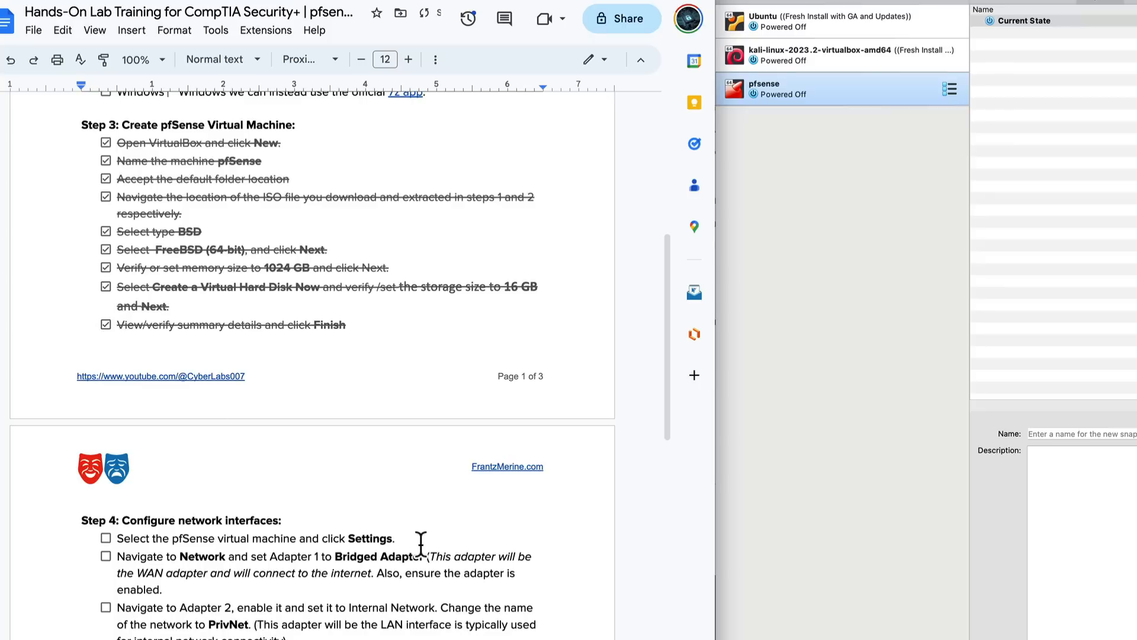
- Following Step 4 of the lab document, open the pfsense machine's network settings and attach Adapter 1 to Bridged Adapter
{"action": "scroll", "coordinate": [430, 554], "scroll_direction": "down", "scroll_amount": 3}
{"action": "scroll", "coordinate": [431, 554], "scroll_direction": "down", "scroll_amount": 5}
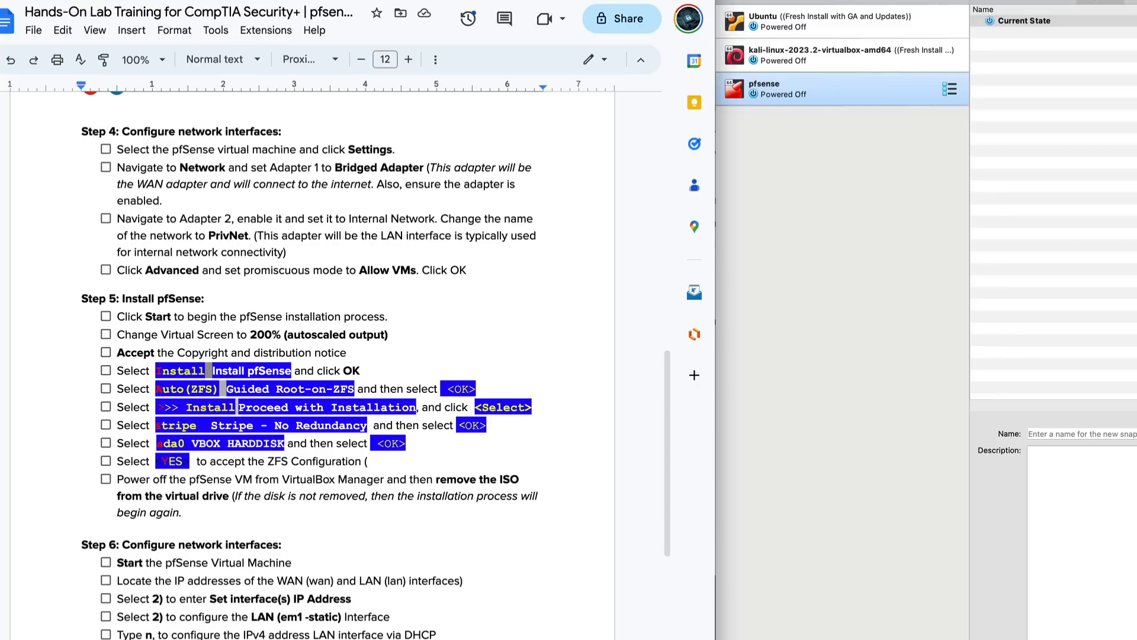
{"action": "left_click", "coordinate": [331, 1]}
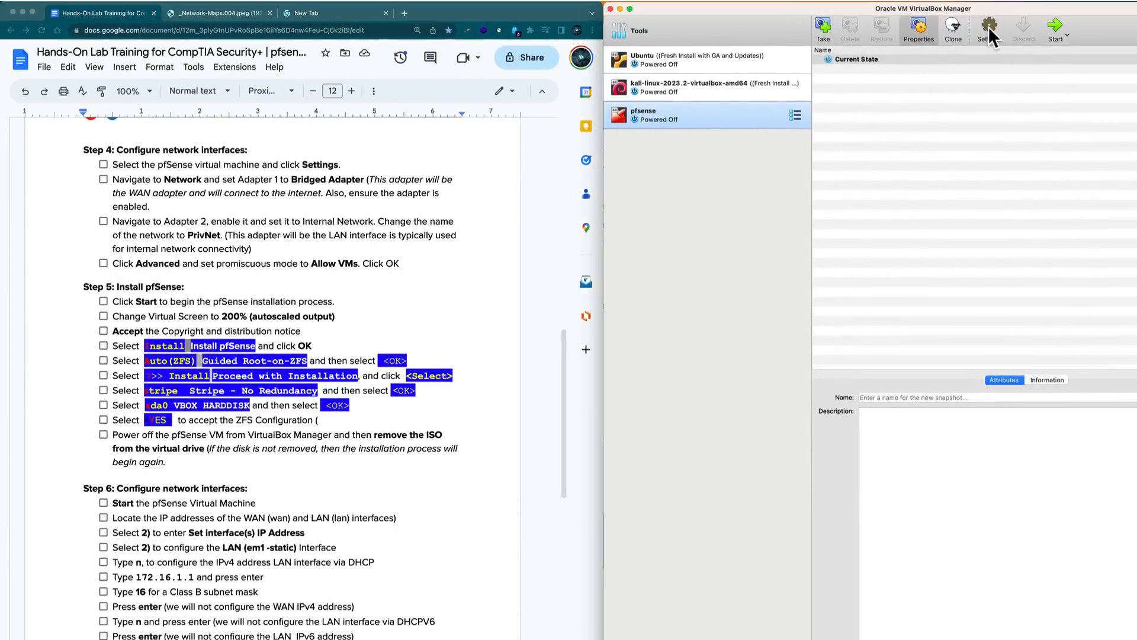
{"action": "left_click", "coordinate": [987, 26]}
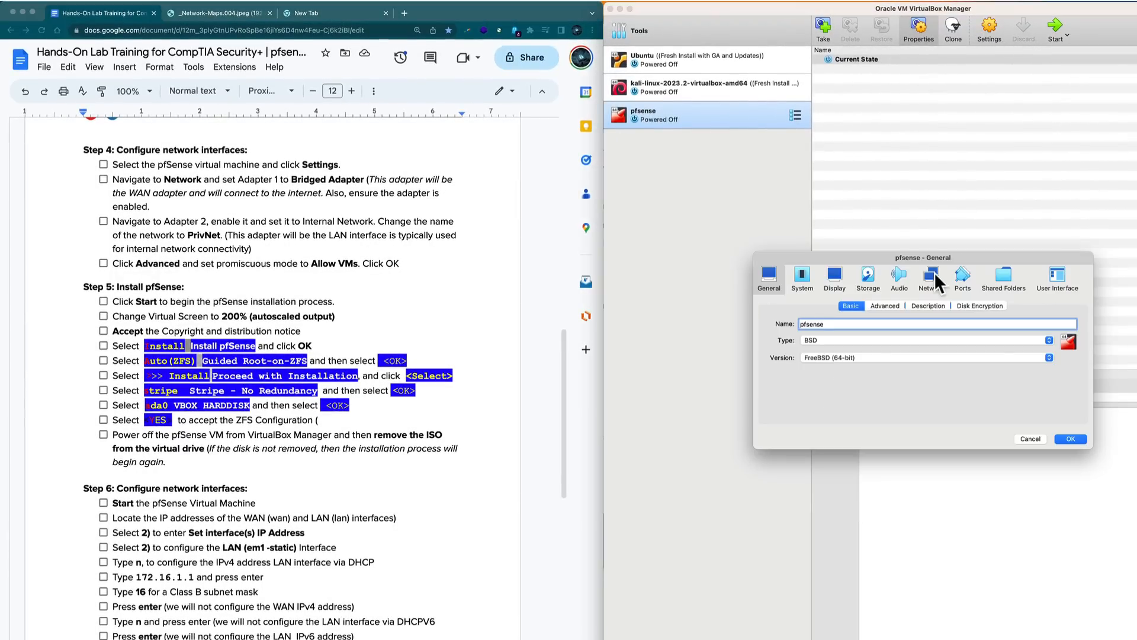
{"action": "left_click_drag", "start_coordinate": [886, 255], "coordinate": [655, 194]}
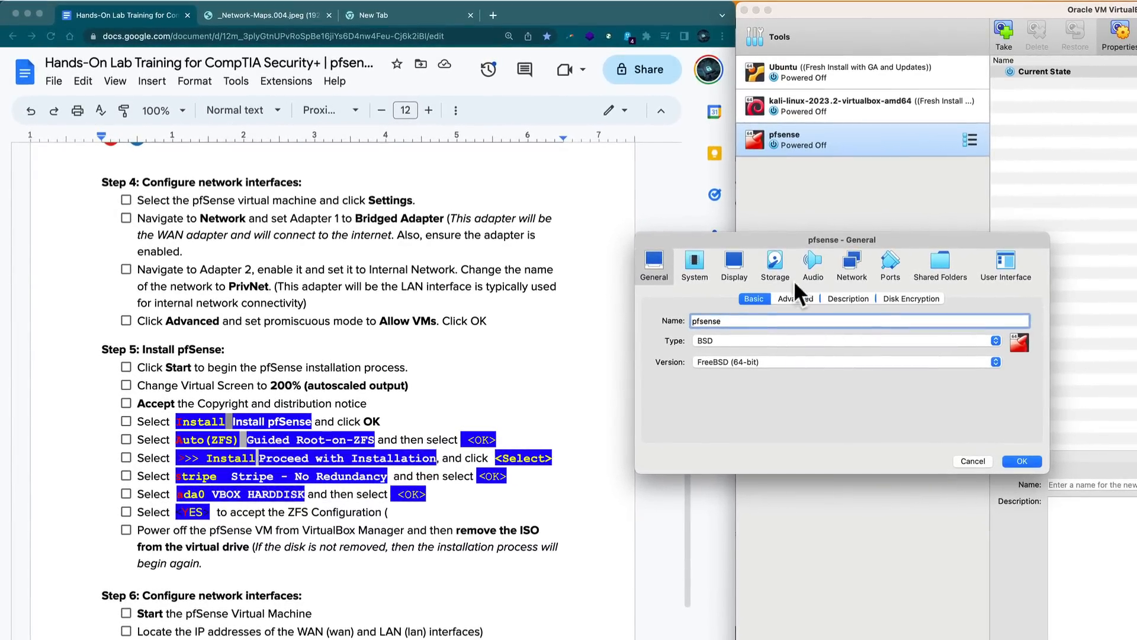
{"action": "left_click", "coordinate": [842, 265]}
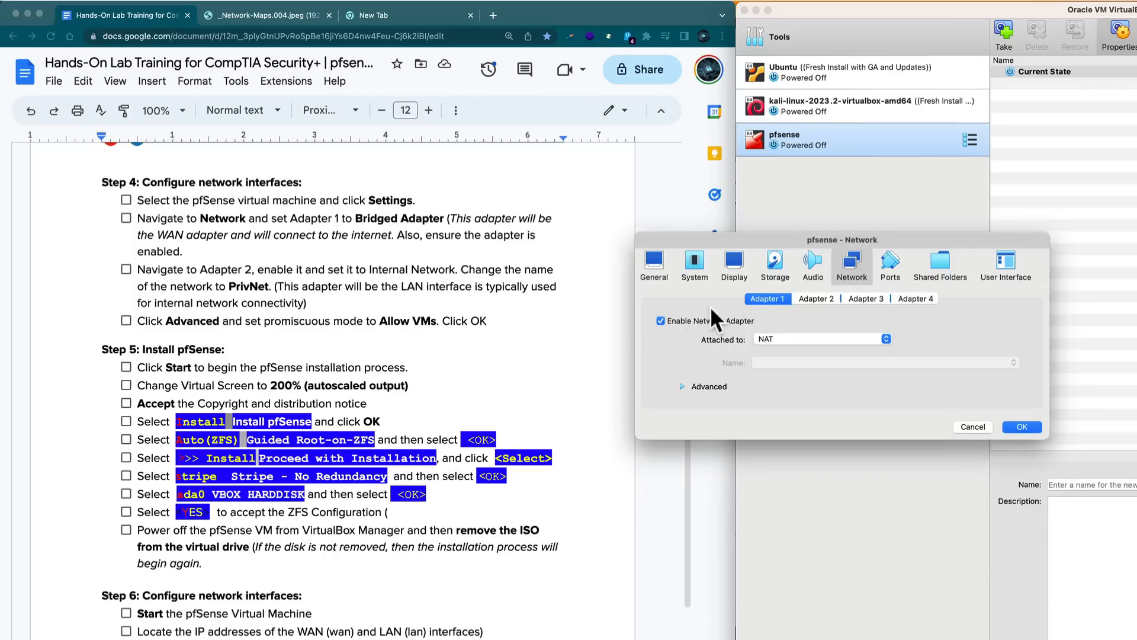
{"action": "left_click", "coordinate": [885, 337]}
{"action": "left_click", "coordinate": [838, 347]}
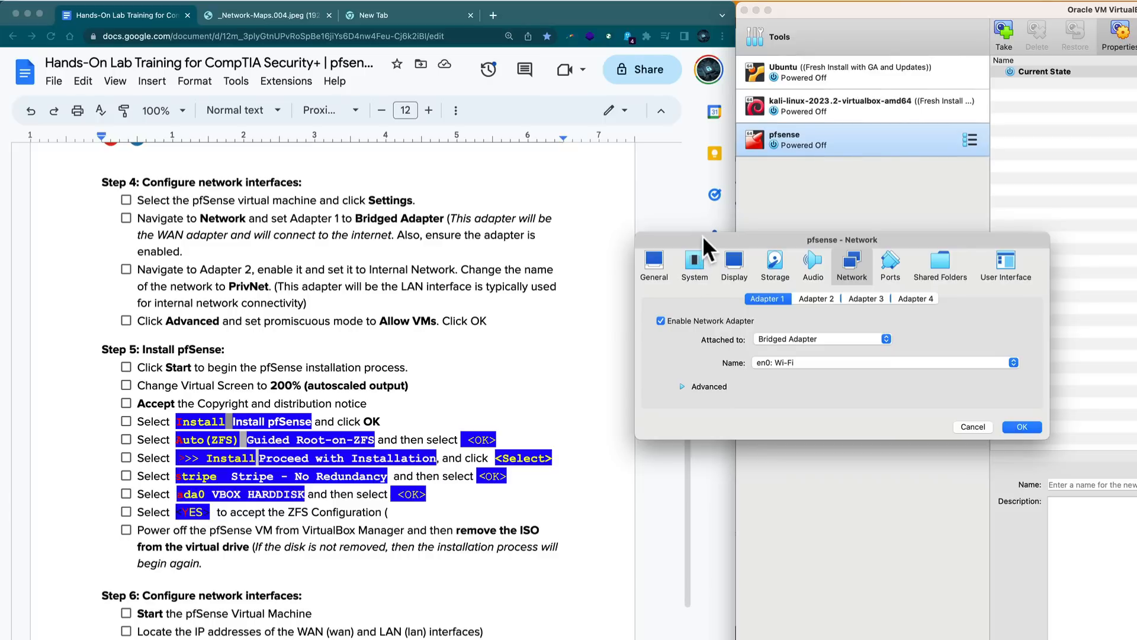
- Look at the lab's network map for the pfSense WAN and LAN connections, and return to the adapter settings
{"action": "left_click", "coordinate": [247, 16]}
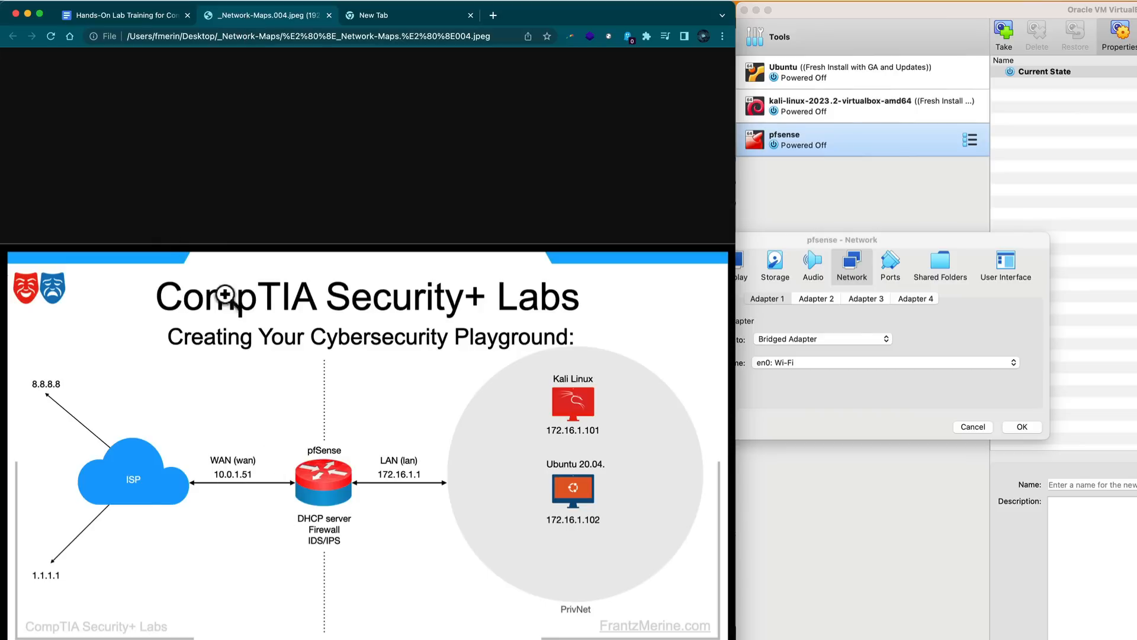
{"action": "left_click", "coordinate": [109, 16]}
{"action": "left_click", "coordinate": [877, 321]}
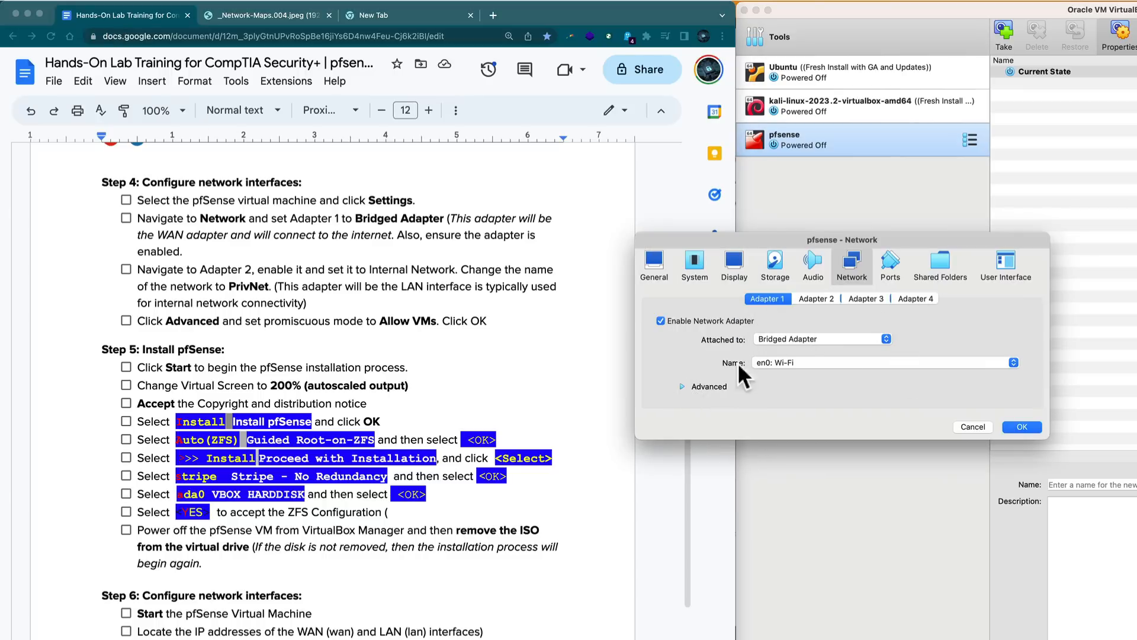
- Enable Adapter 2 and attach it to Internal Network with the network name PrivNet
{"action": "left_click", "coordinate": [821, 299]}
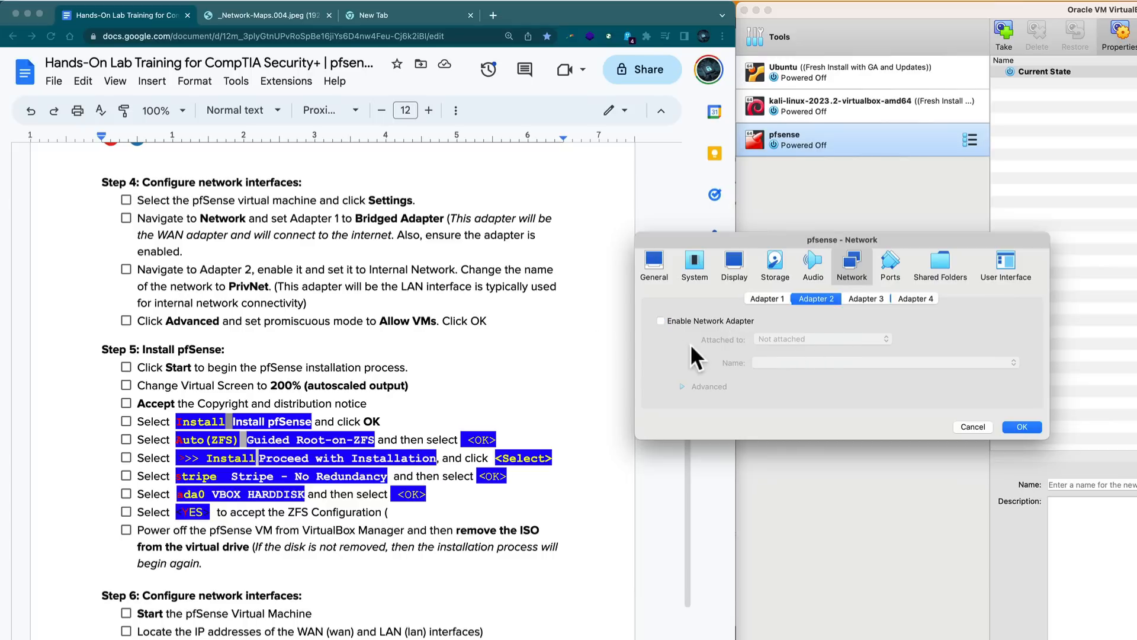
{"action": "left_click", "coordinate": [662, 319]}
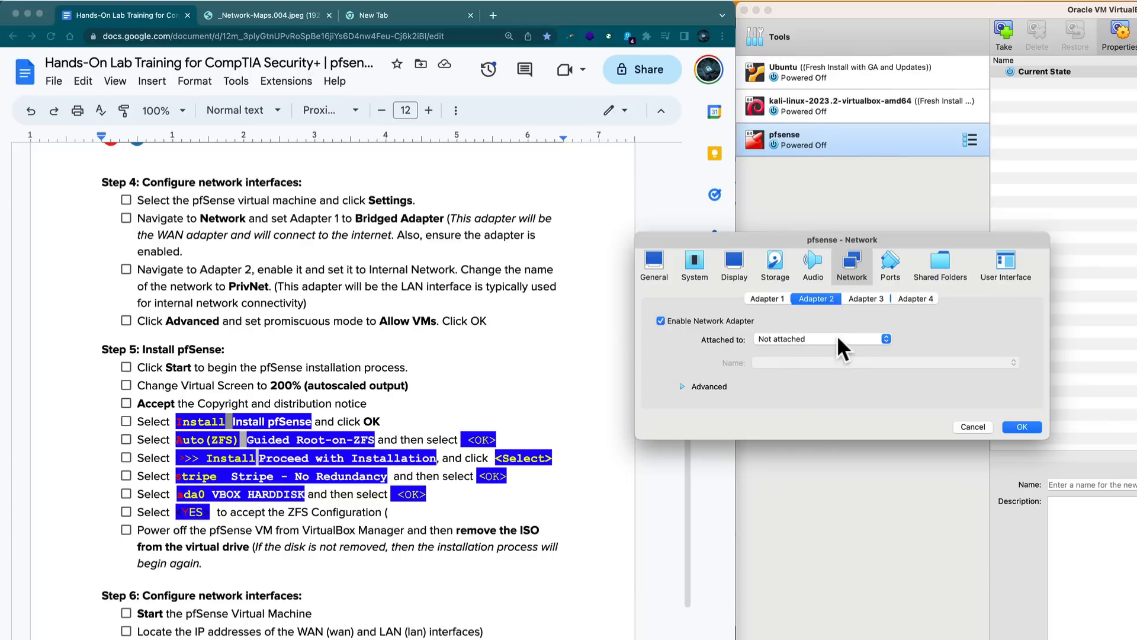
{"action": "left_click", "coordinate": [887, 338]}
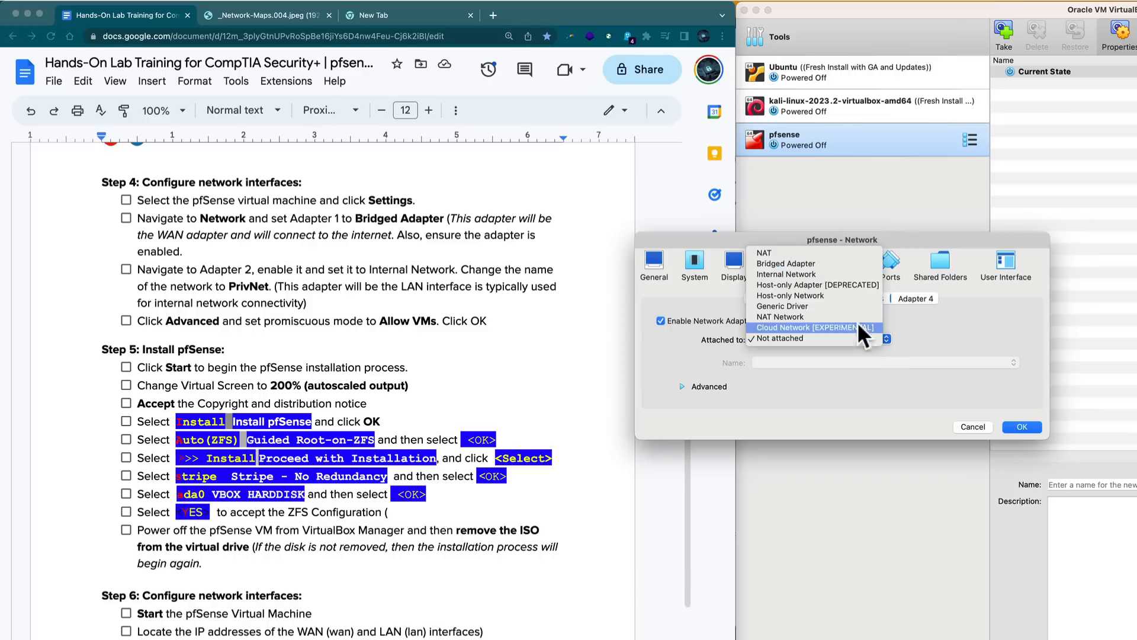
{"action": "left_click", "coordinate": [818, 275]}
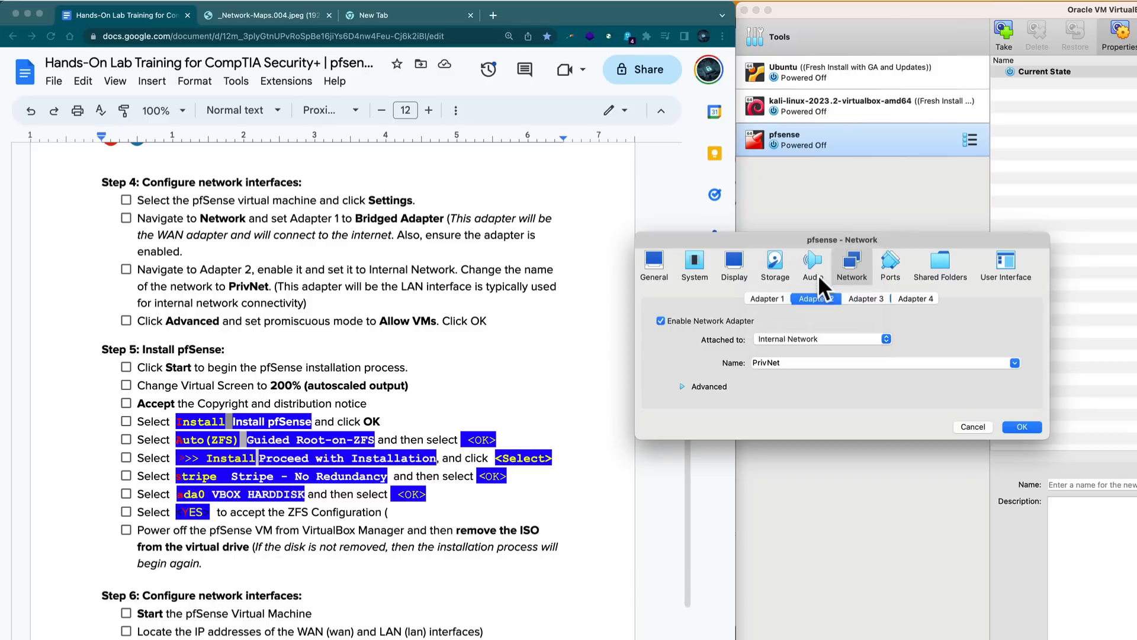
{"action": "left_click", "coordinate": [779, 364]}
{"action": "key", "text": "BackSpace"}
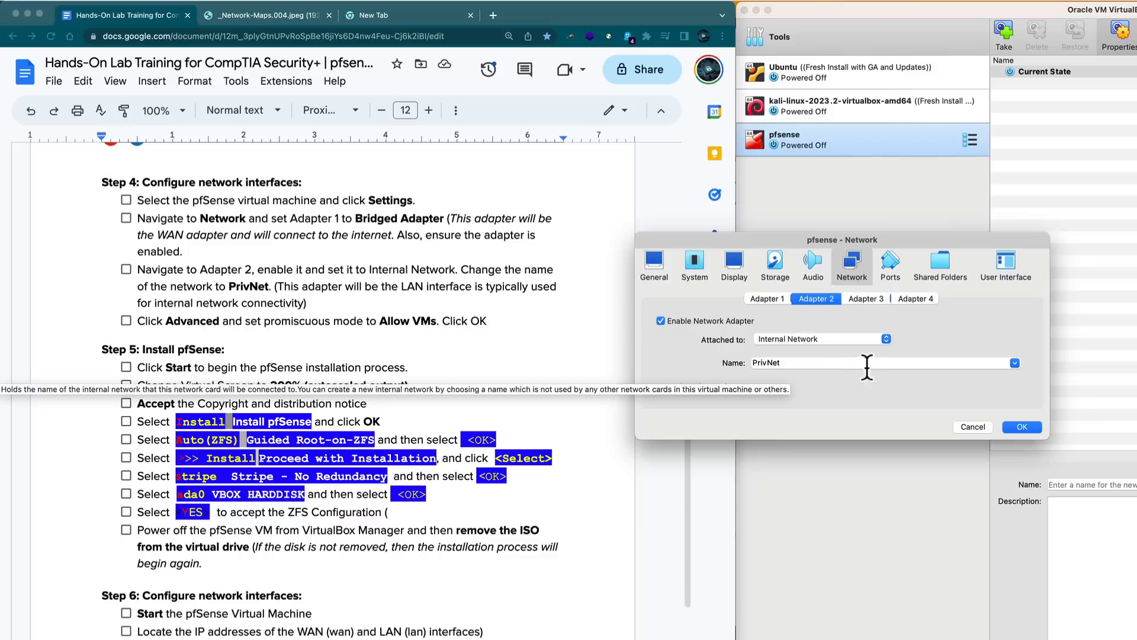
- Set Adapter 2's promiscuous mode to Allow VMs in its advanced options and move the settings window clear of the document
{"action": "left_click", "coordinate": [682, 385]}
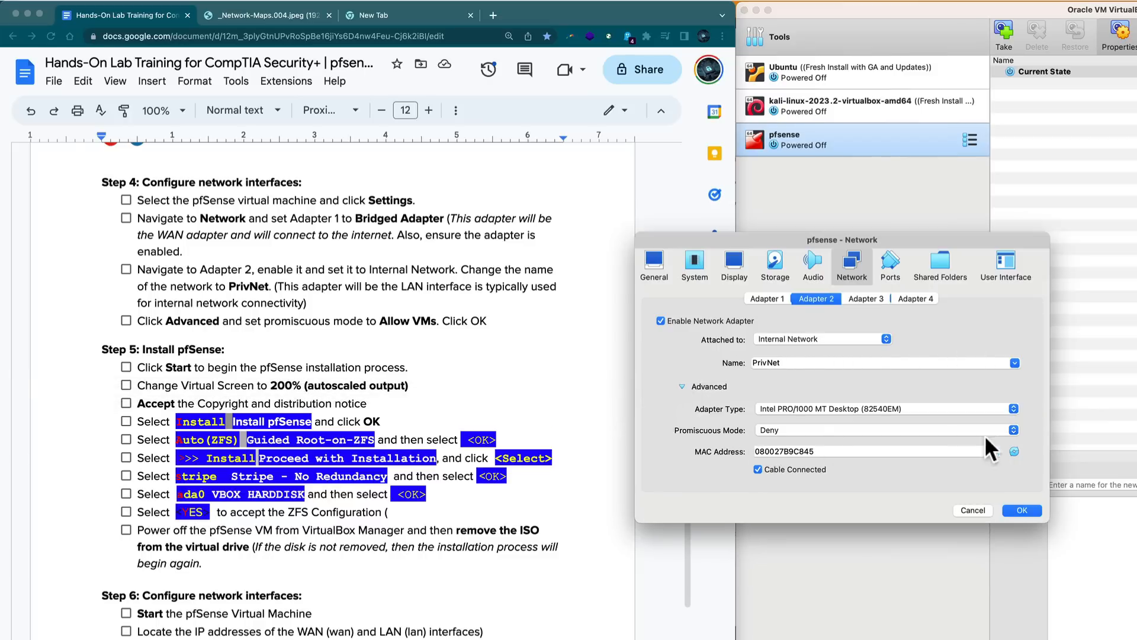
{"action": "left_click", "coordinate": [1011, 429]}
{"action": "left_click", "coordinate": [846, 438]}
{"action": "left_click_drag", "start_coordinate": [716, 232], "coordinate": [816, 203]}
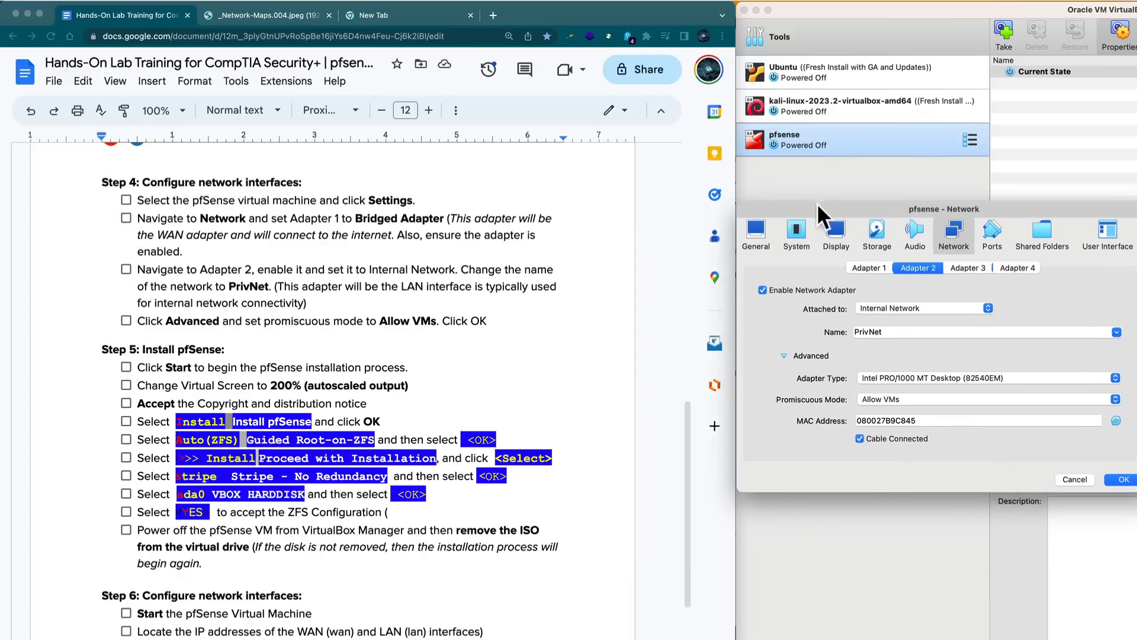
- Tick off all four Step 4 items in the lab checklist and save the pfsense machine's network settings
{"action": "left_click", "coordinate": [125, 200]}
{"action": "left_click", "coordinate": [124, 200]}
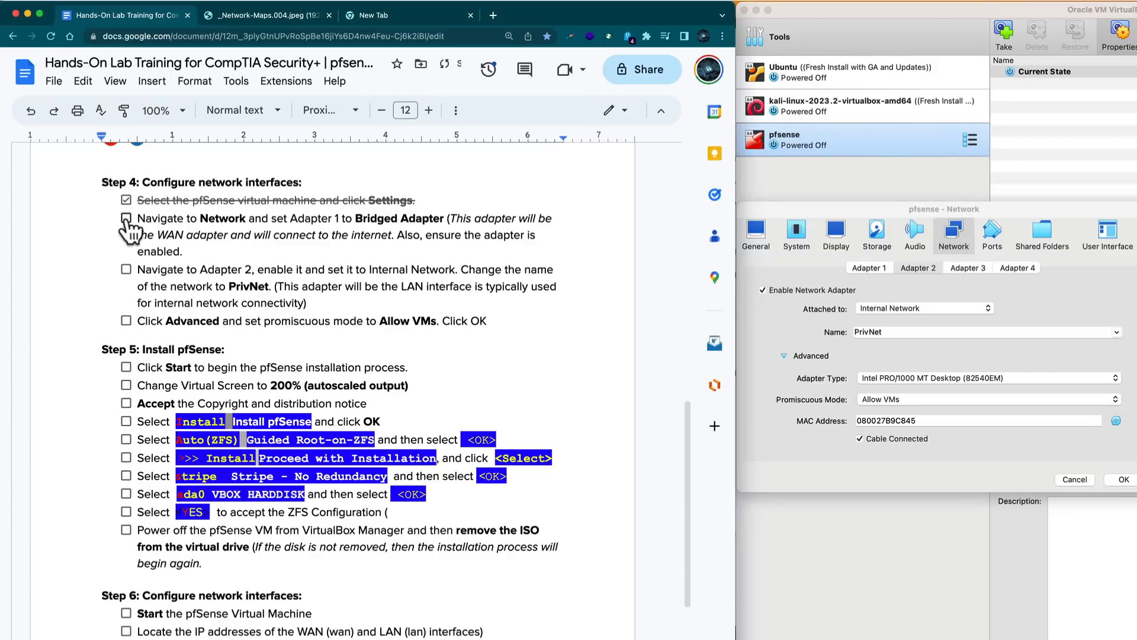
{"action": "left_click", "coordinate": [126, 218]}
{"action": "left_click", "coordinate": [126, 270]}
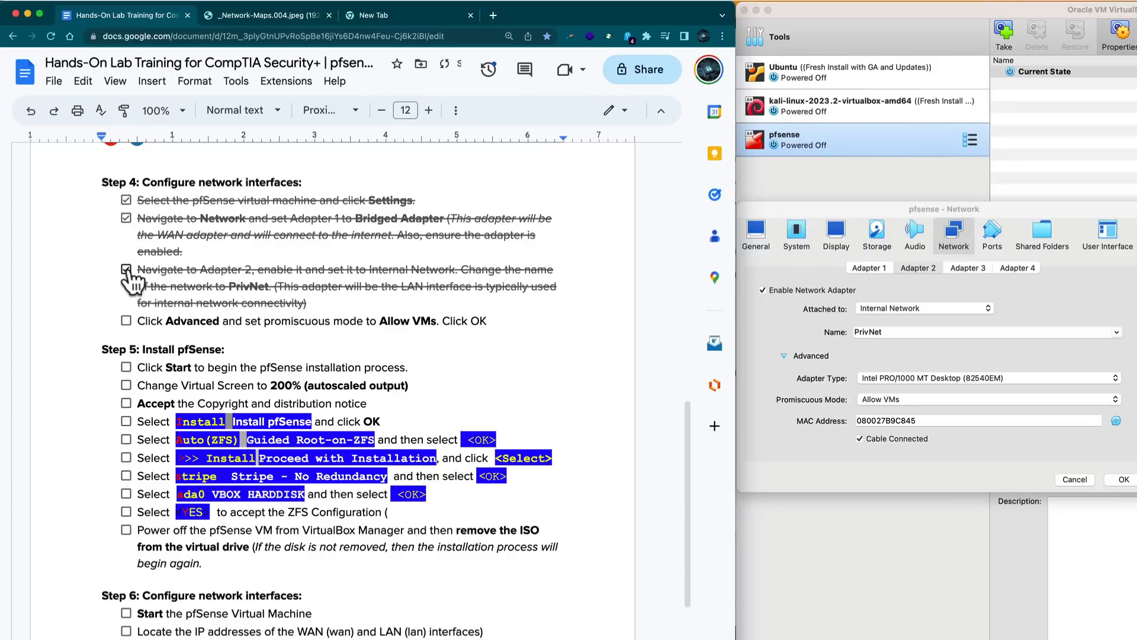
{"action": "left_click", "coordinate": [126, 321]}
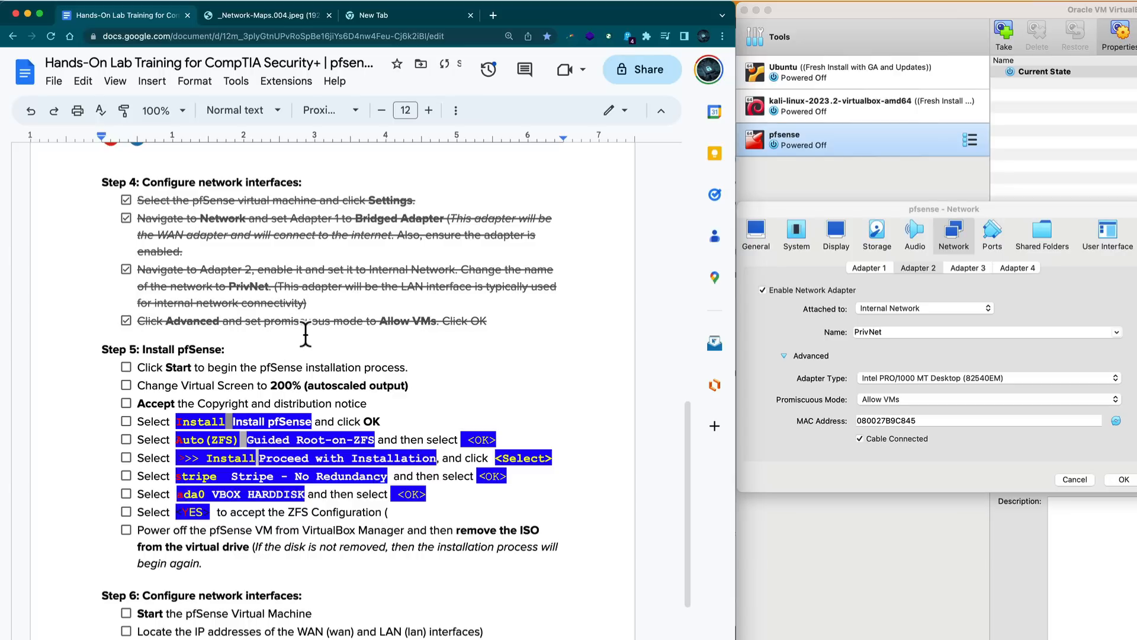
{"action": "left_click", "coordinate": [1123, 480]}
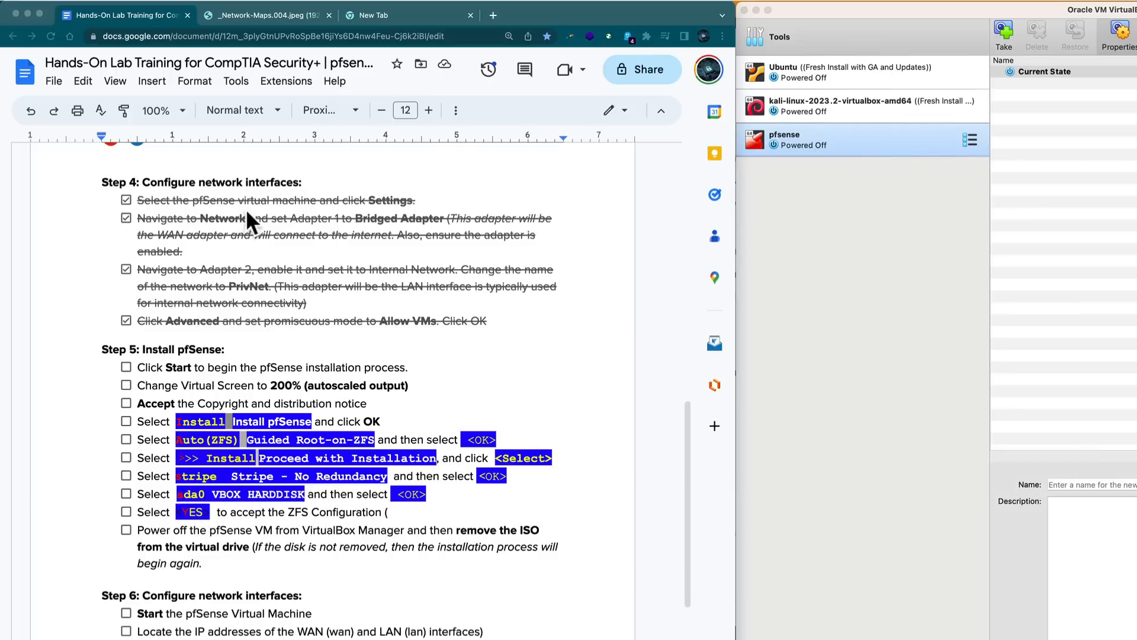
- Review the lab's network map, return to the checklist, and start the pfsense virtual machine
{"action": "left_click", "coordinate": [244, 15]}
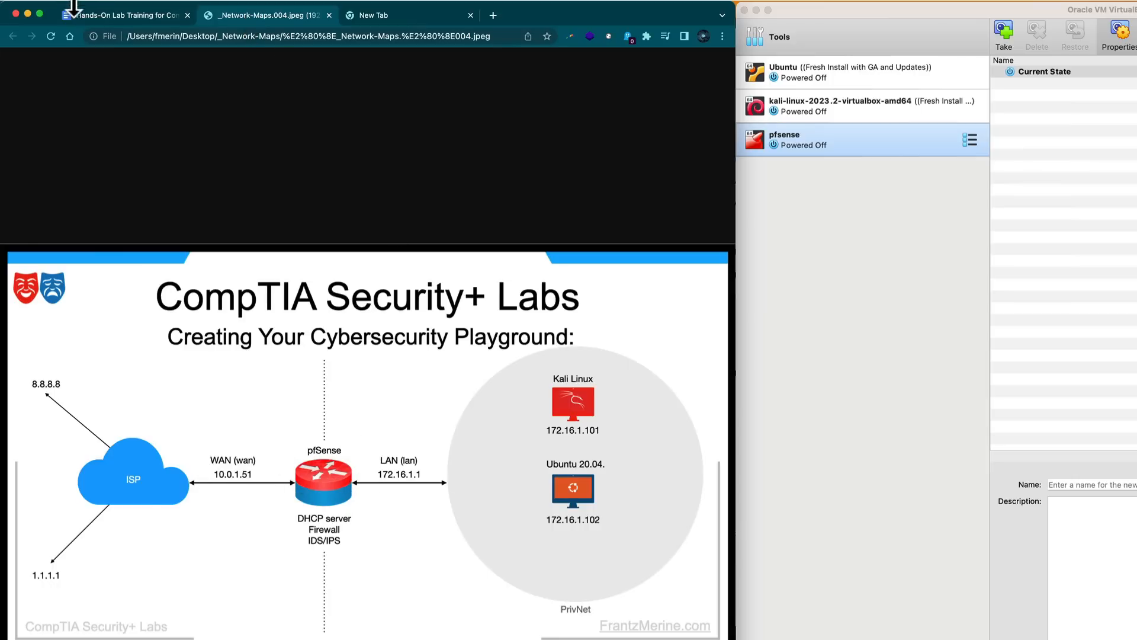
{"action": "left_click", "coordinate": [107, 16]}
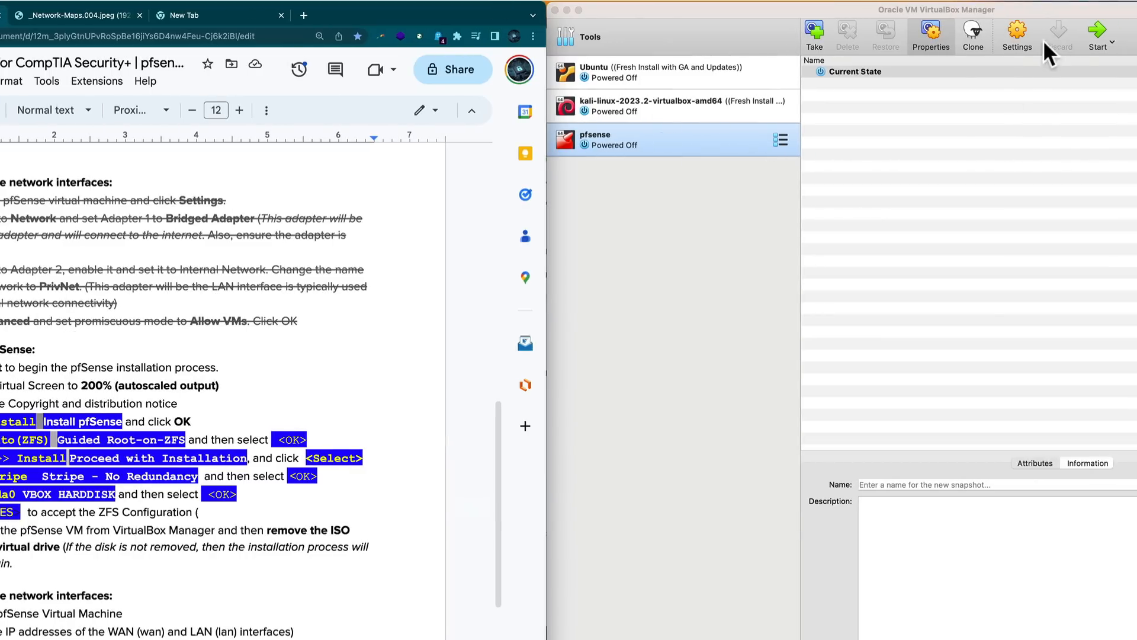
{"action": "left_click", "coordinate": [1096, 33]}
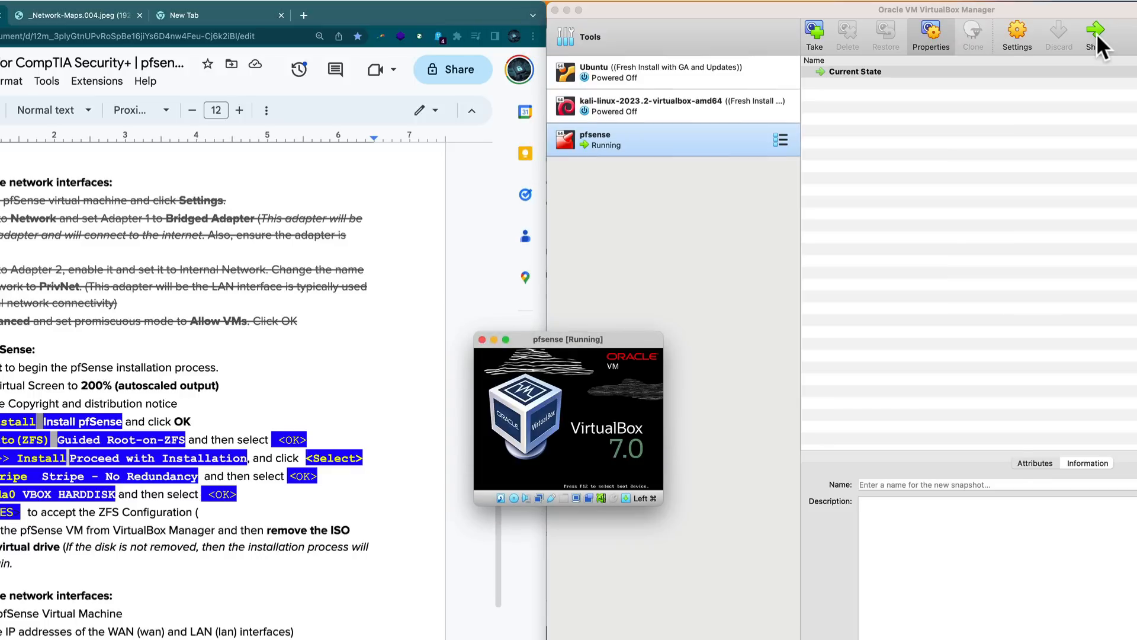
{"action": "left_click_drag", "start_coordinate": [631, 333], "coordinate": [630, 212]}
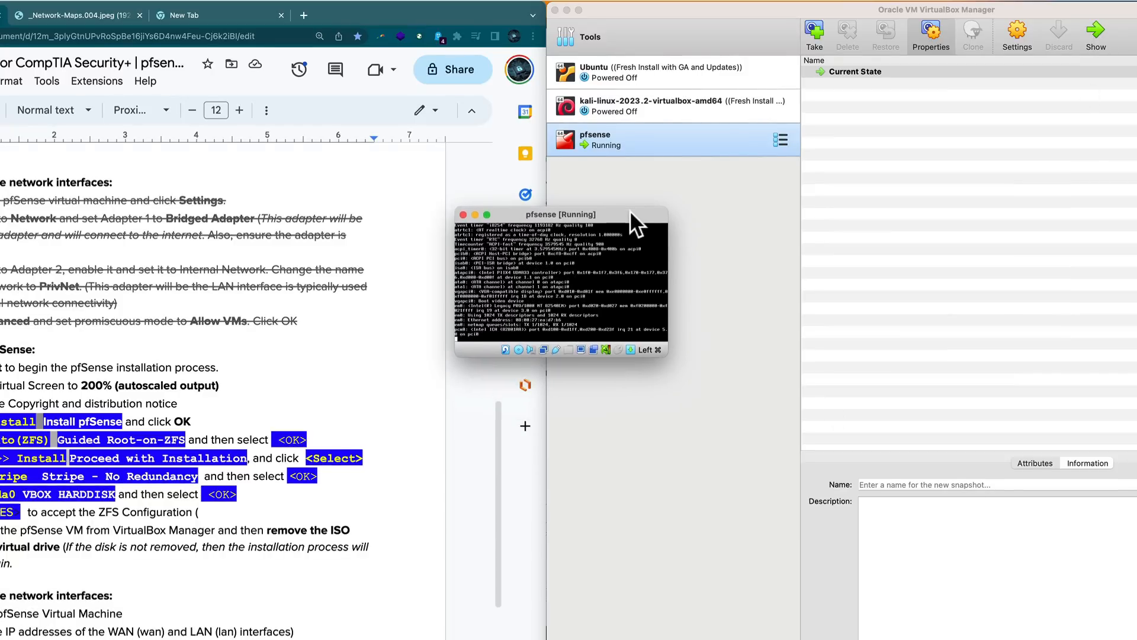
- Enlarge the running pfsense window and scale Virtual Screen 1 to 200% (autoscaled output)
{"action": "left_click_drag", "start_coordinate": [662, 363], "coordinate": [831, 541]}
{"action": "left_click", "coordinate": [809, 549]}
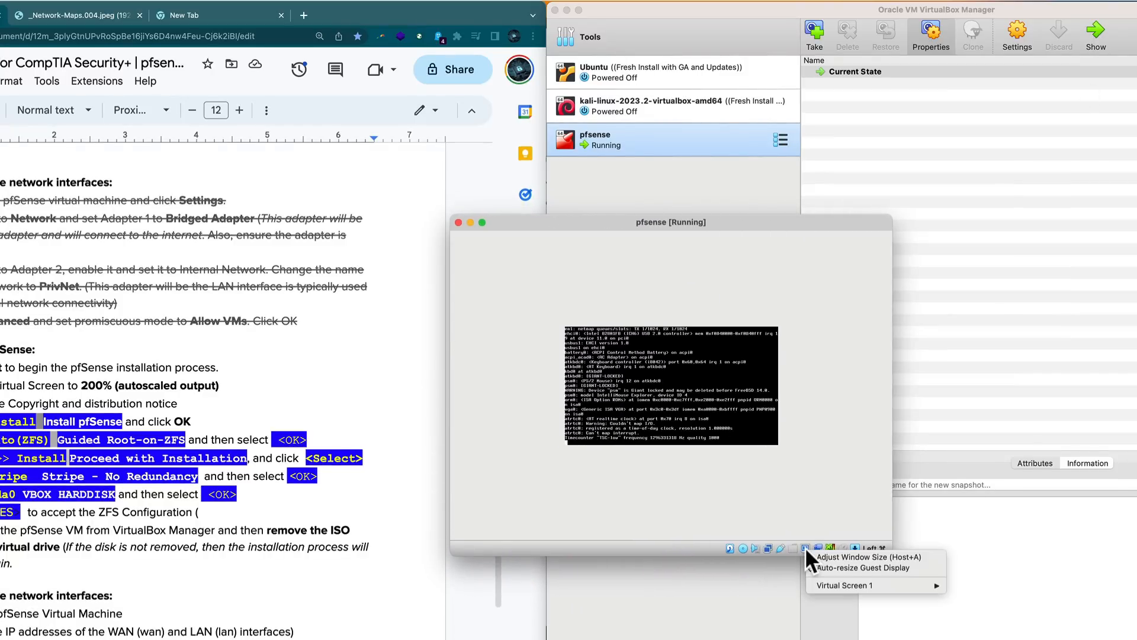
{"action": "mouse_move", "coordinate": [844, 513]}
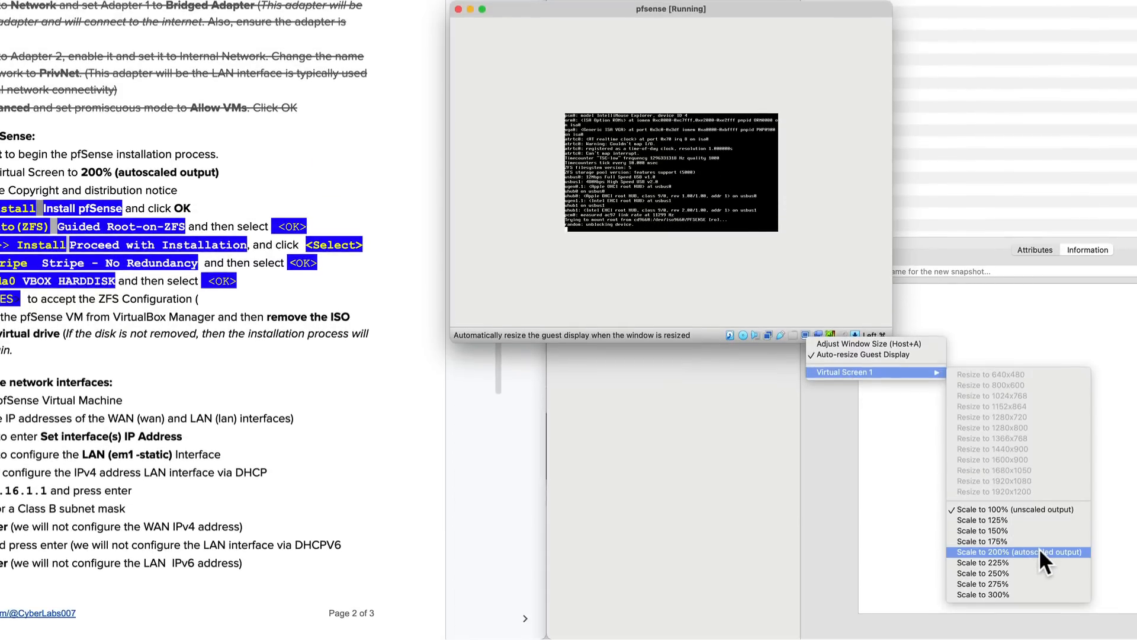
{"action": "left_click", "coordinate": [1040, 549]}
{"action": "left_click_drag", "start_coordinate": [747, 201], "coordinate": [743, 159]}
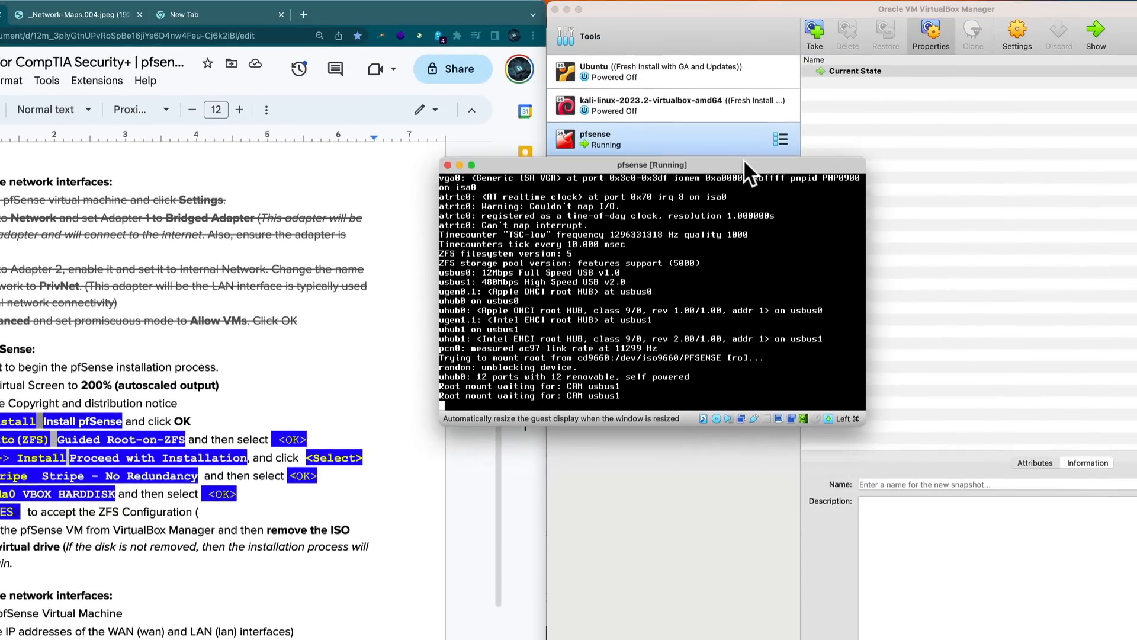
- Enlarge the pfsense window further and scale Virtual Screen 1 up above 200% so the console fills it
{"action": "left_click_drag", "start_coordinate": [865, 425], "coordinate": [921, 486]}
{"action": "left_click", "coordinate": [836, 483]}
{"action": "mouse_move", "coordinate": [882, 523]}
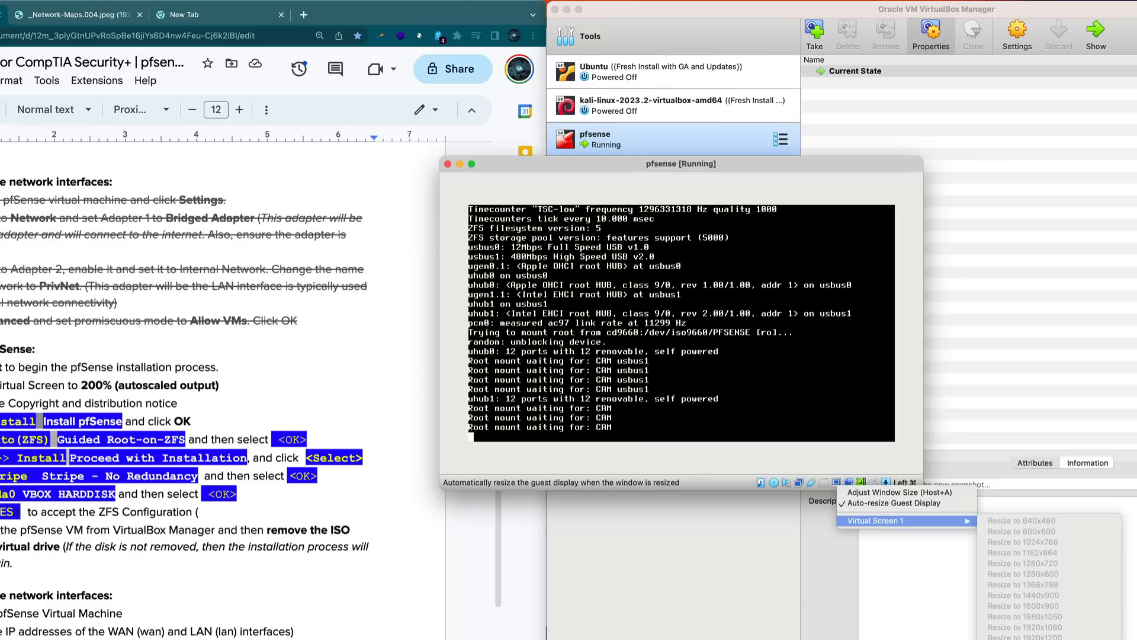
{"action": "left_click", "coordinate": [1024, 639]}
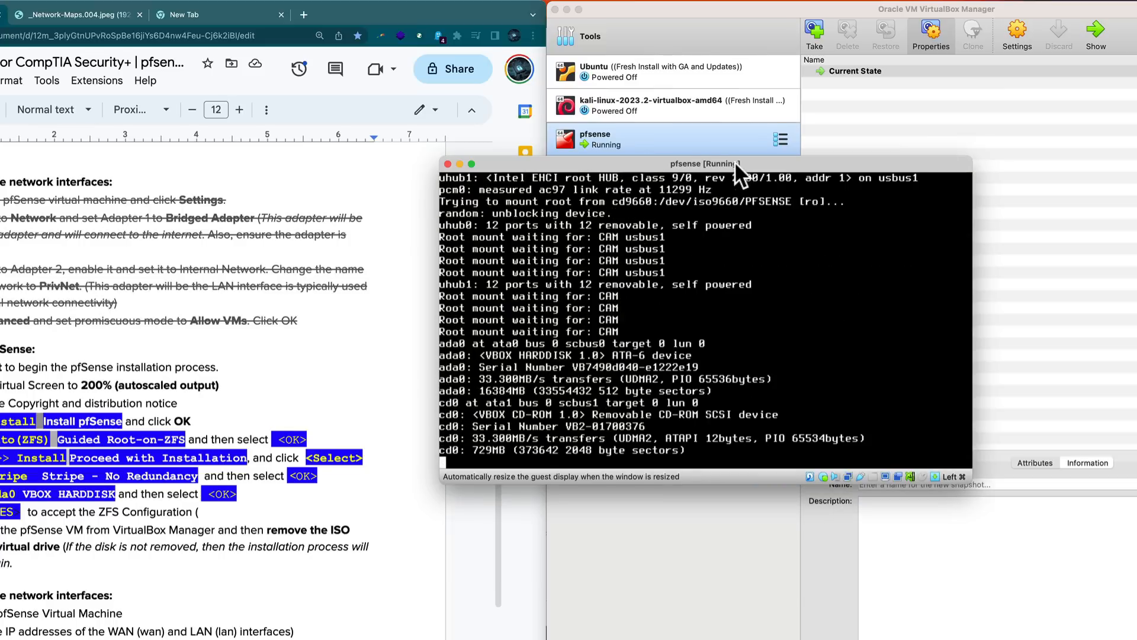
{"action": "left_click_drag", "start_coordinate": [734, 161], "coordinate": [709, 173]}
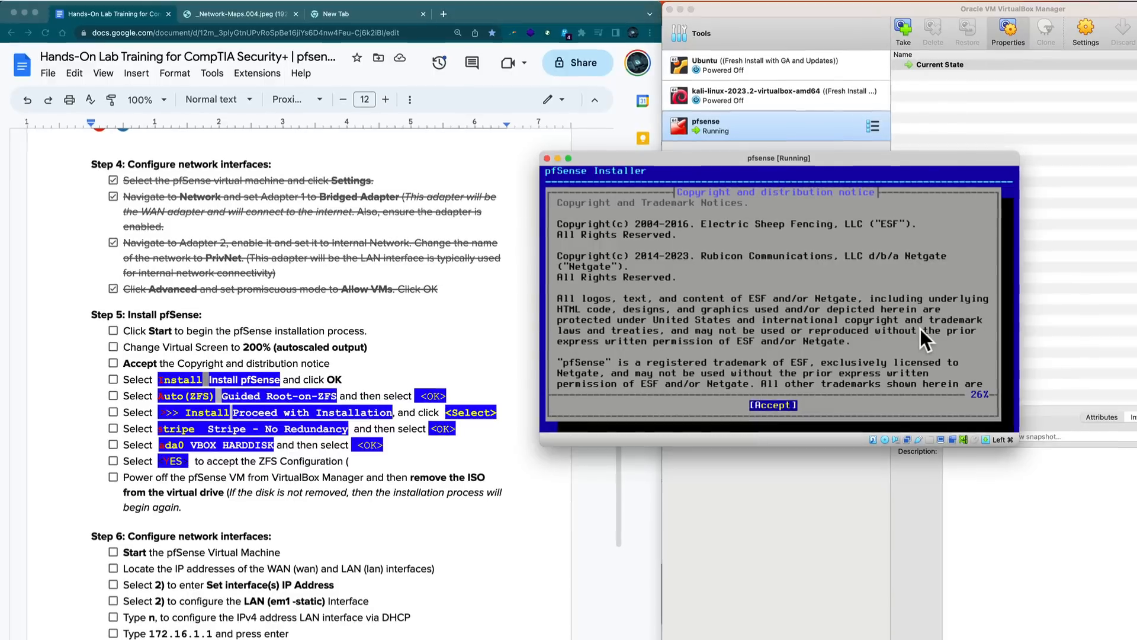
- Accept the installer's copyright notice, choose Install pfSense, and partition the disk with Auto (ZFS) Guided Root-on-ZFS
{"action": "left_click_drag", "start_coordinate": [831, 160], "coordinate": [832, 200]}
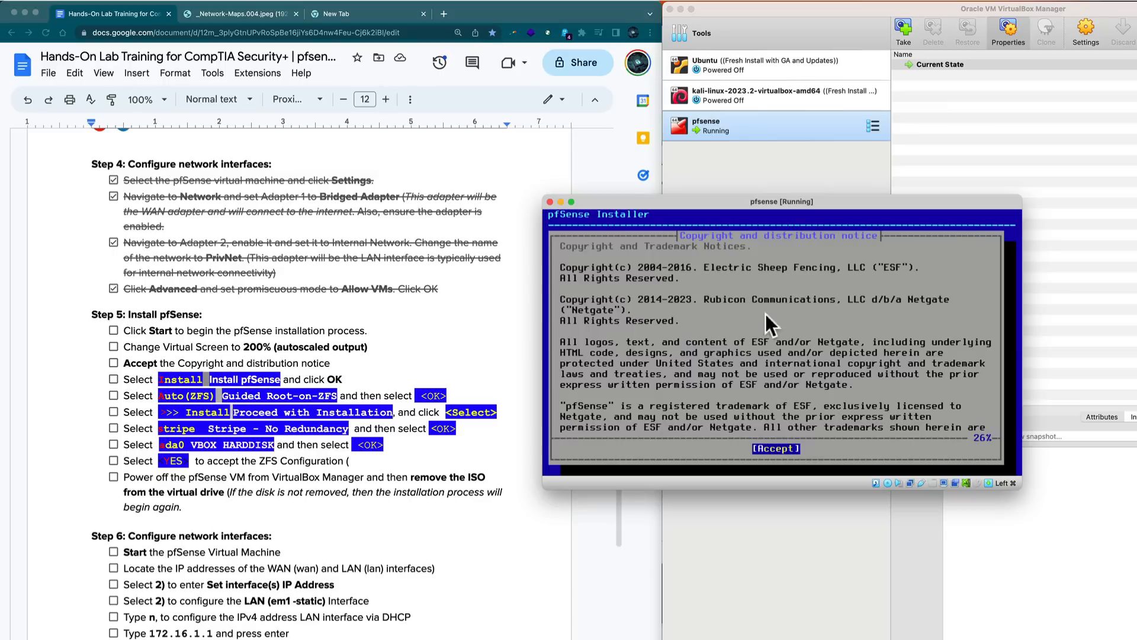
{"action": "left_click", "coordinate": [844, 380]}
{"action": "key", "text": "Return"}
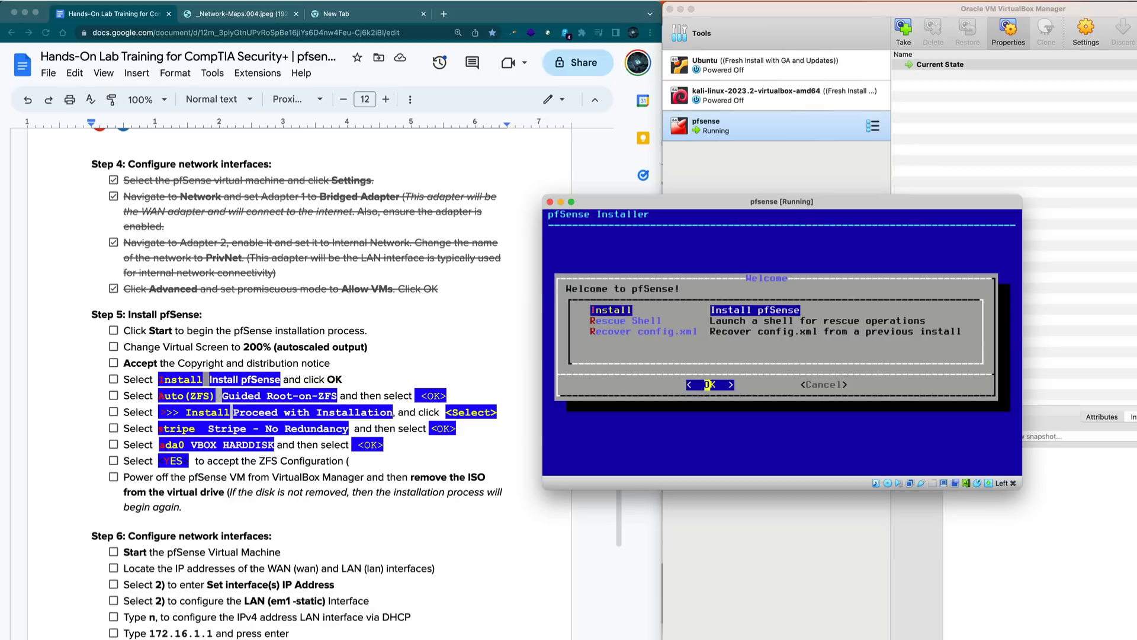
{"action": "key", "text": "Return"}
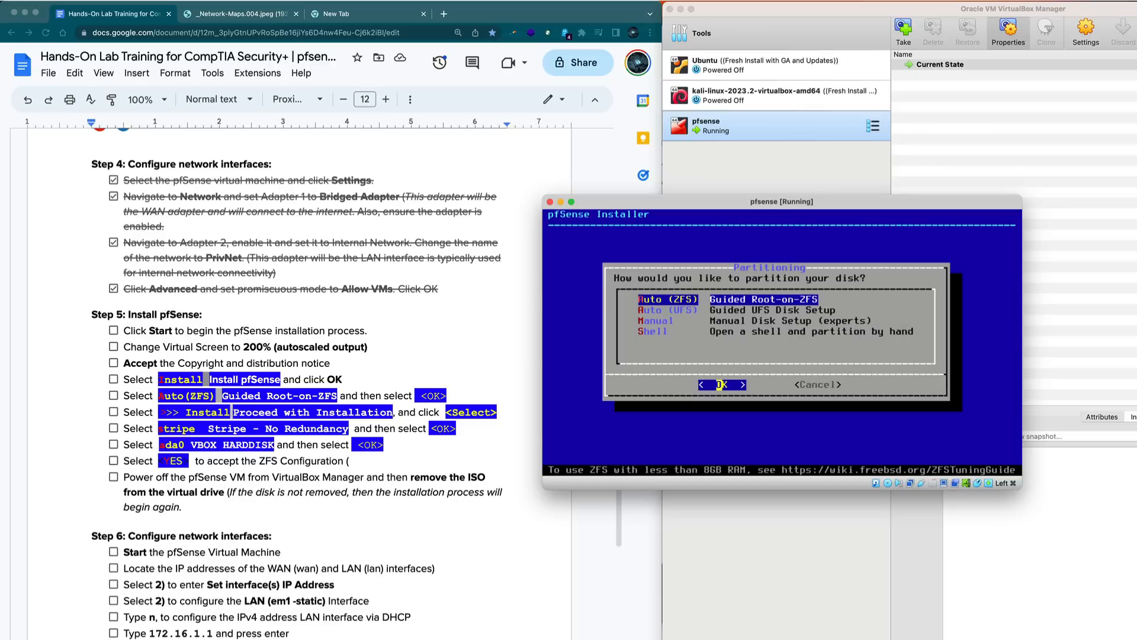
{"action": "key", "text": "Return"}
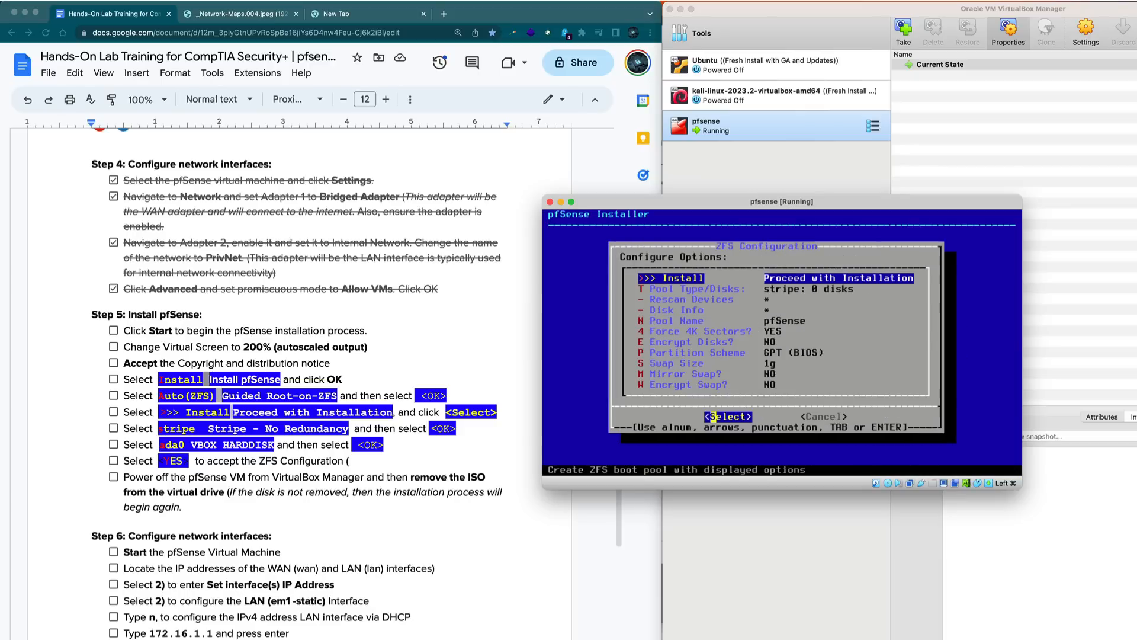
- Proceed with the ZFS installation using Stripe - No Redundancy on the ada0 VBOX HARDDISK and confirm erasing it with YES
{"action": "key", "text": "Return"}
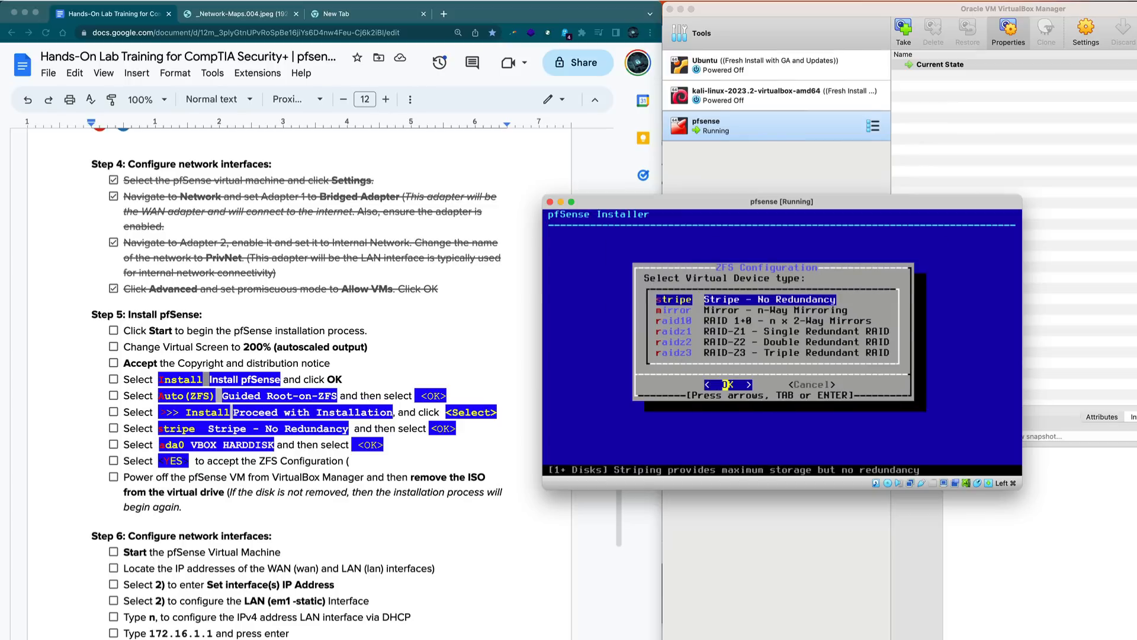
{"action": "key", "text": "Return"}
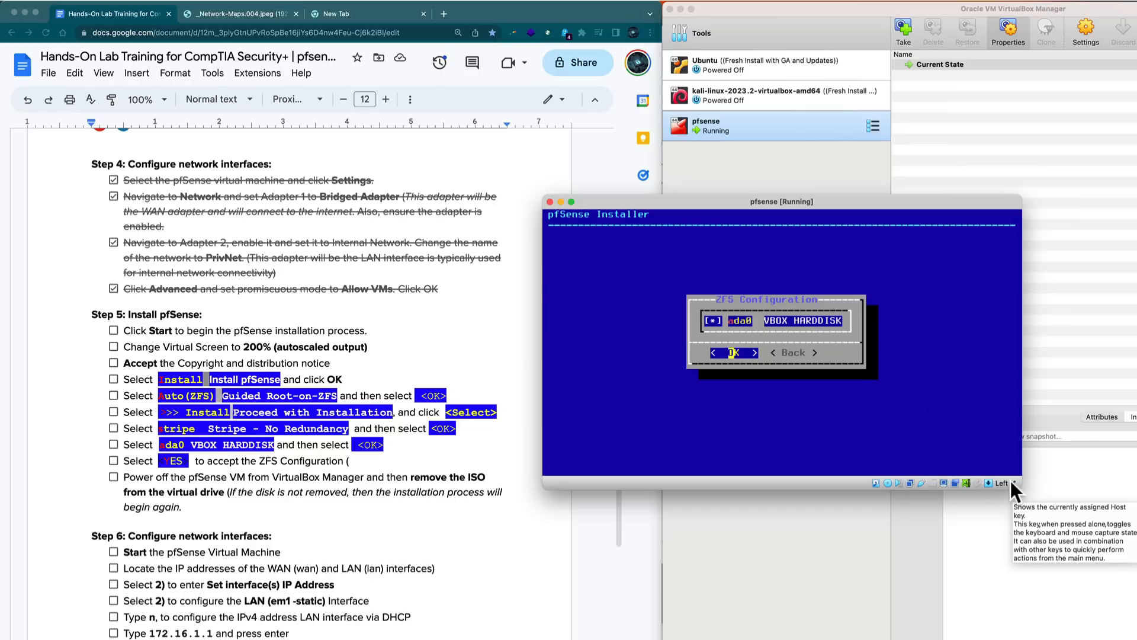
{"action": "left_click", "coordinate": [845, 424]}
{"action": "key", "text": "Return"}
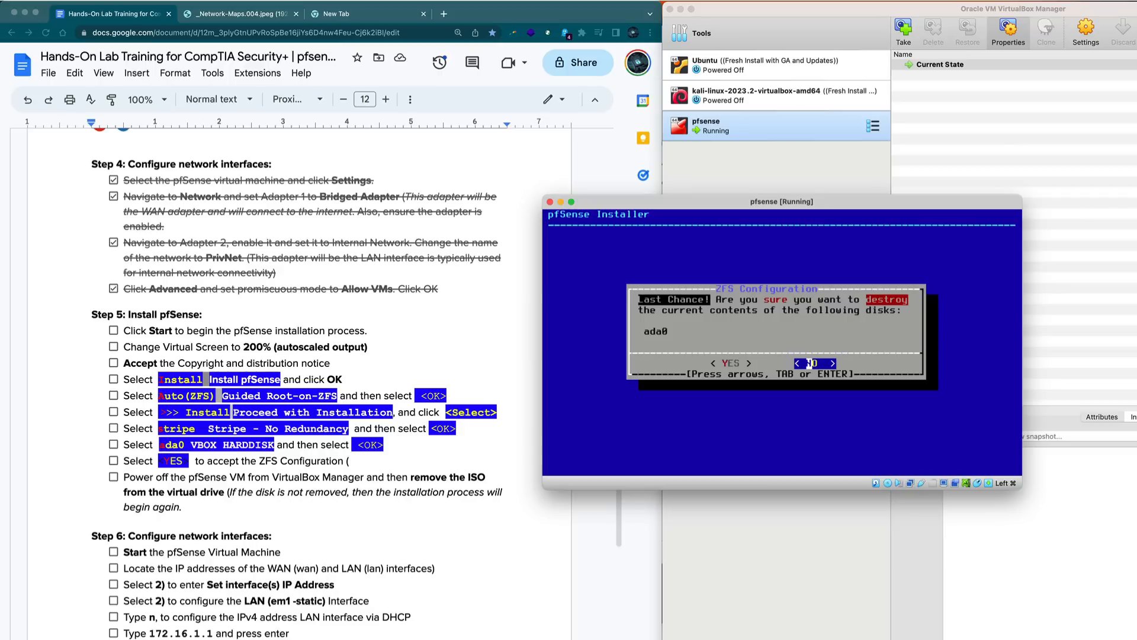
{"action": "key", "text": "y"}
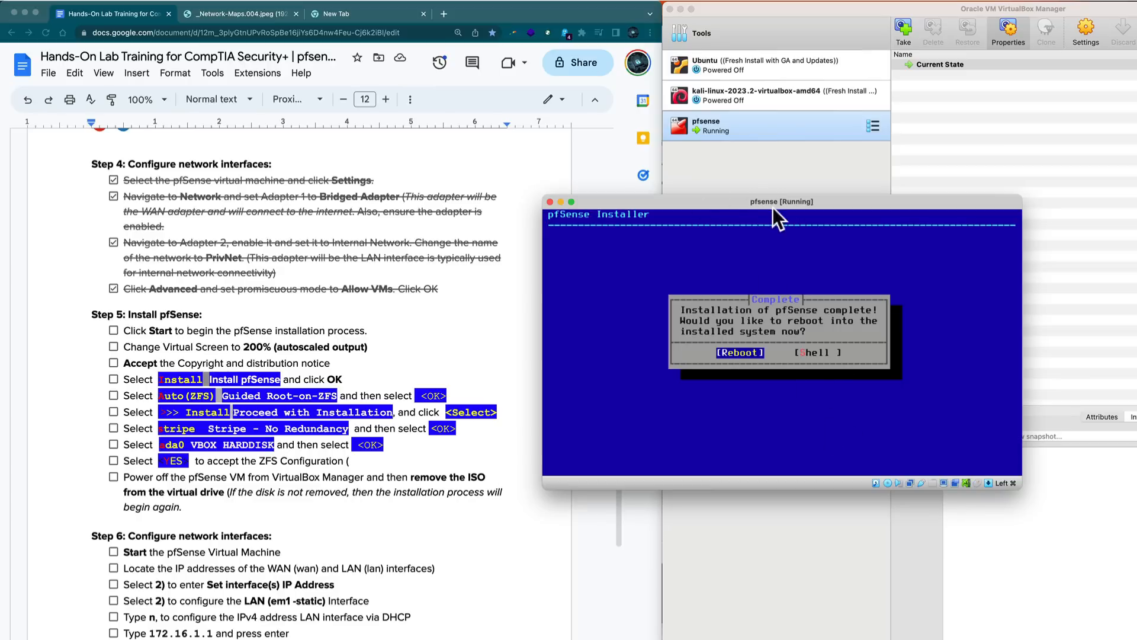
- Uncover the checklist and remove the pfSense-CE-2.7.0 ISO from the pfsense machine's virtual optical drive, saving the storage settings
{"action": "left_click_drag", "start_coordinate": [814, 201], "coordinate": [318, 529]}
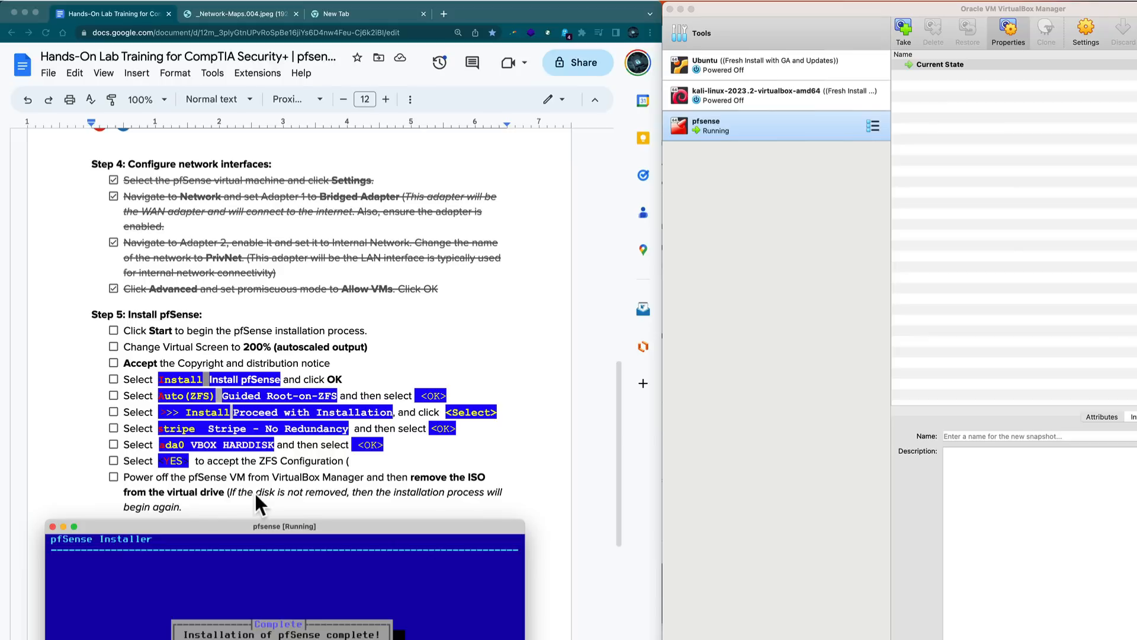
{"action": "left_click", "coordinate": [874, 124]}
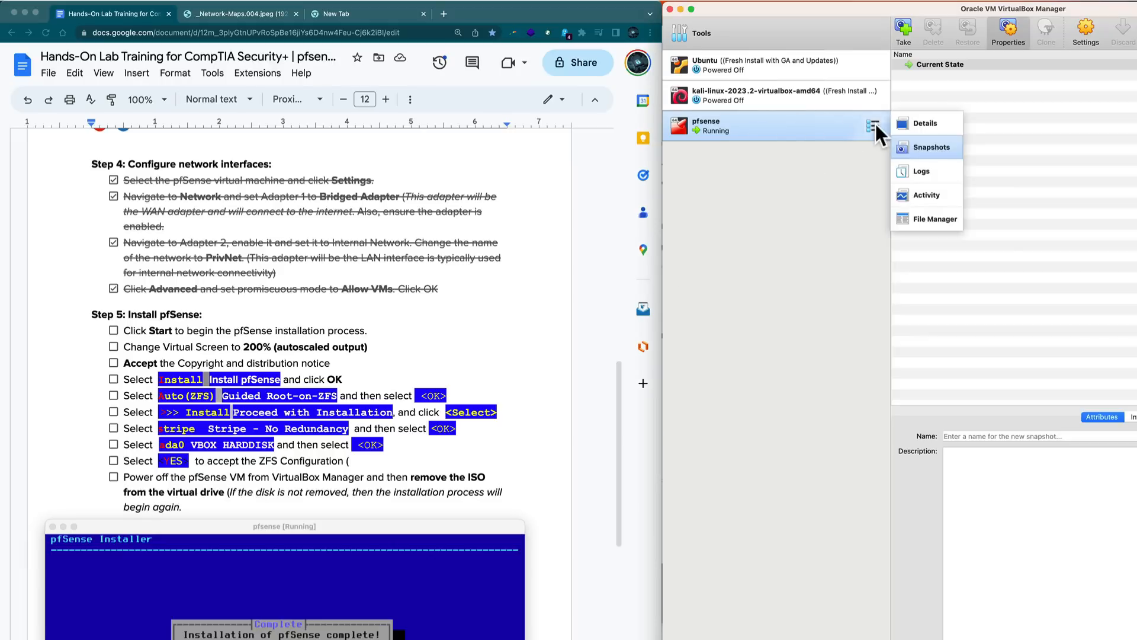
{"action": "left_click", "coordinate": [823, 133]}
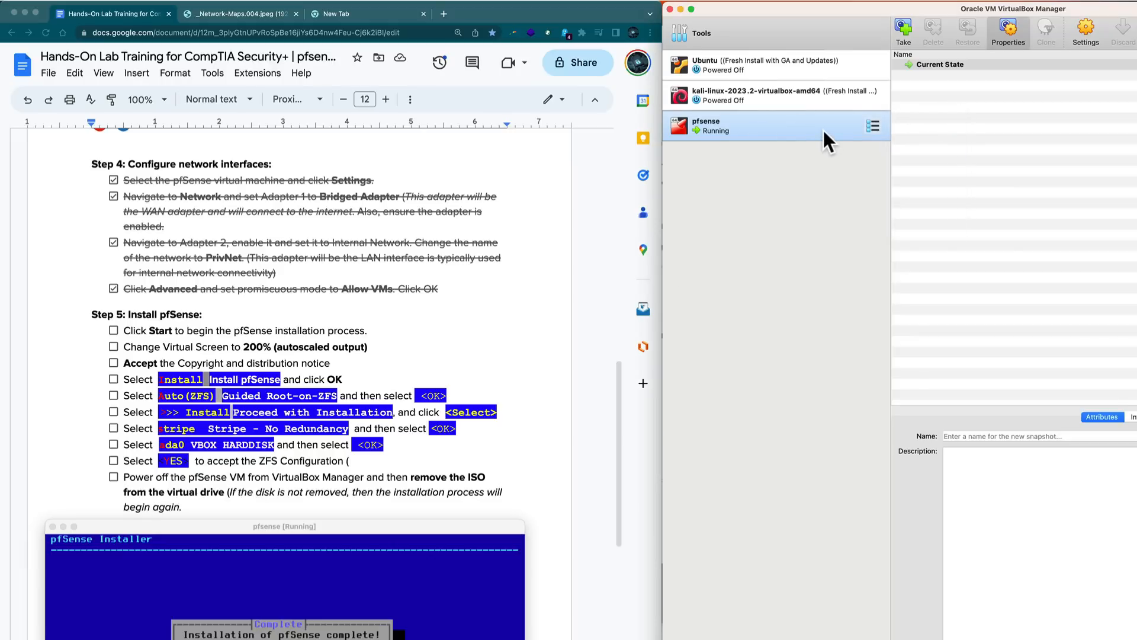
{"action": "left_click", "coordinate": [1085, 26]}
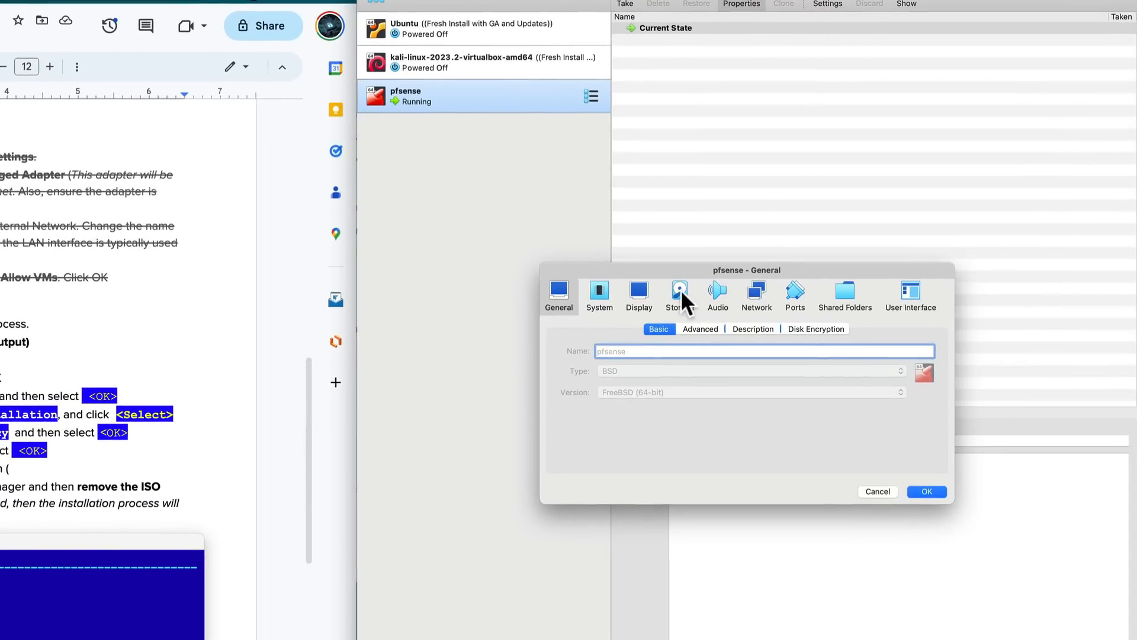
{"action": "left_click", "coordinate": [680, 290]}
{"action": "left_click", "coordinate": [648, 375]}
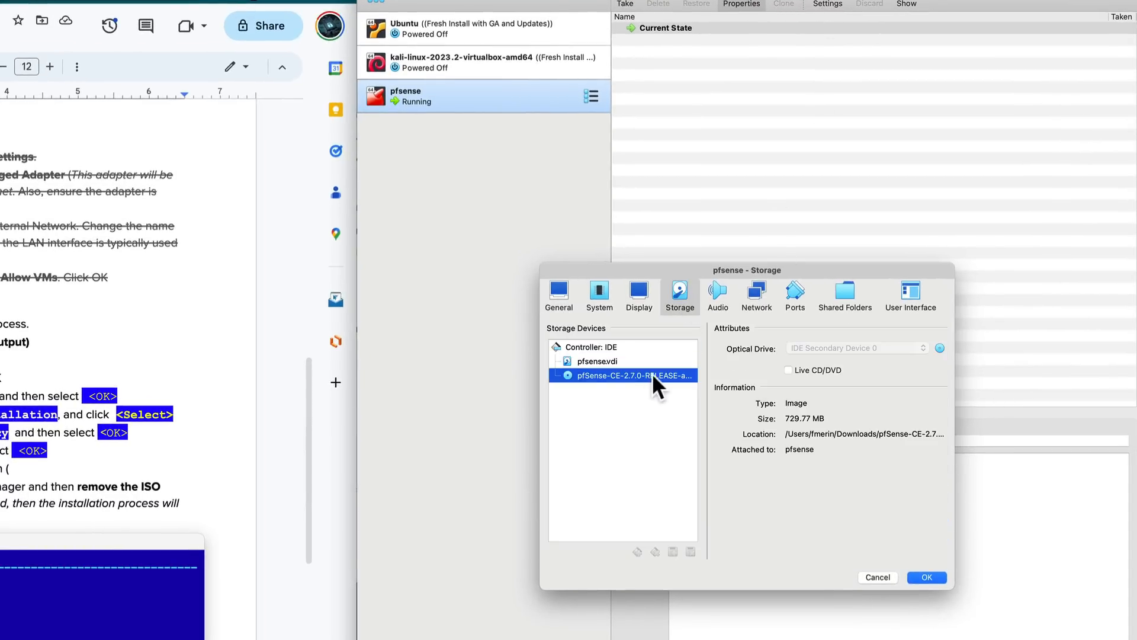
{"action": "left_click", "coordinate": [938, 347]}
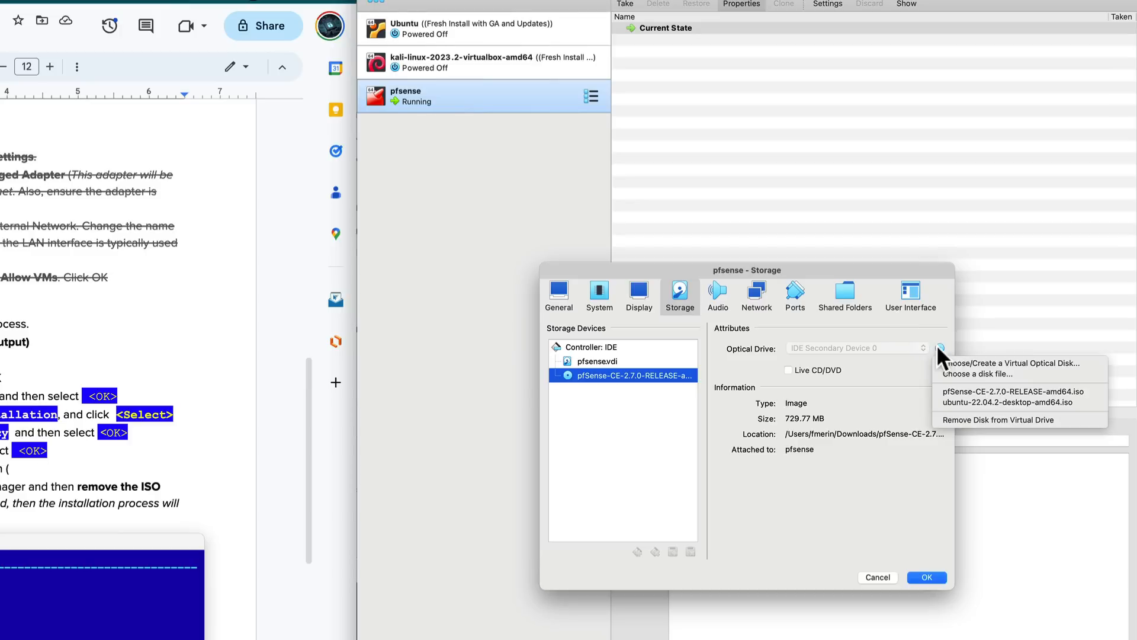
{"action": "left_click", "coordinate": [997, 420]}
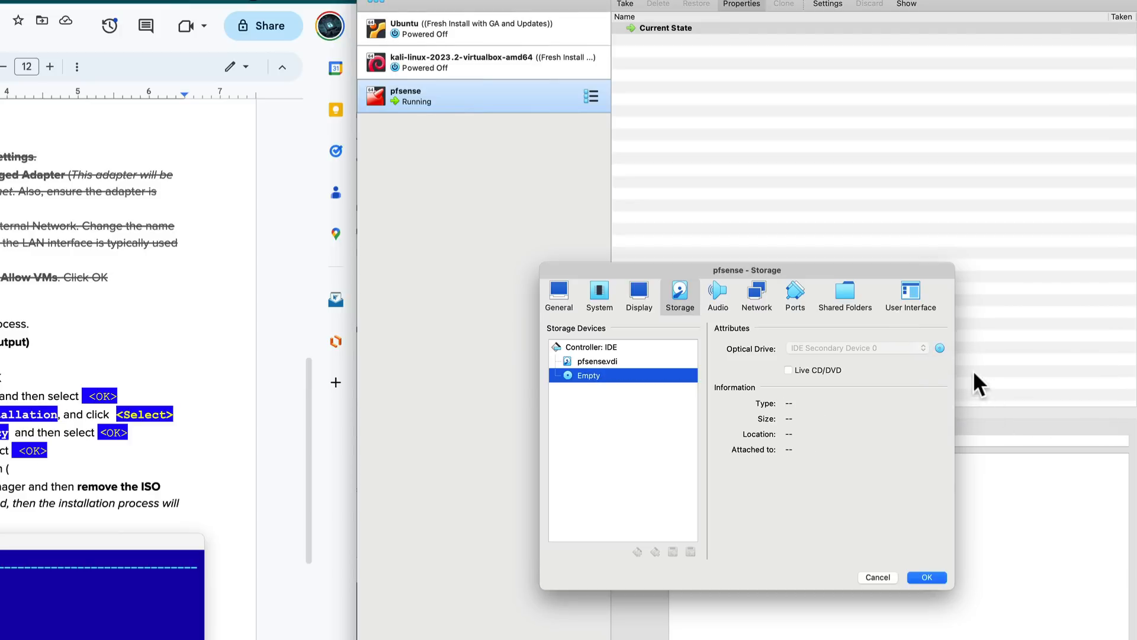
{"action": "left_click", "coordinate": [928, 577]}
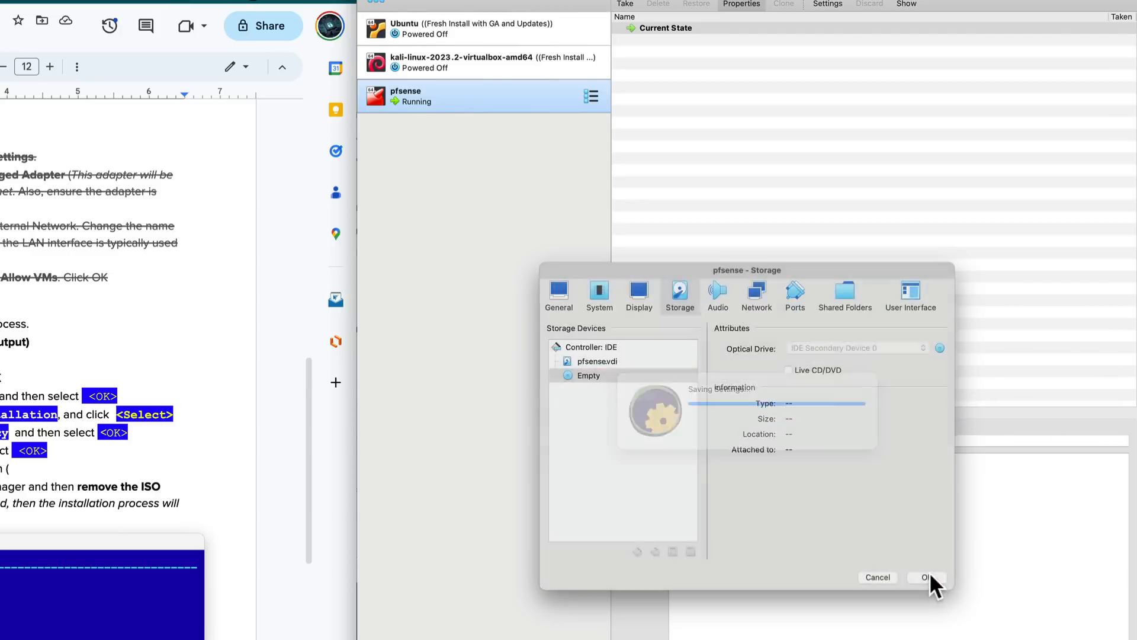
- Power off the pfsense virtual machine from VirtualBox Manager and boot it again with Normal Start
{"action": "right_click", "coordinate": [513, 101]}
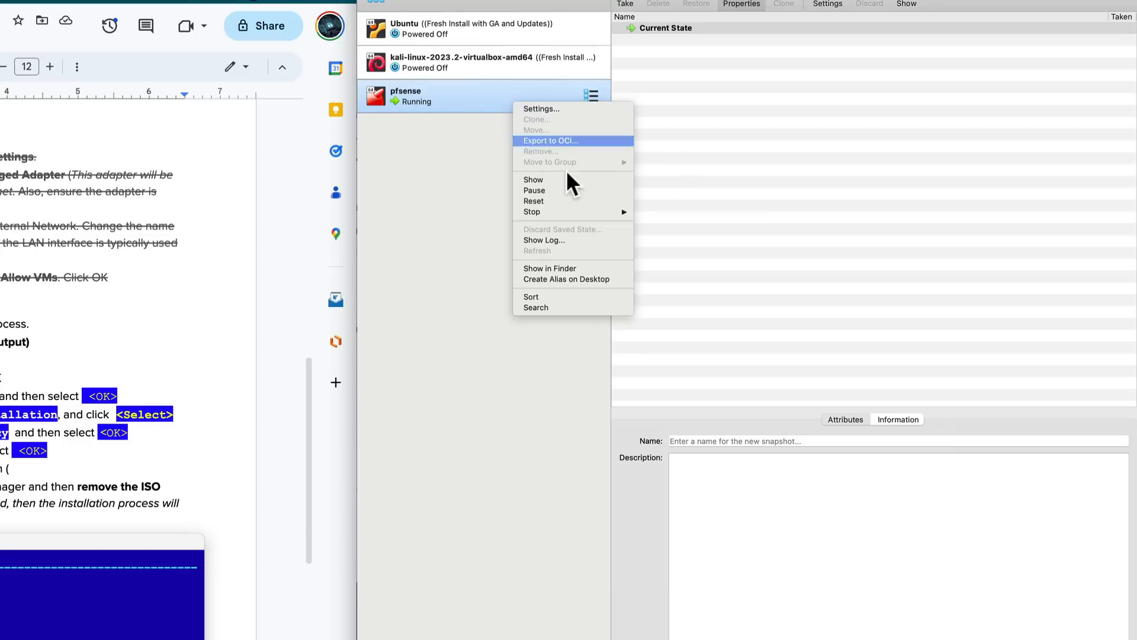
{"action": "mouse_move", "coordinate": [616, 211]}
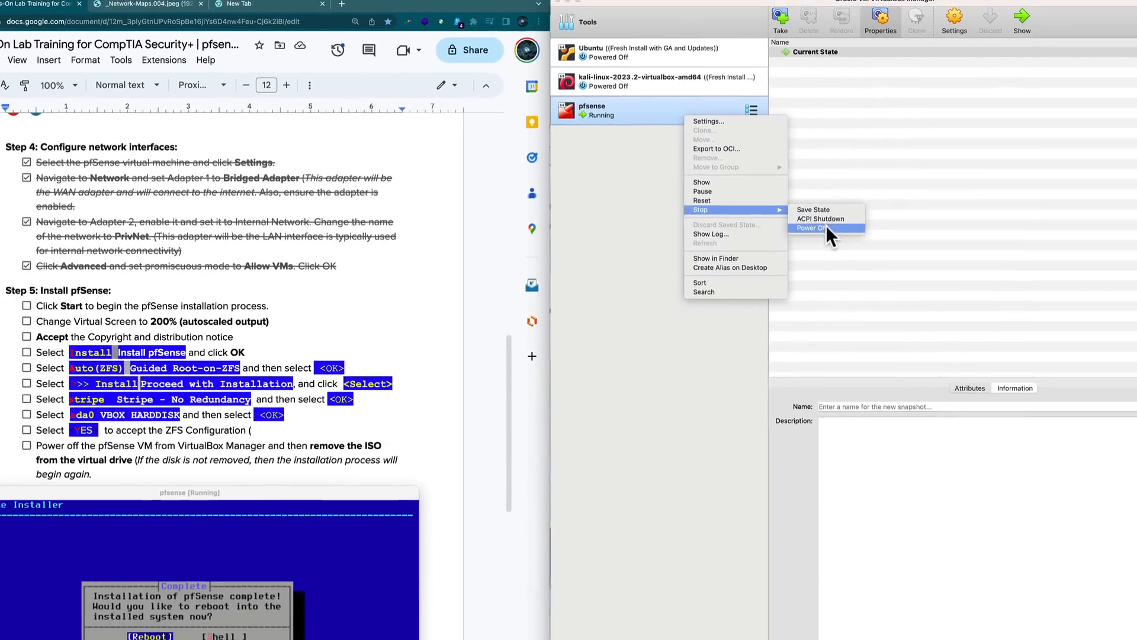
{"action": "left_click", "coordinate": [827, 228]}
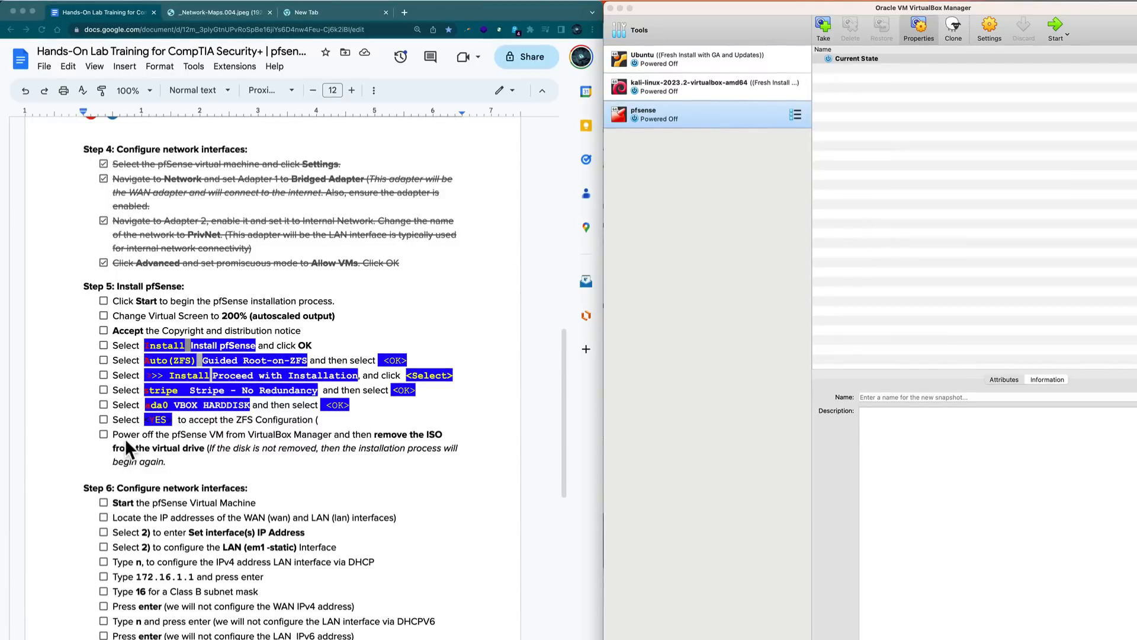
{"action": "right_click", "coordinate": [659, 108]}
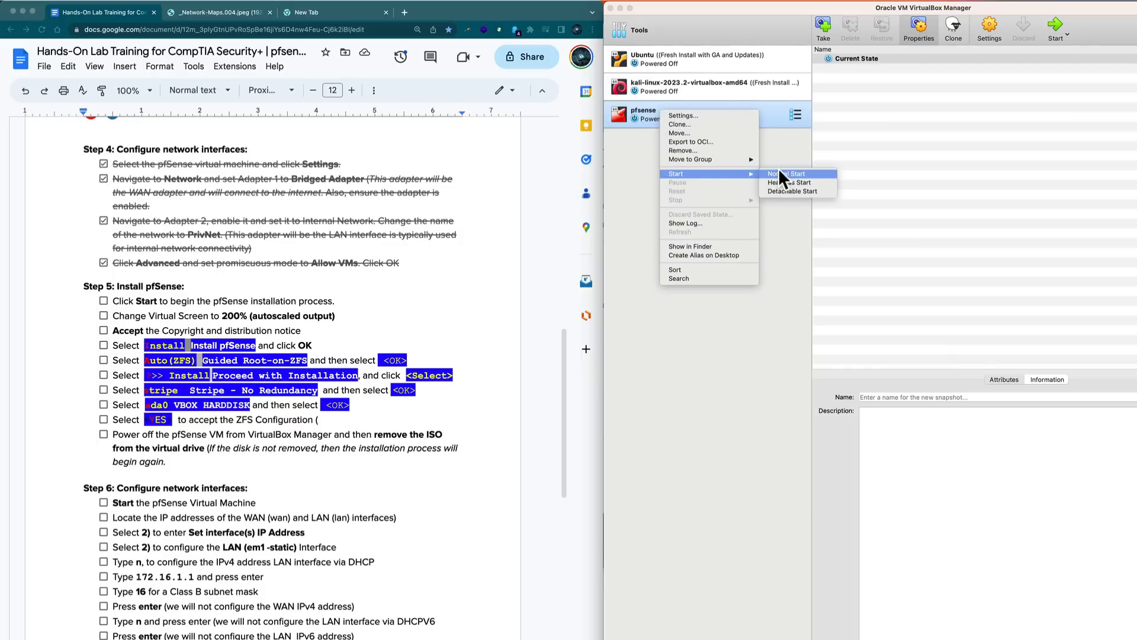
{"action": "left_click", "coordinate": [783, 173]}
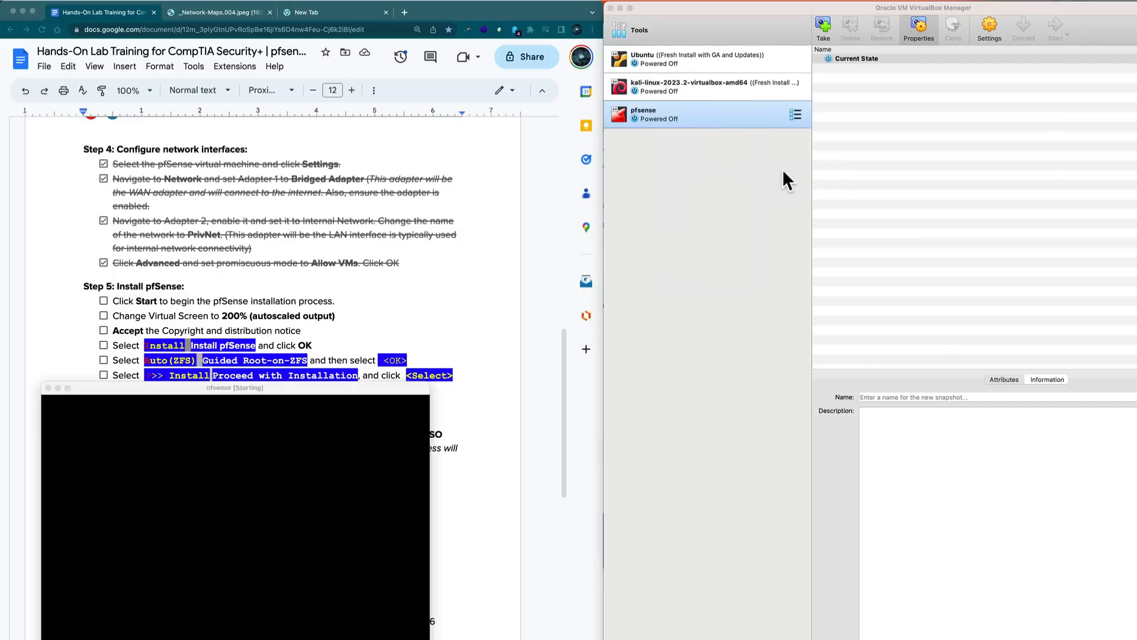
- Move the pfsense console window off the checklist and tick off every Step 5 item, from starting the installation through removing the ISO
{"action": "left_click_drag", "start_coordinate": [364, 390], "coordinate": [979, 186]}
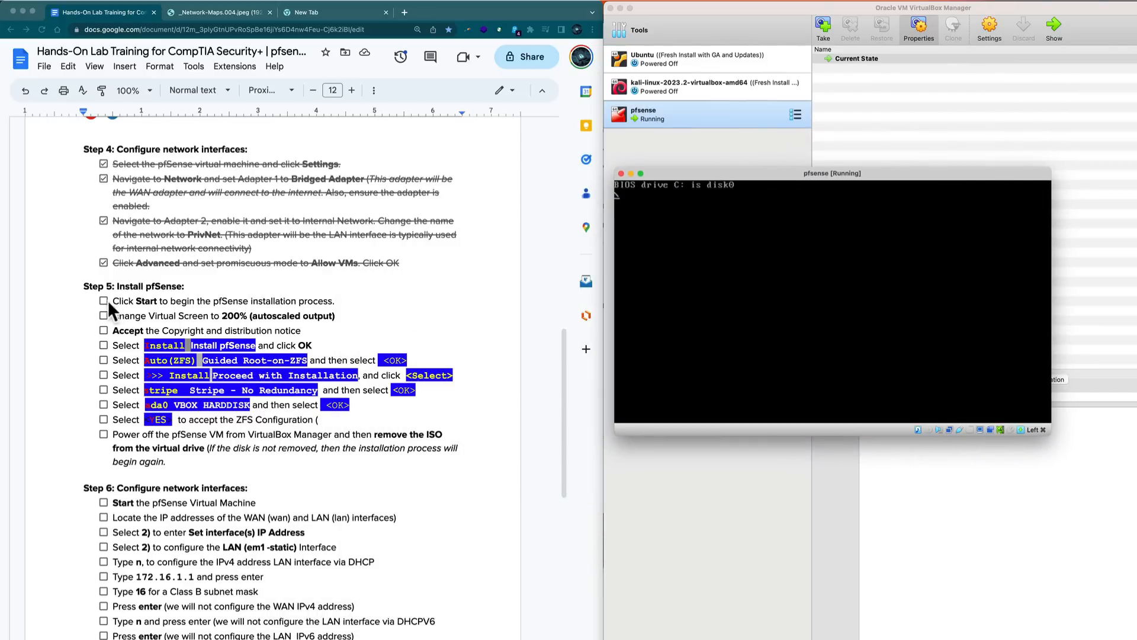
{"action": "left_click", "coordinate": [103, 301]}
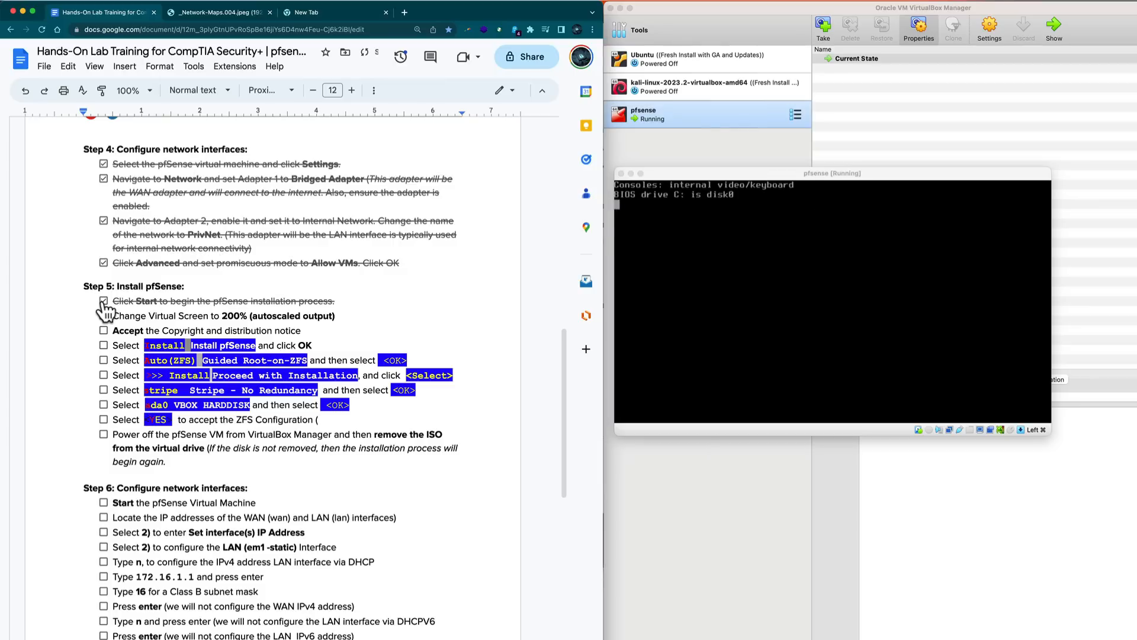
{"action": "left_click", "coordinate": [103, 315]}
{"action": "left_click", "coordinate": [103, 330]}
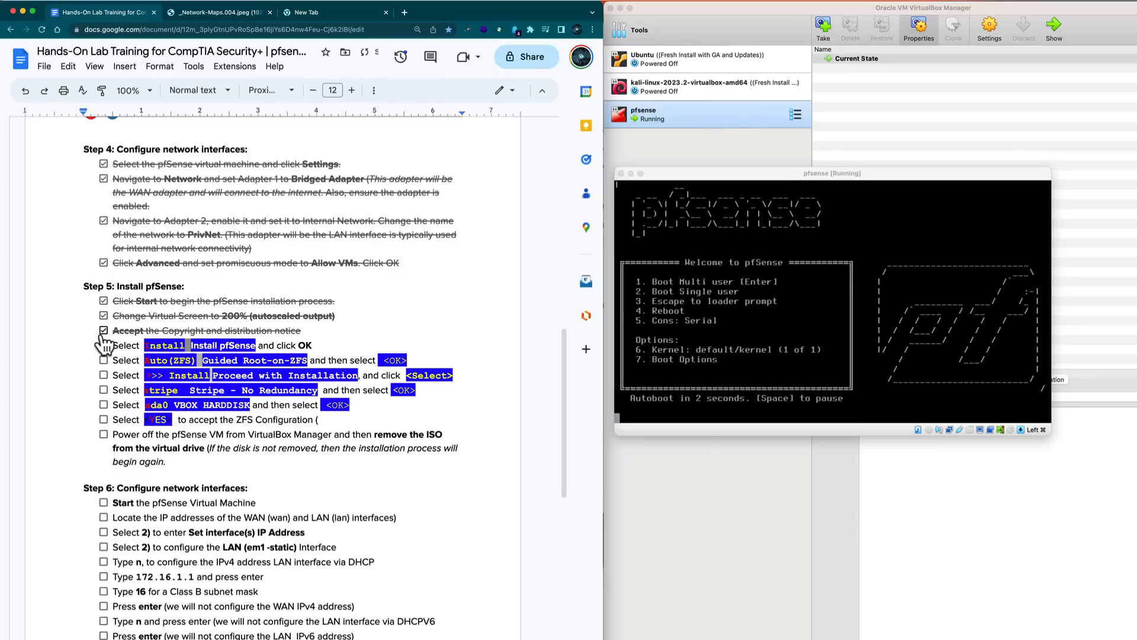
{"action": "left_click", "coordinate": [103, 345]}
{"action": "left_click", "coordinate": [103, 361]}
{"action": "left_click", "coordinate": [103, 375]}
{"action": "left_click", "coordinate": [103, 390]}
{"action": "left_click", "coordinate": [103, 404]}
{"action": "left_click", "coordinate": [103, 420]}
{"action": "left_click", "coordinate": [103, 434]}
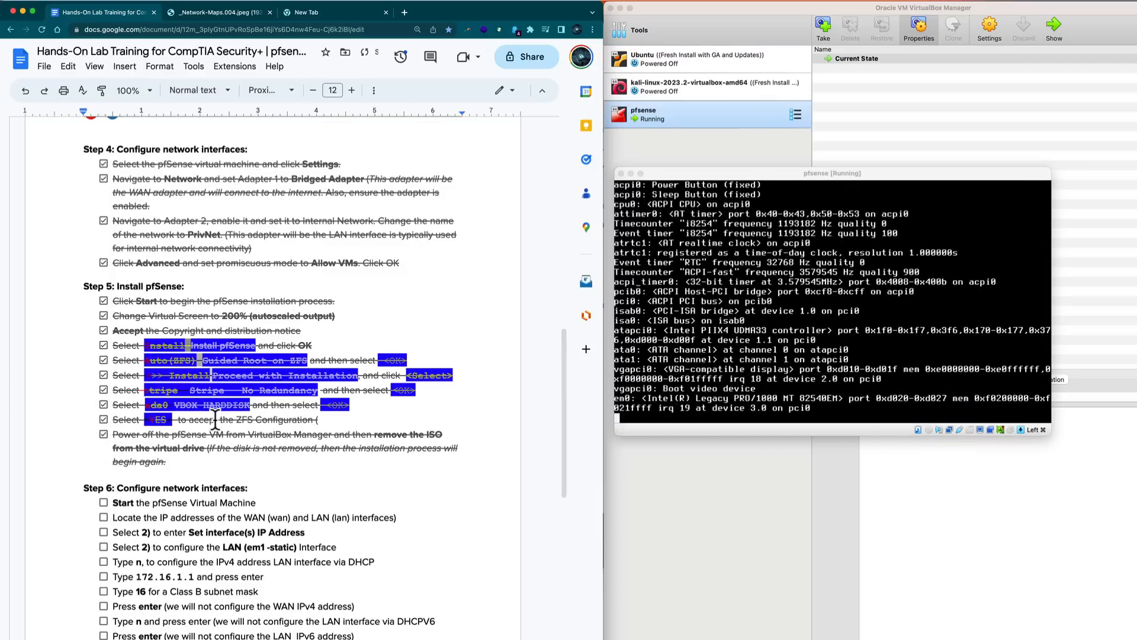
- Bring the Step 6 network interface instructions into view and reposition the booted pfsense console window beside them
{"action": "scroll", "coordinate": [227, 441], "scroll_direction": "down", "scroll_amount": 5}
{"action": "scroll", "coordinate": [227, 441], "scroll_direction": "down", "scroll_amount": 4}
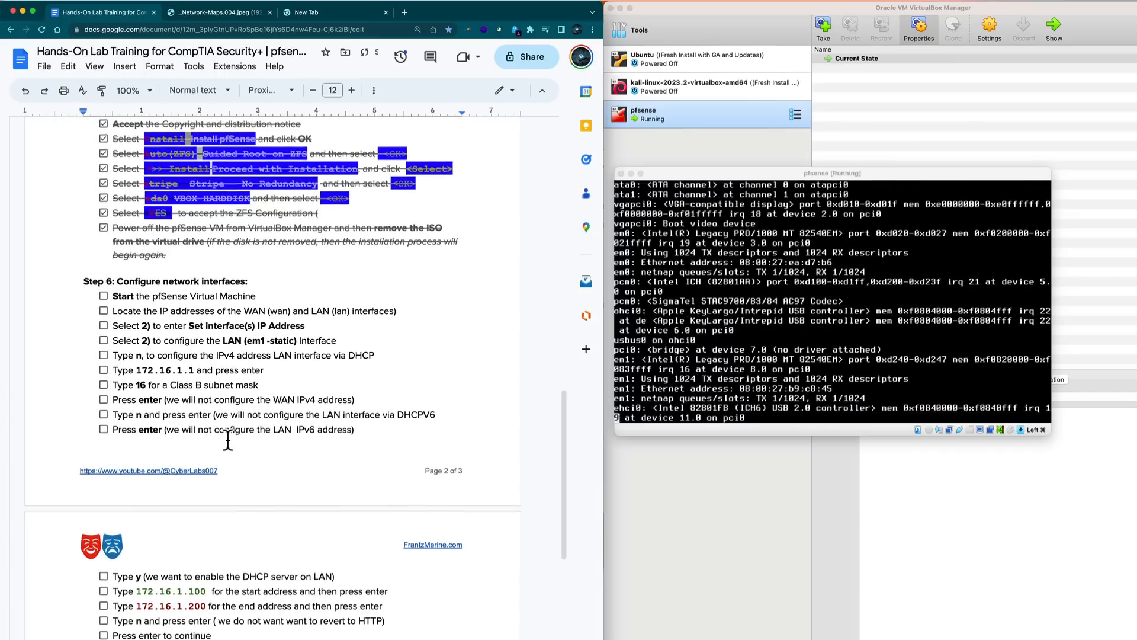
{"action": "scroll", "coordinate": [227, 441], "scroll_direction": "down", "scroll_amount": 2}
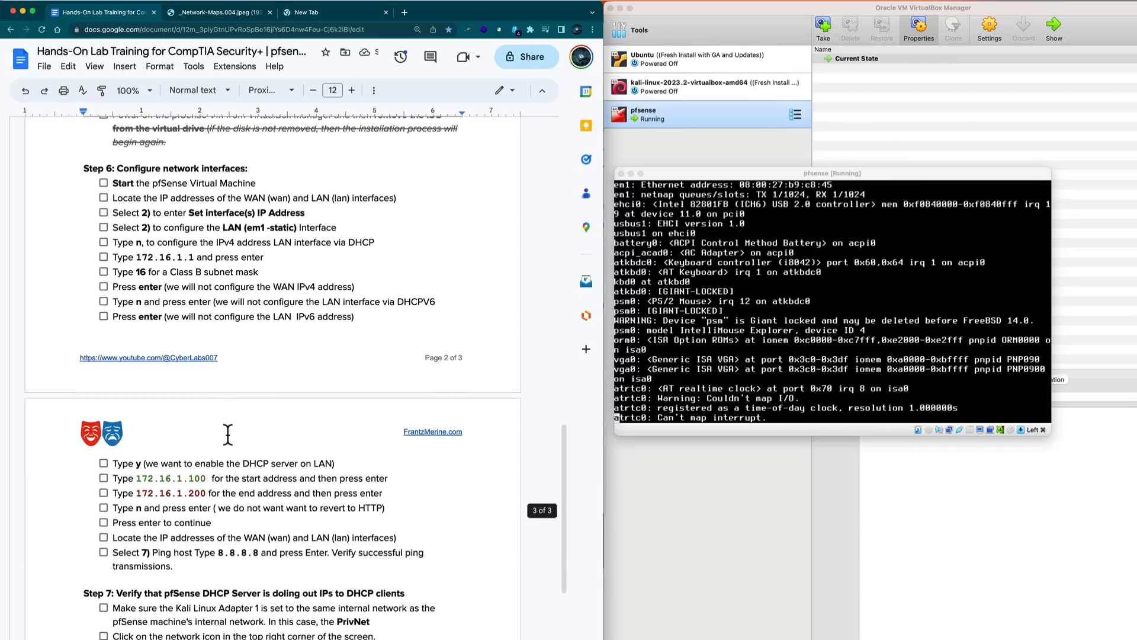
{"action": "scroll", "coordinate": [227, 432], "scroll_direction": "down", "scroll_amount": 1}
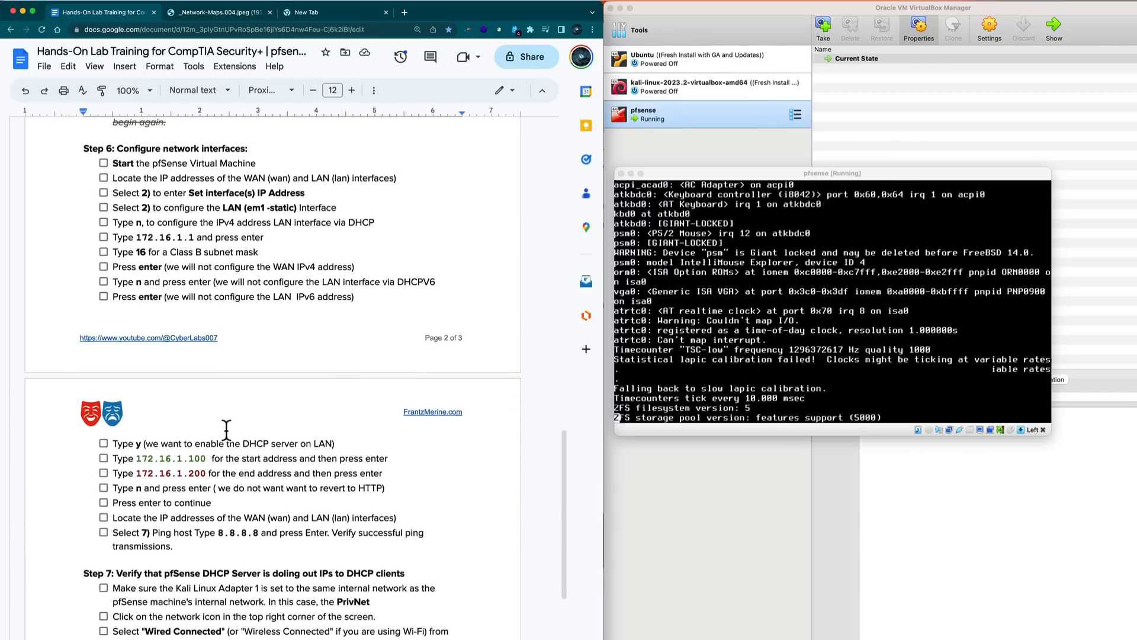
{"action": "scroll", "coordinate": [228, 429], "scroll_direction": "down", "scroll_amount": 1}
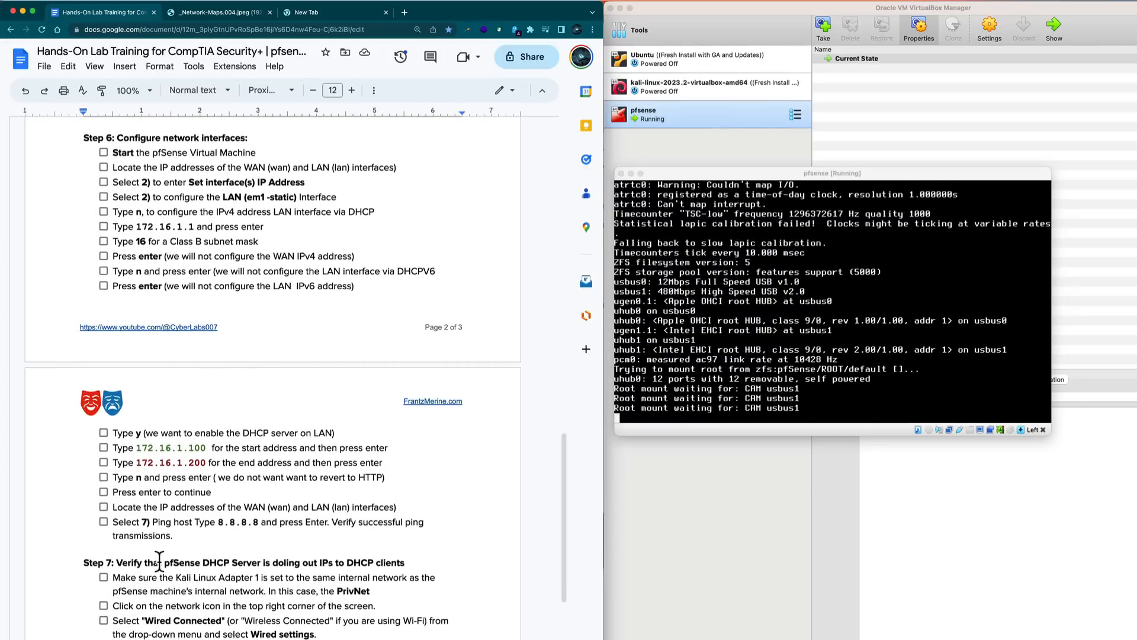
{"action": "left_click", "coordinate": [607, 448]}
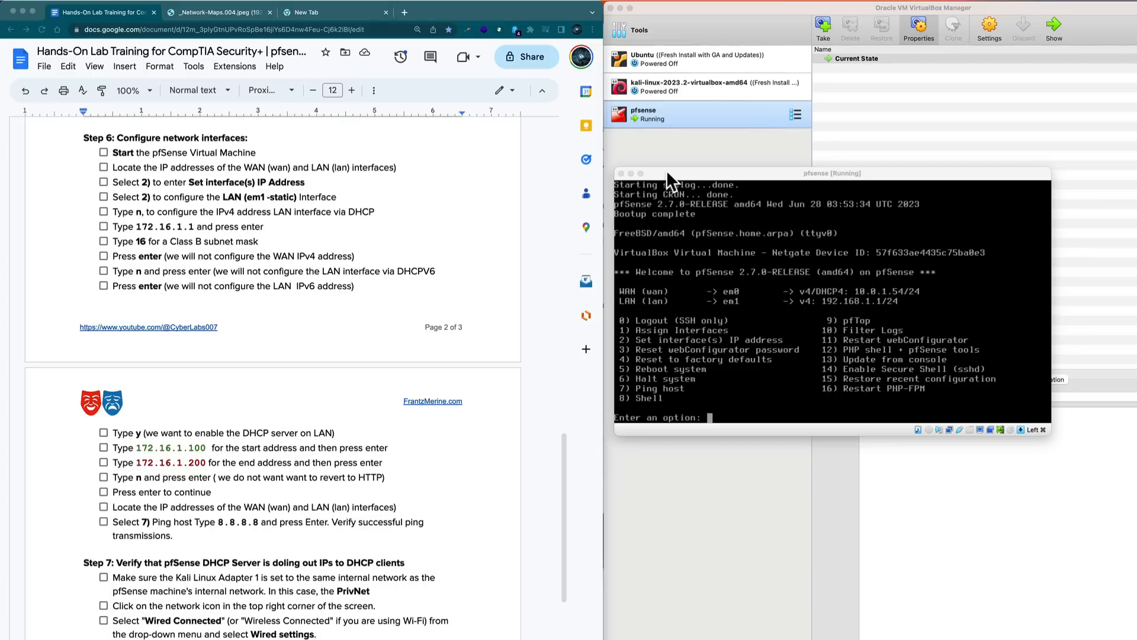
{"action": "left_click_drag", "start_coordinate": [666, 169], "coordinate": [659, 169]}
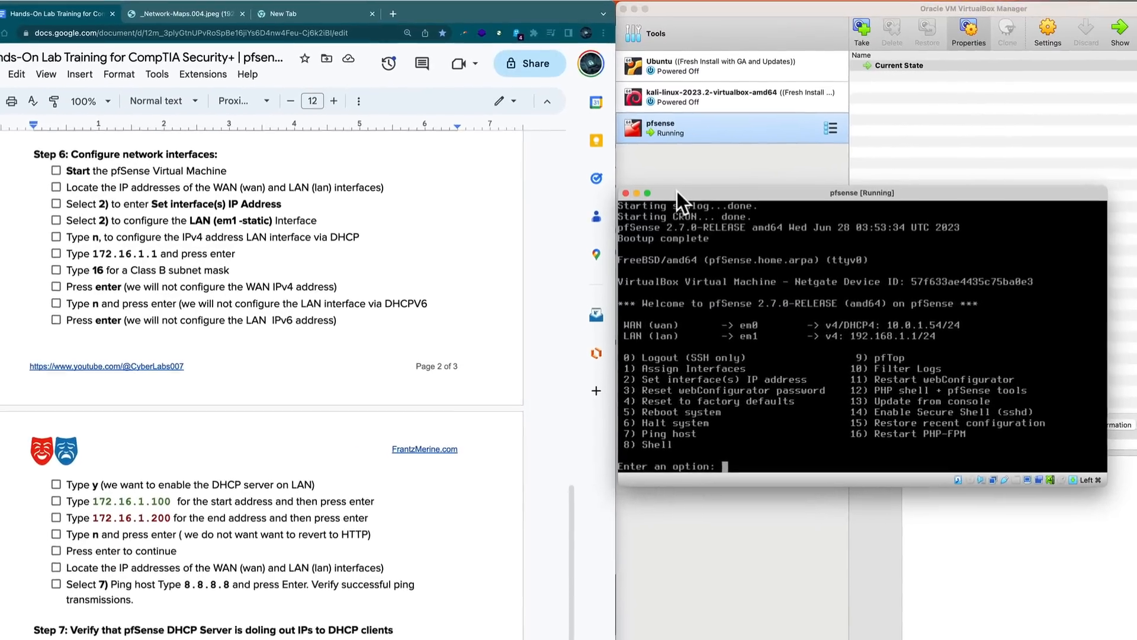
{"action": "left_click_drag", "start_coordinate": [695, 196], "coordinate": [699, 150]}
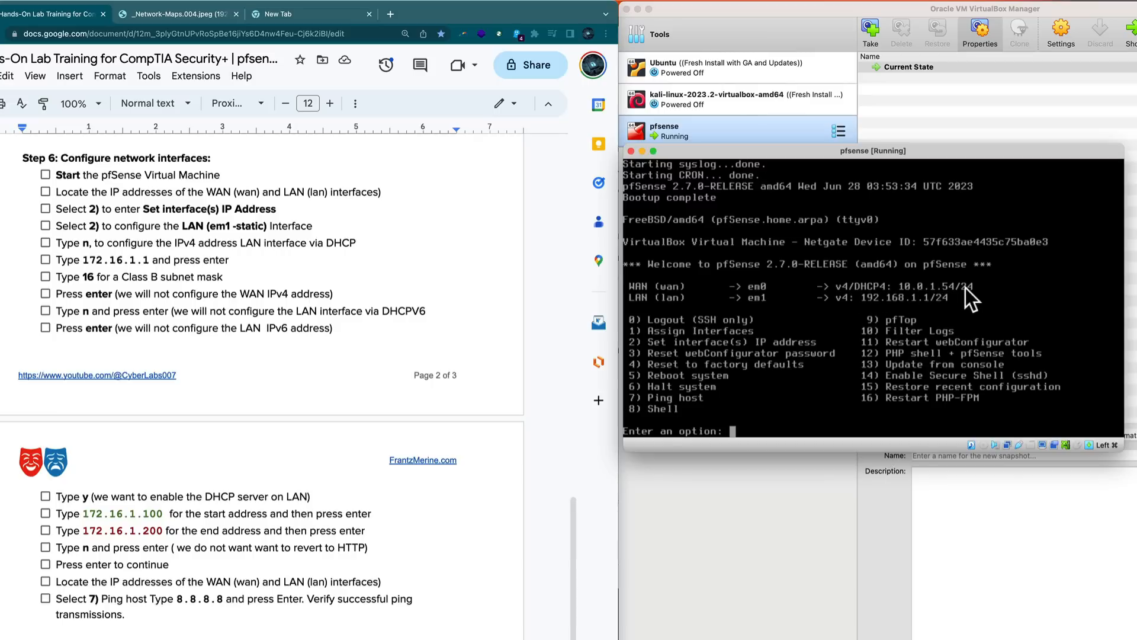
- Check the WAN and LAN addresses against the network map and tick off the first two Step 6 items
{"action": "left_click", "coordinate": [185, 15]}
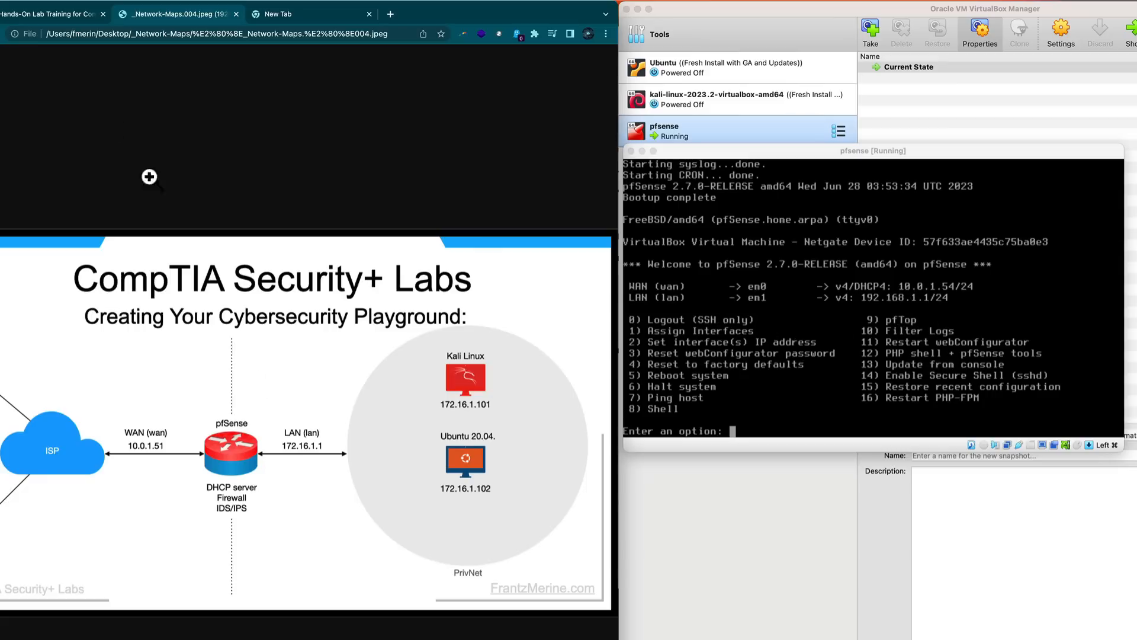
{"action": "left_click", "coordinate": [60, 20]}
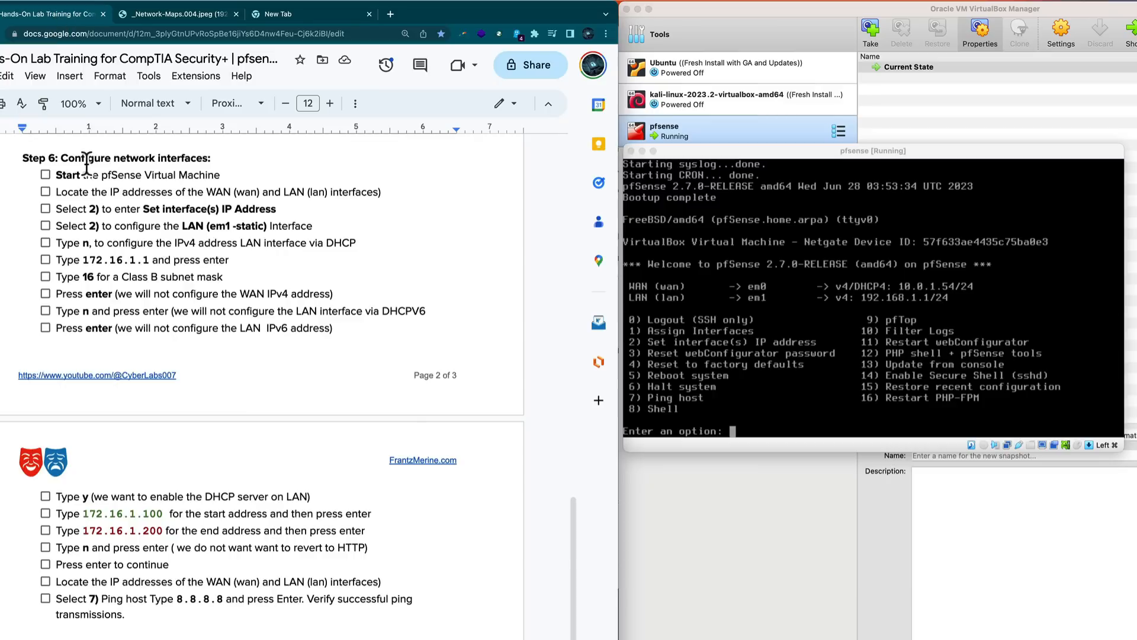
{"action": "left_click", "coordinate": [45, 191]}
{"action": "left_click", "coordinate": [46, 175]}
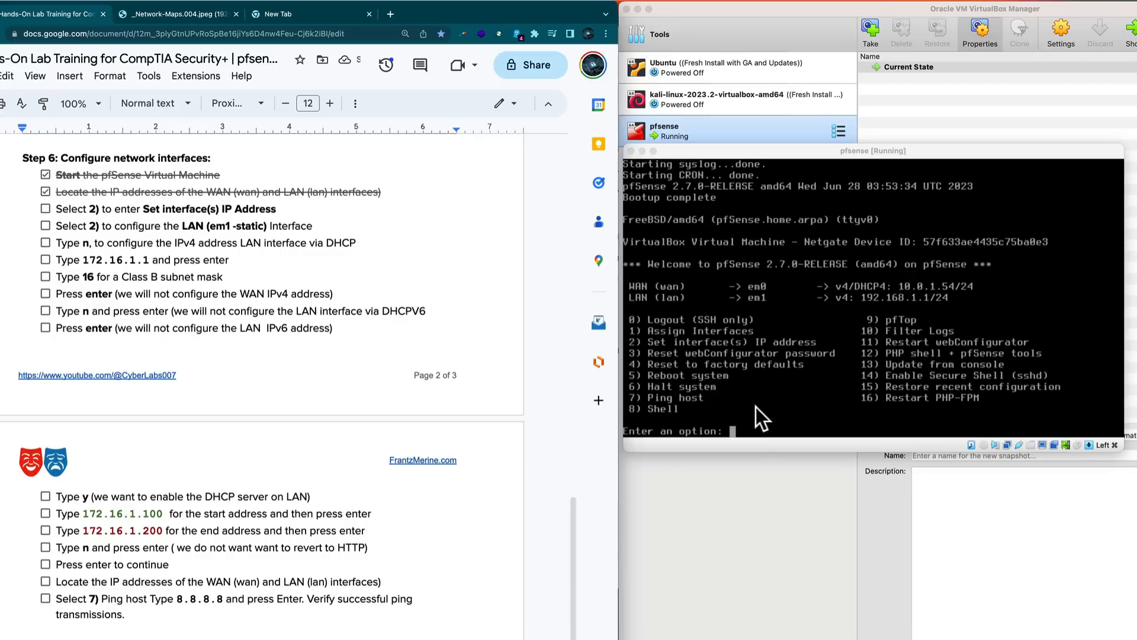
- Start Set interface(s) IP address in the pfSense console for interface 2, LAN (em1), and decline IPv4 configuration via DHCP
{"action": "left_click", "coordinate": [754, 428]}
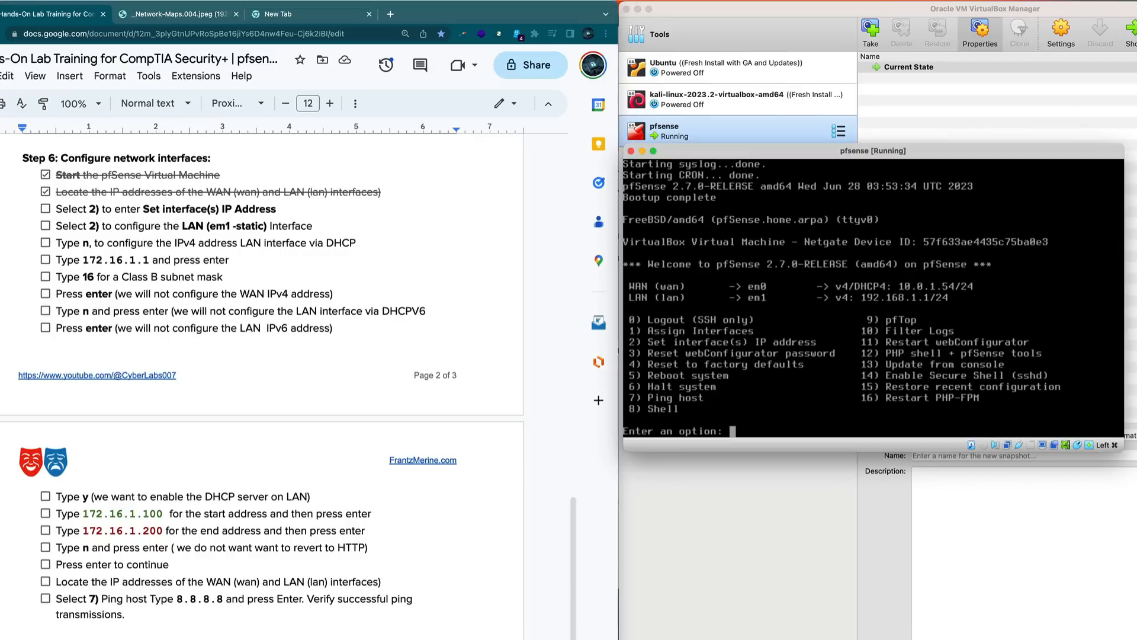
{"action": "type", "text": "2"}
{"action": "key", "text": "Return"}
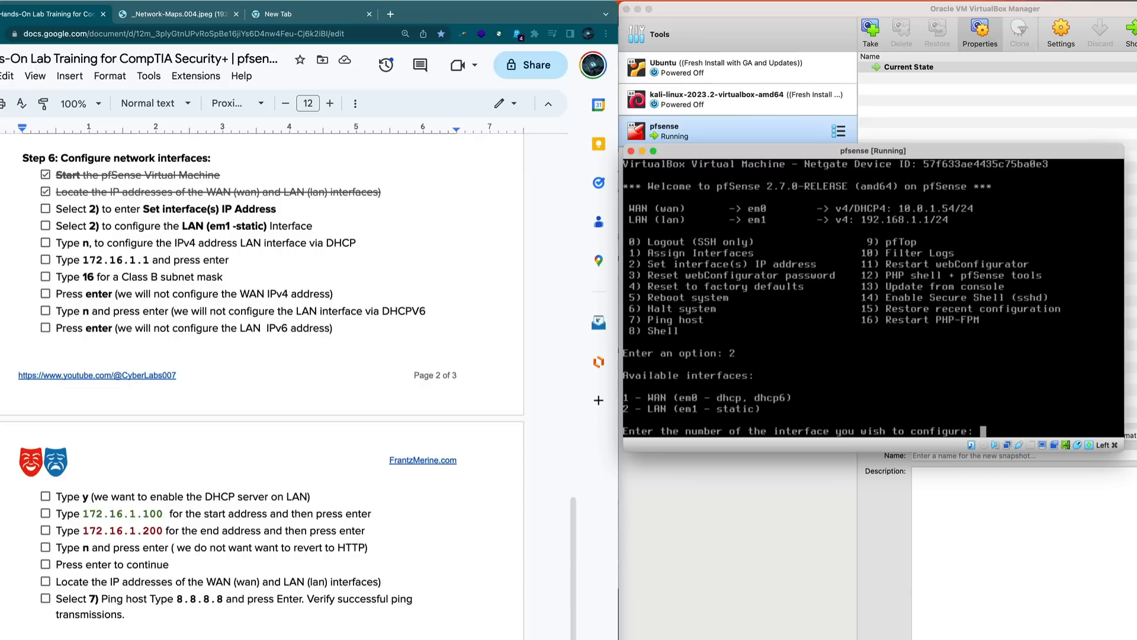
{"action": "type", "text": "2"}
{"action": "key", "text": "Return"}
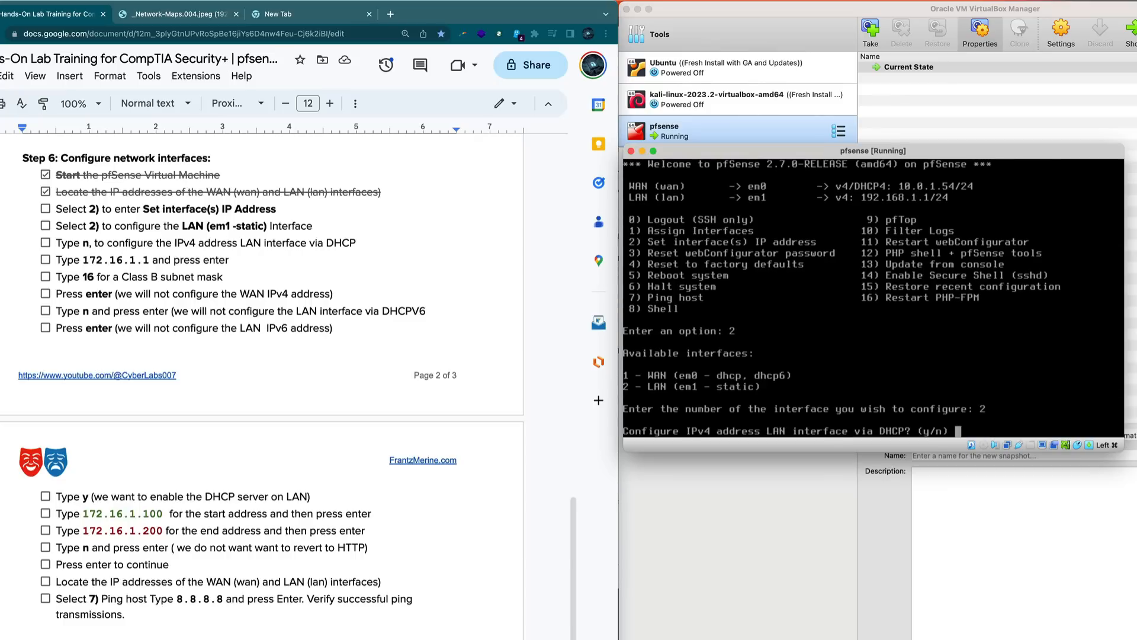
{"action": "type", "text": "n"}
{"action": "key", "text": "Return"}
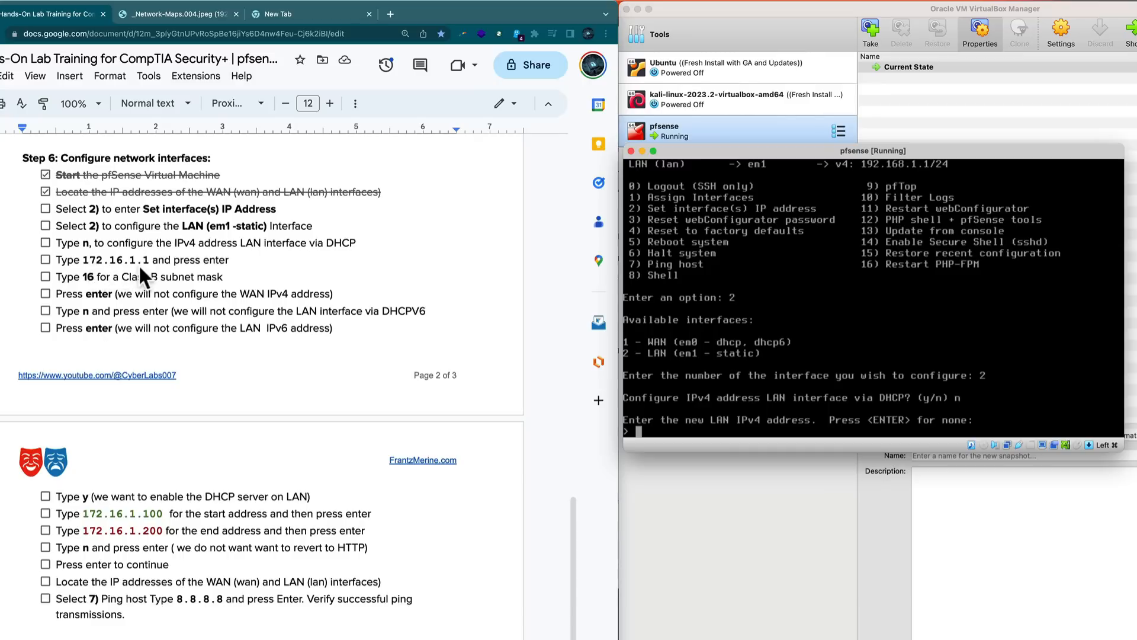
- Set the LAN IPv4 address to 172.16.1.1 with a subnet bit count of 16
{"action": "left_click", "coordinate": [670, 434]}
{"action": "type", "text": "172.16.1.1"}
{"action": "key", "text": "Return"}
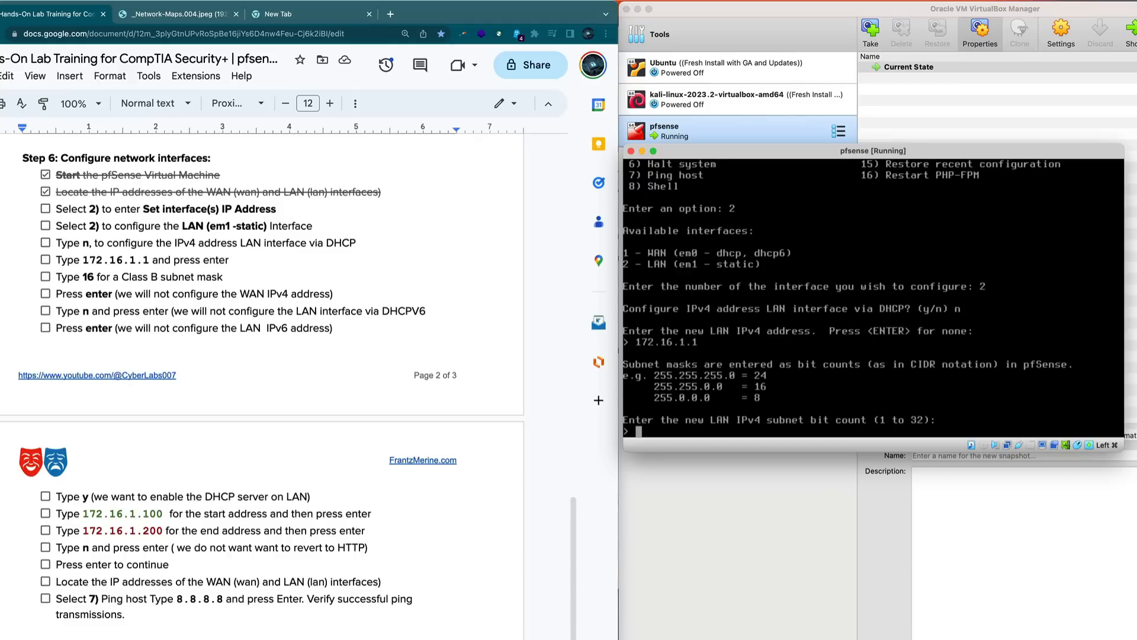
{"action": "type", "text": "16"}
{"action": "key", "text": "Return"}
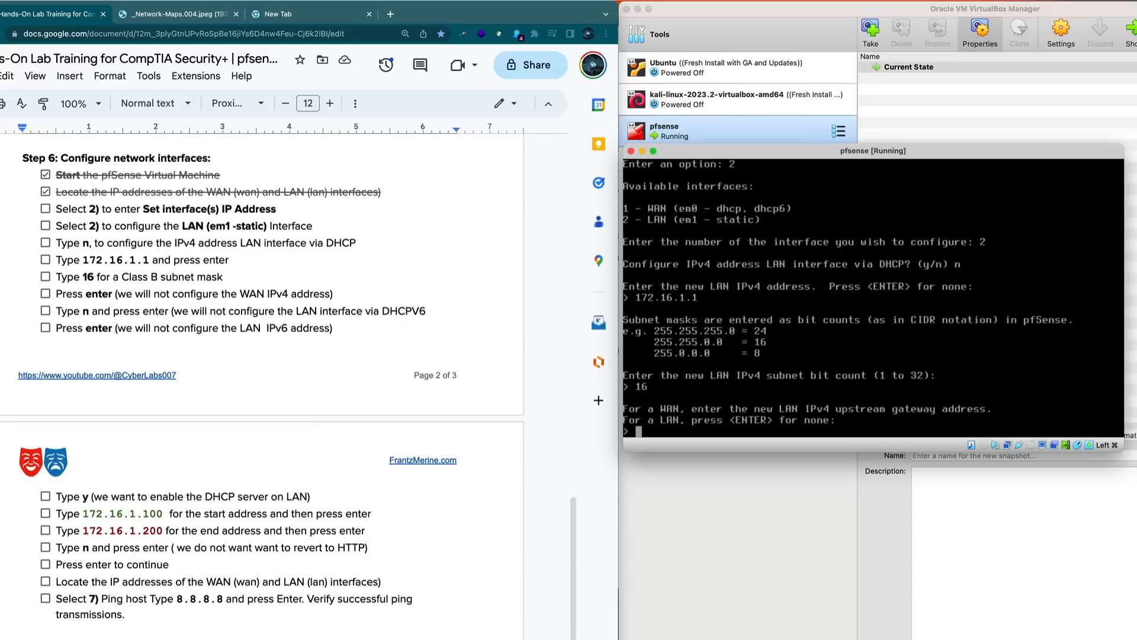
- Tick off the Step 6 items from Set interface(s) IP Address through the Class B subnet mask, and review the network map
{"action": "left_click", "coordinate": [44, 206]}
{"action": "left_click", "coordinate": [45, 208]}
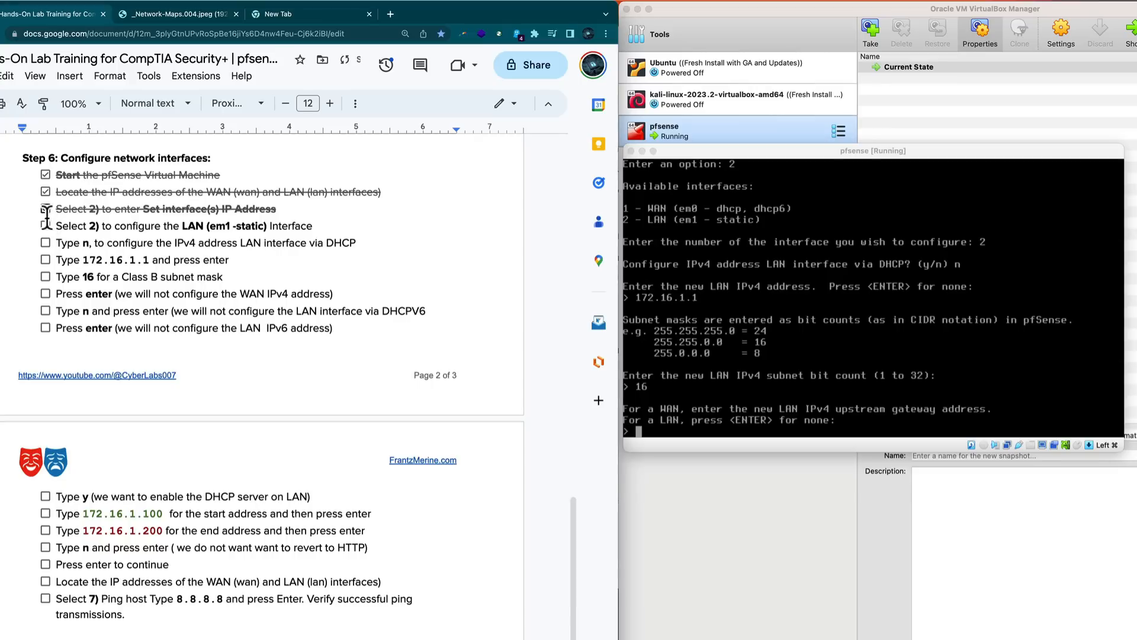
{"action": "left_click", "coordinate": [45, 227]}
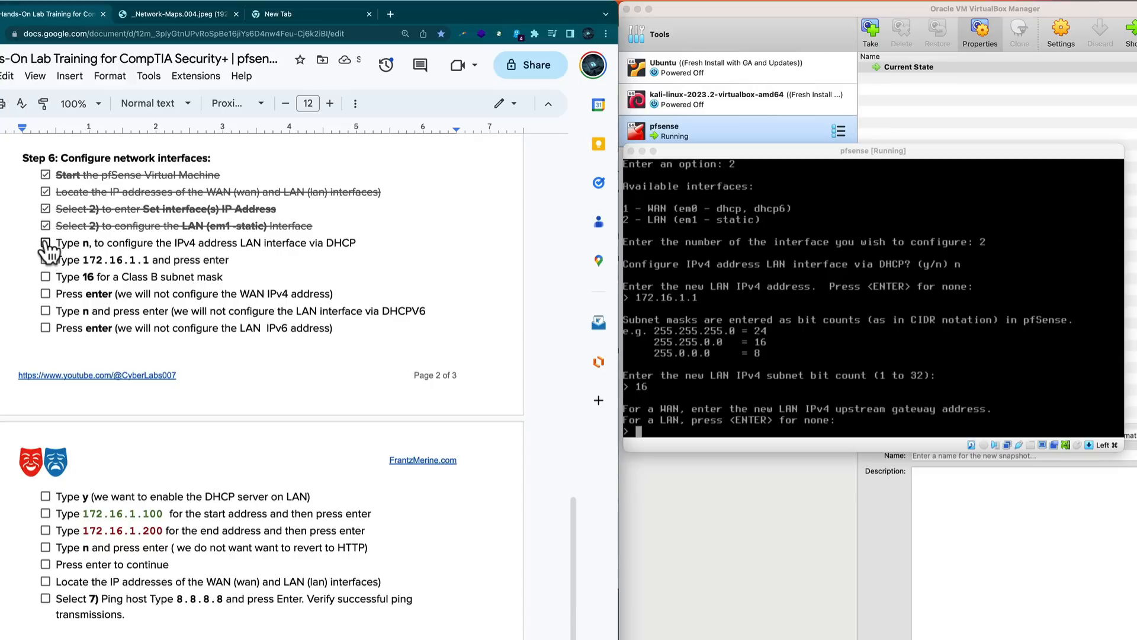
{"action": "left_click", "coordinate": [46, 243]}
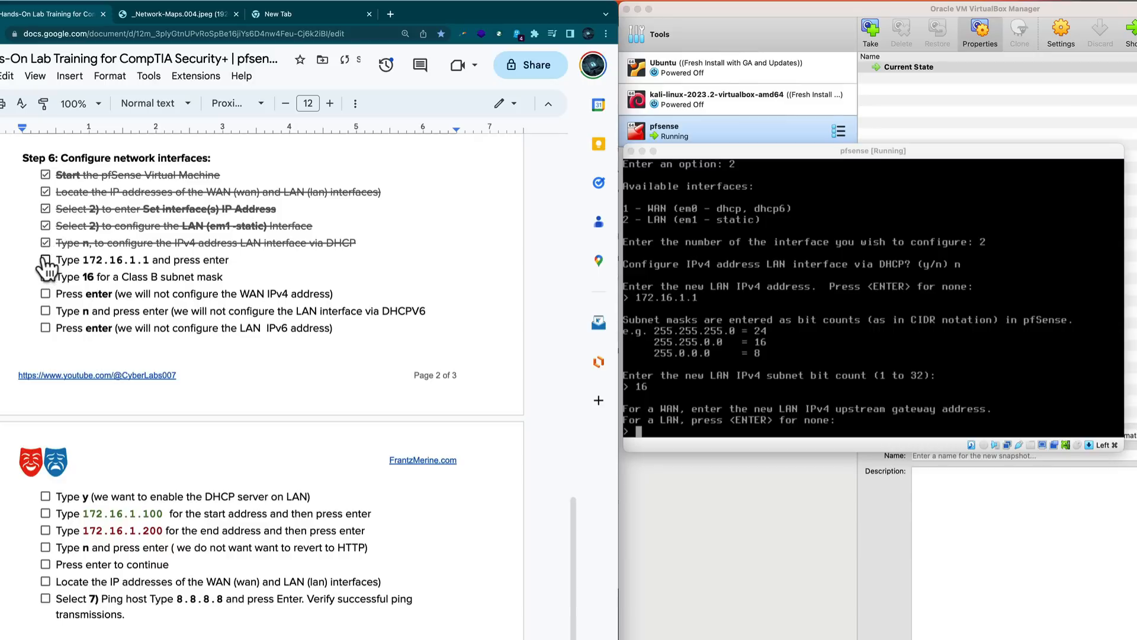
{"action": "left_click", "coordinate": [45, 260]}
{"action": "left_click", "coordinate": [46, 276]}
{"action": "left_click", "coordinate": [162, 17]}
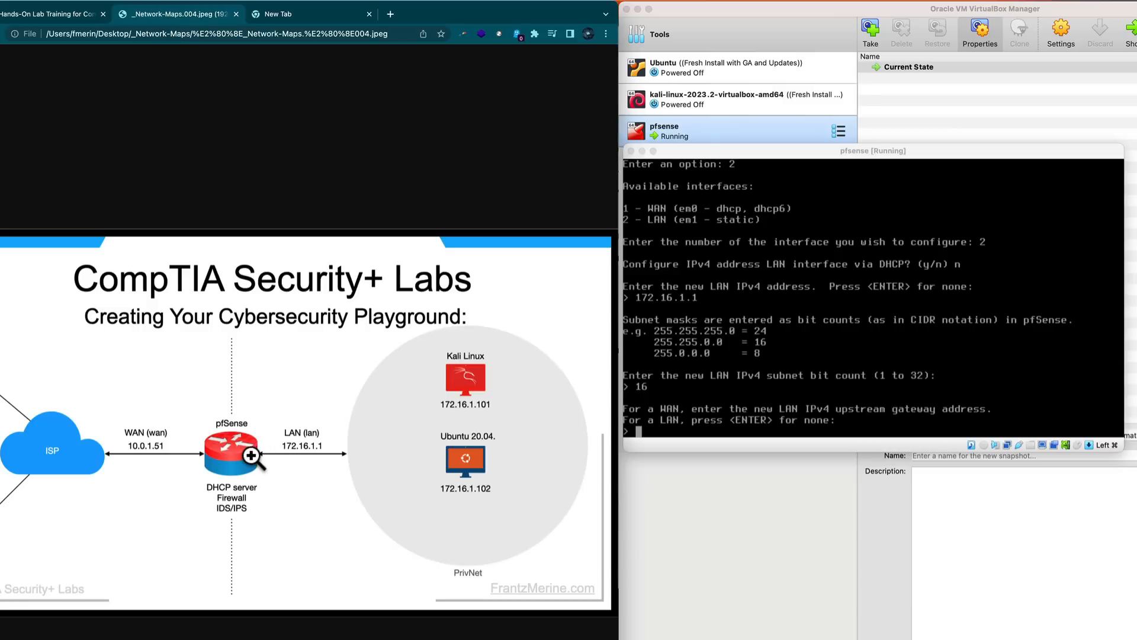
{"action": "left_click", "coordinate": [58, 16]}
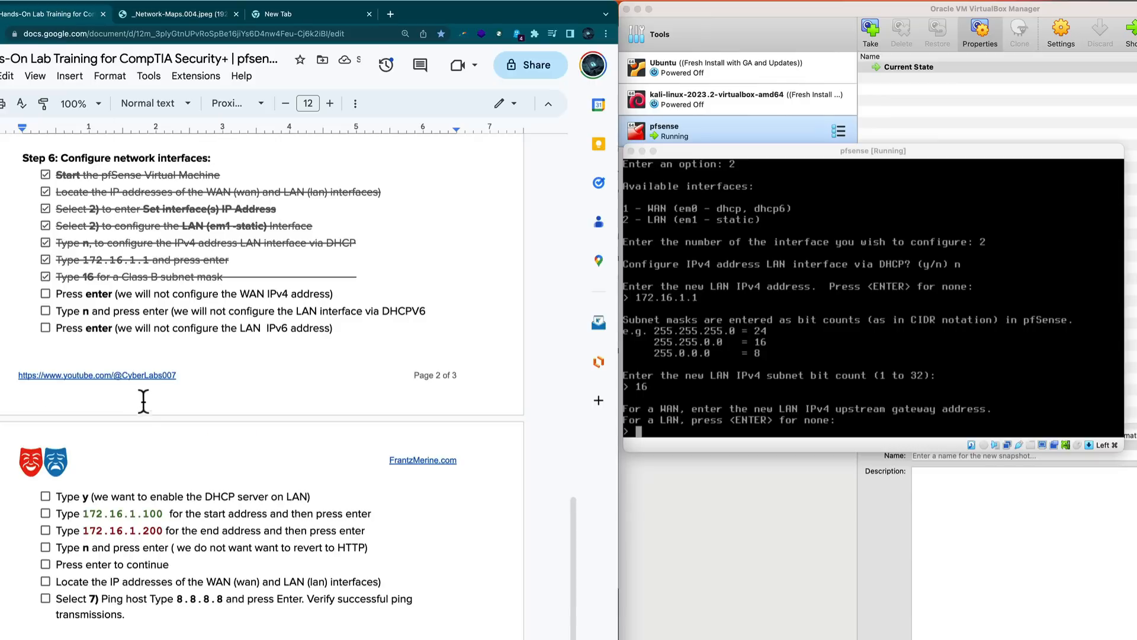
- Leave the LAN upstream gateway empty, decline IPv6 configuration via DHCP6, and leave the LAN IPv6 address blank
{"action": "left_click", "coordinate": [689, 426]}
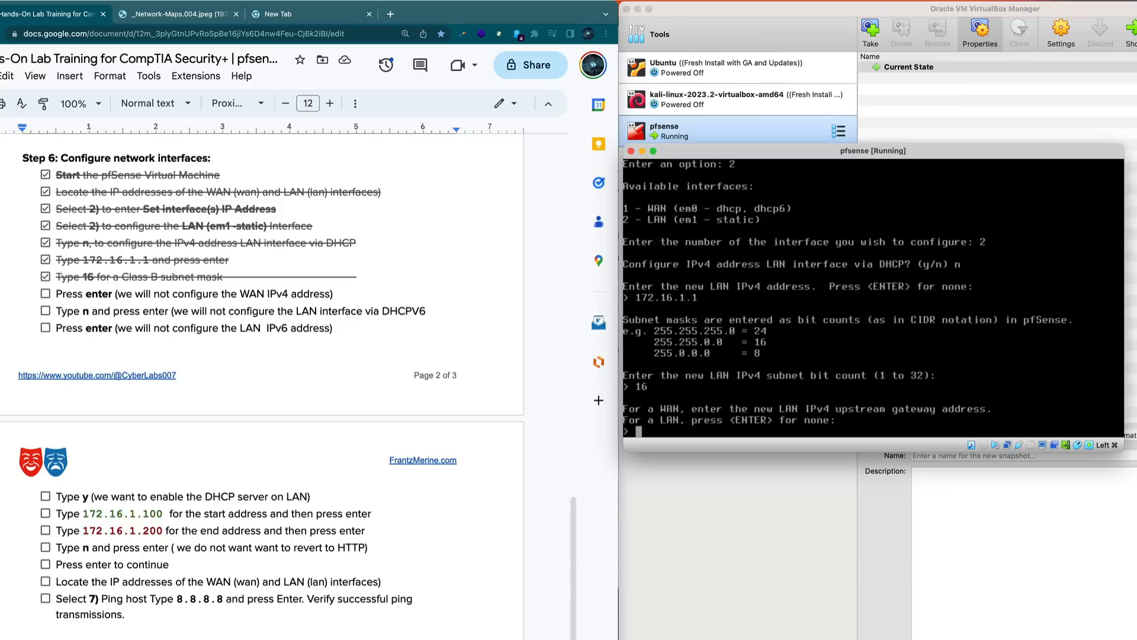
{"action": "key", "text": "Return"}
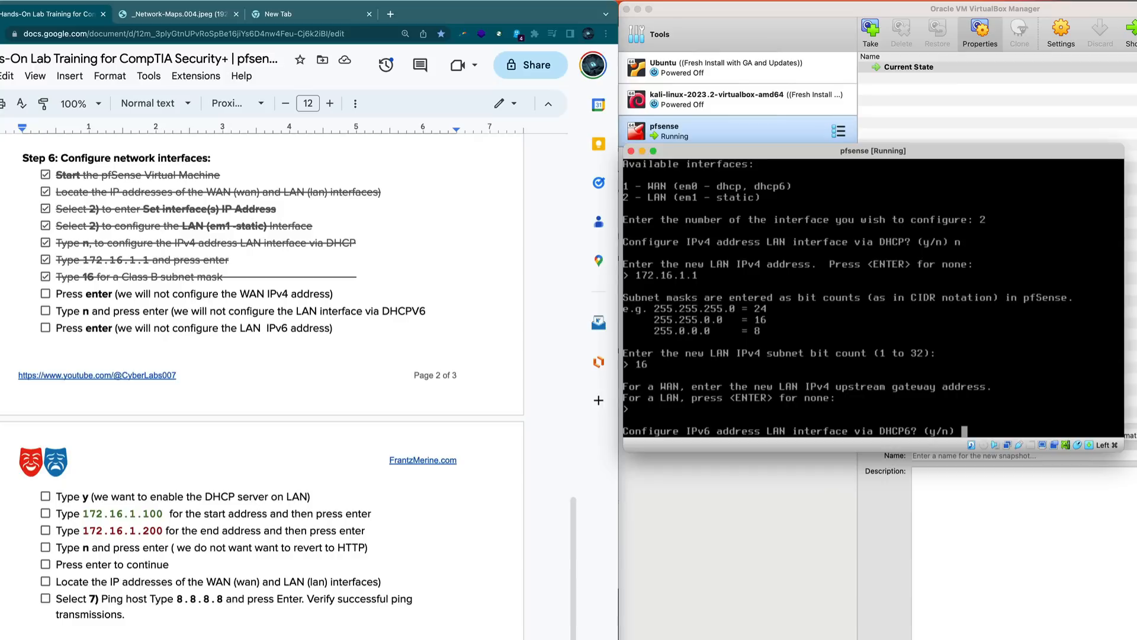
{"action": "type", "text": "n"}
{"action": "key", "text": "Return"}
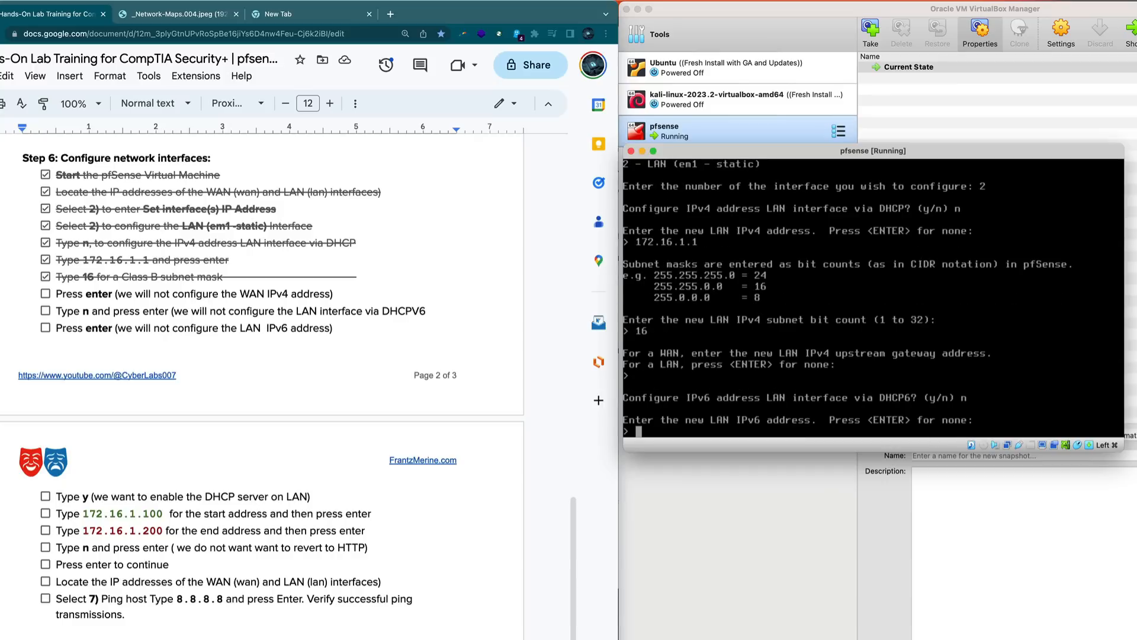
{"action": "key", "text": "Return"}
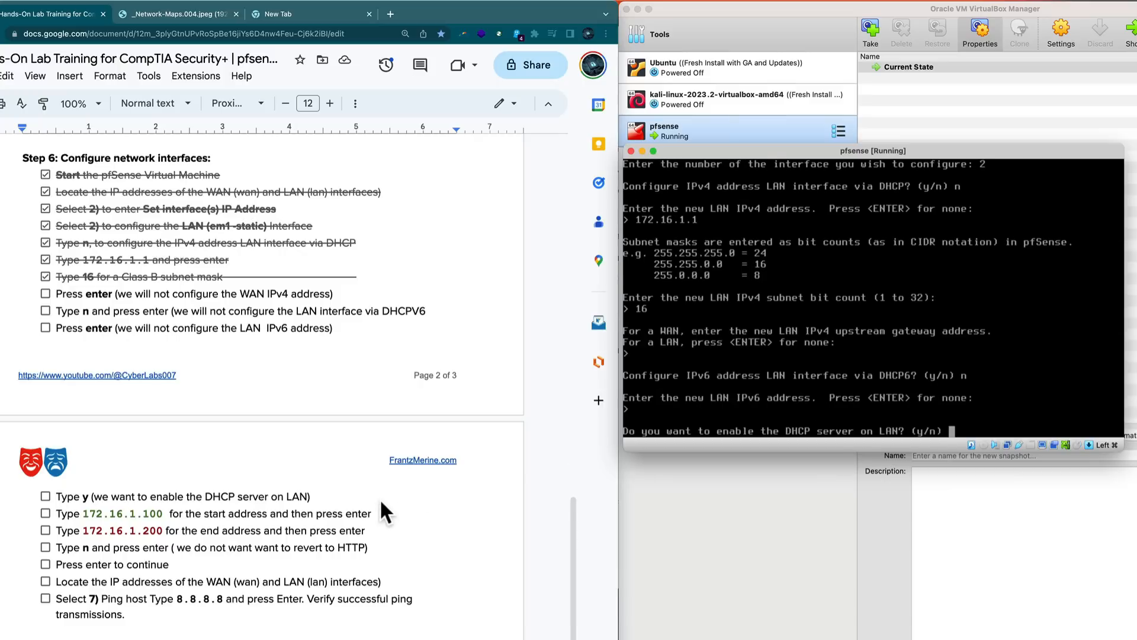
- Enable the LAN DHCP server with client range 172.16.1.100 to 172.16.1.200 and decline reverting the webConfigurator to HTTP
{"action": "scroll", "coordinate": [379, 499], "scroll_direction": "down", "scroll_amount": 5}
{"action": "scroll", "coordinate": [382, 493], "scroll_direction": "down", "scroll_amount": 2}
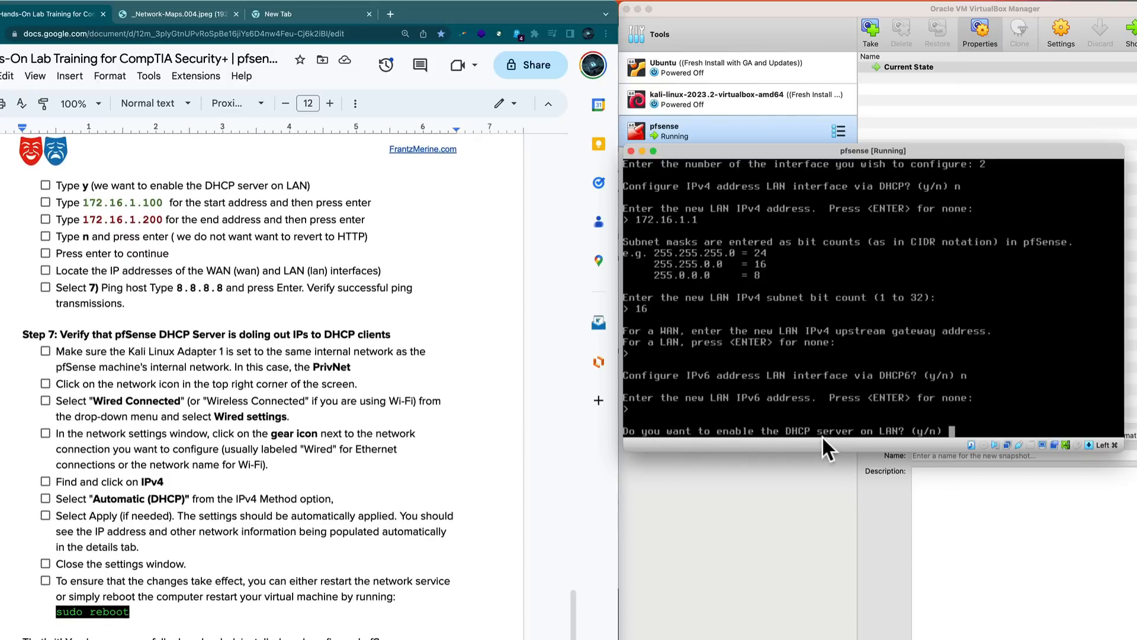
{"action": "left_click", "coordinate": [947, 432]}
{"action": "type", "text": "y"}
{"action": "key", "text": "Return"}
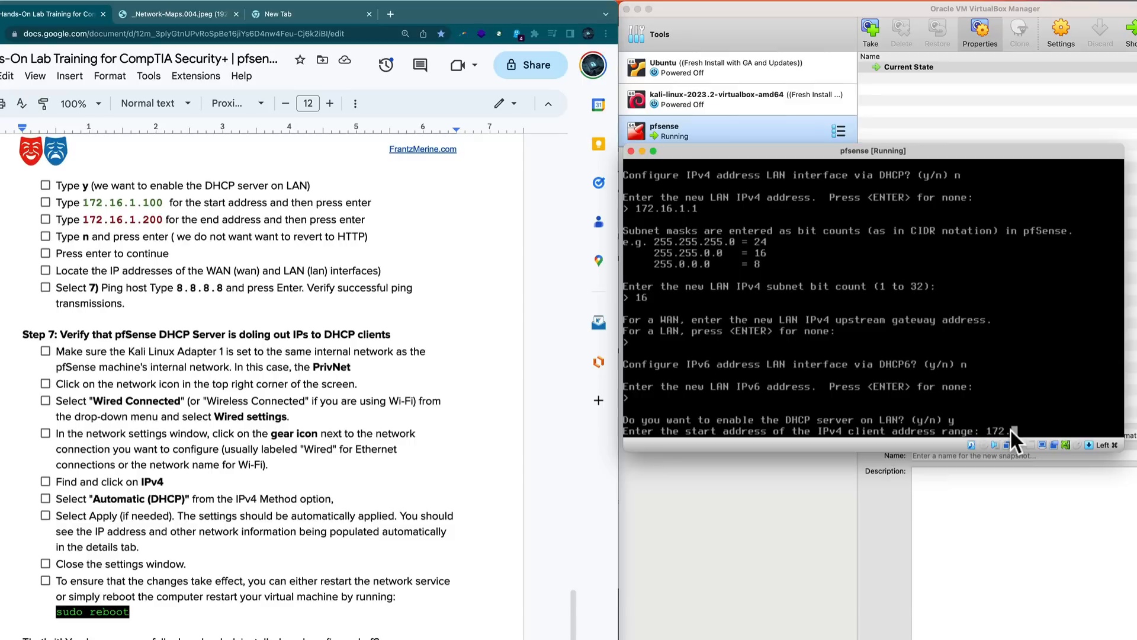
{"action": "type", "text": ".100"}
{"action": "key", "text": "Return"}
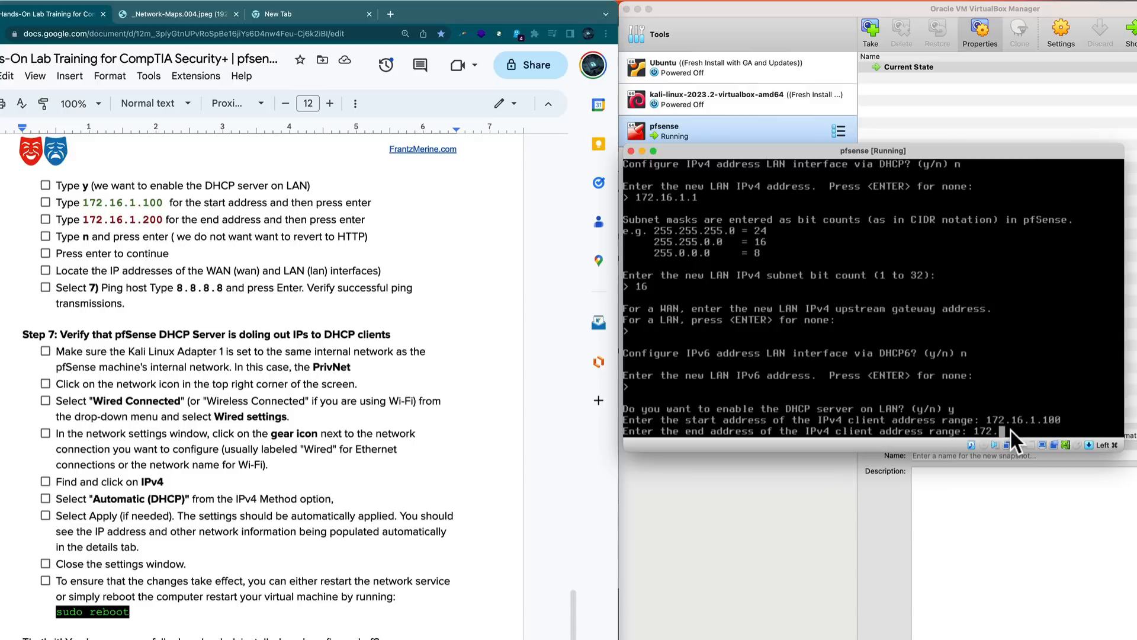
{"action": "type", "text": "172.16.1.200"}
{"action": "key", "text": "Return"}
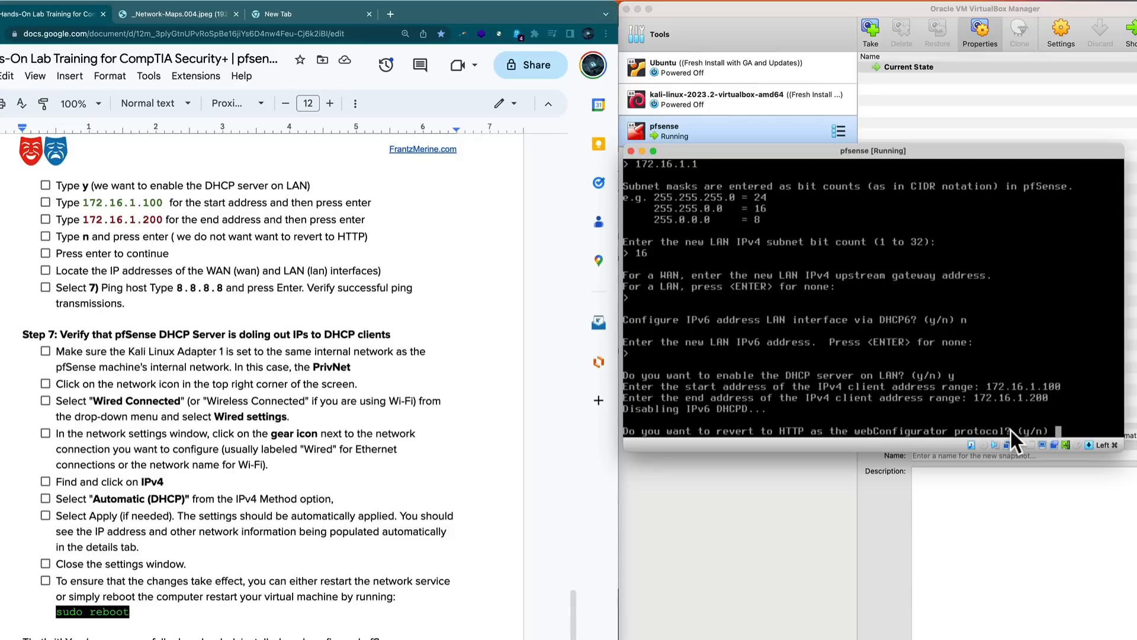
{"action": "type", "text": "n"}
{"action": "key", "text": "Return"}
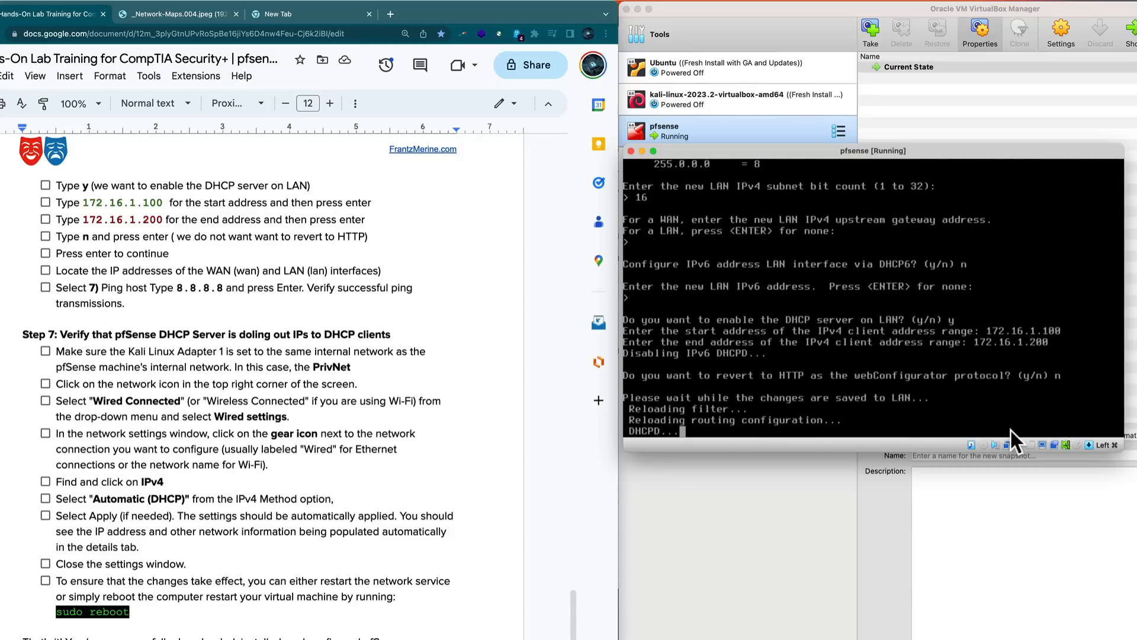
- Tick off the Step 6 items from enabling the LAN DHCP server through pressing enter to continue
{"action": "left_click", "coordinate": [45, 185]}
{"action": "left_click", "coordinate": [45, 185]}
{"action": "left_click", "coordinate": [45, 202]}
{"action": "left_click", "coordinate": [46, 219]}
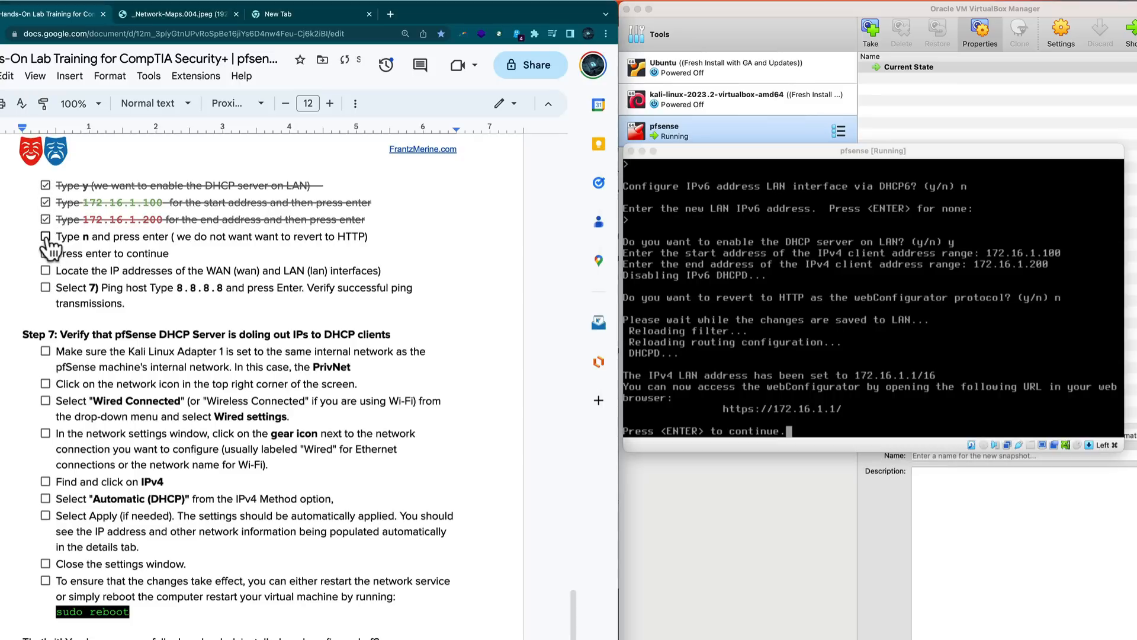
{"action": "left_click", "coordinate": [45, 237]}
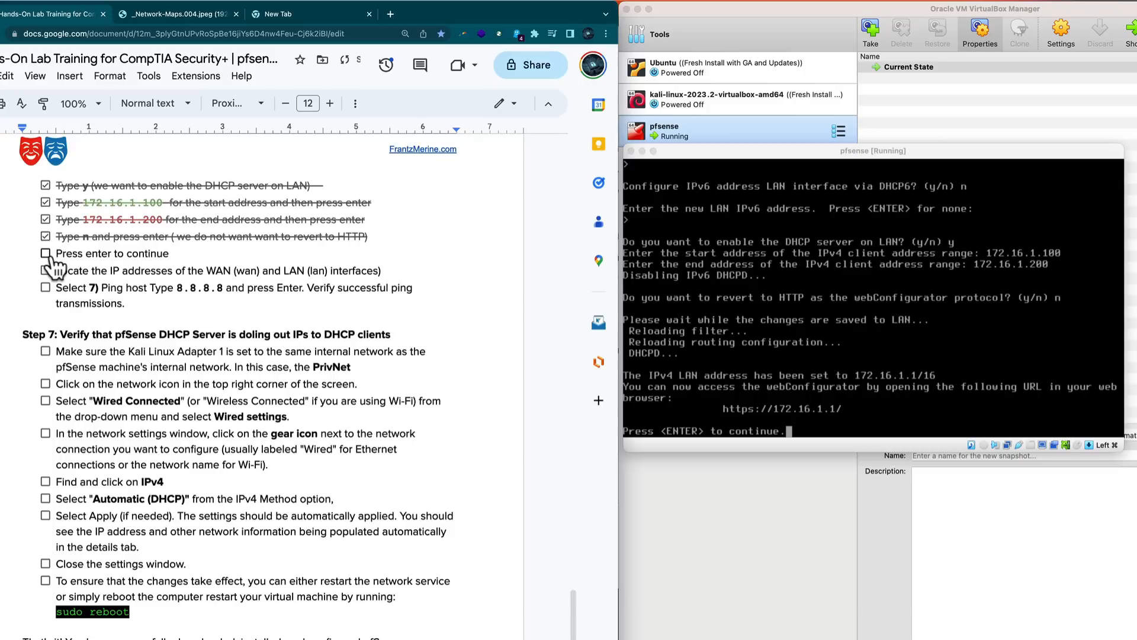
{"action": "left_click", "coordinate": [46, 253]}
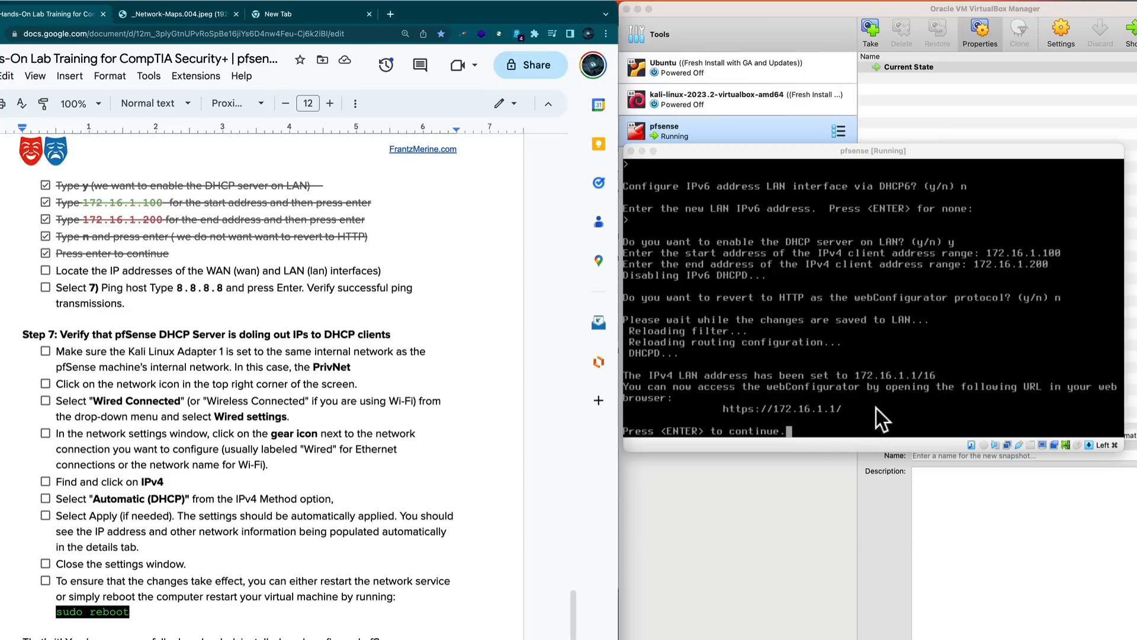
- Return pfSense to its main menu, tick off locating the WAN and LAN IP addresses, and compare them with the network map
{"action": "left_click", "coordinate": [801, 429]}
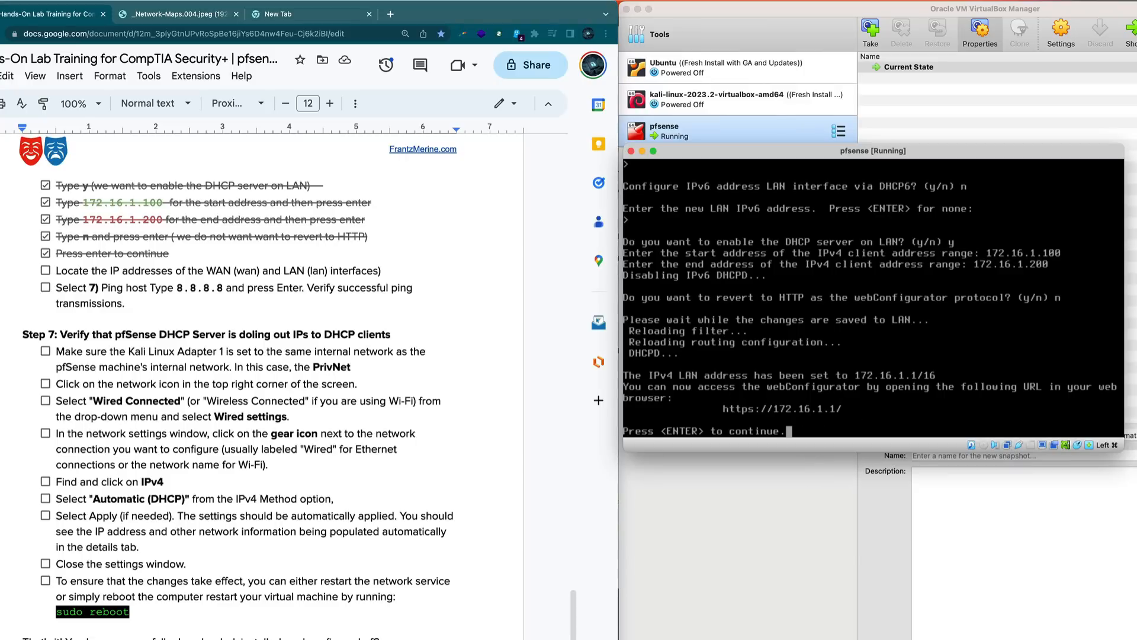
{"action": "key", "text": "Return"}
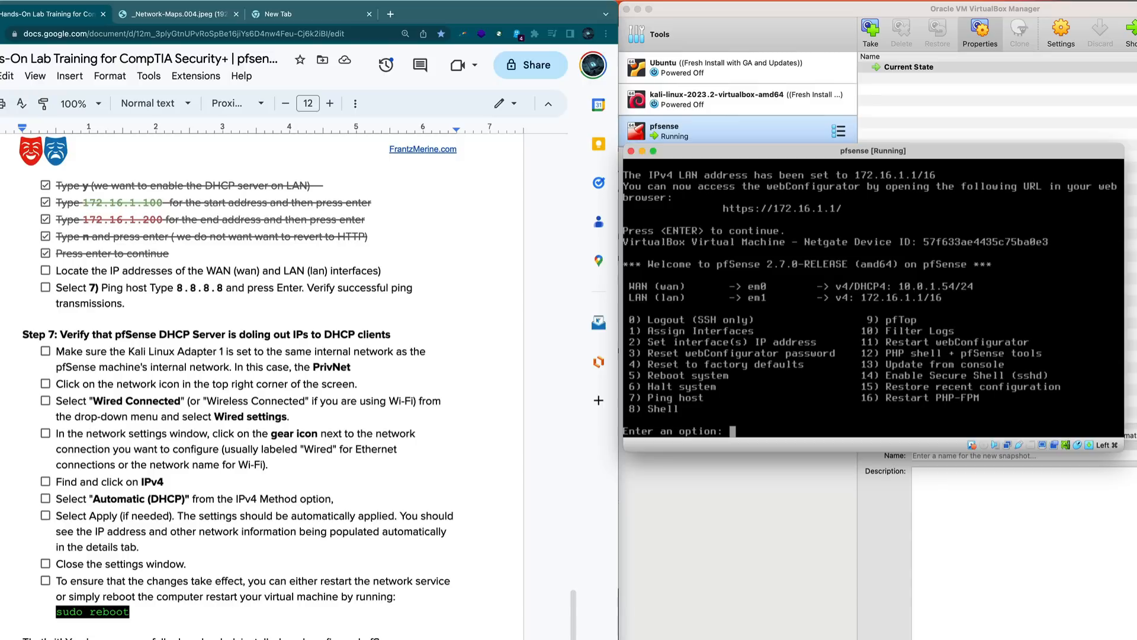
{"action": "key", "text": "super"}
{"action": "left_click", "coordinate": [43, 273]}
{"action": "left_click", "coordinate": [45, 271]}
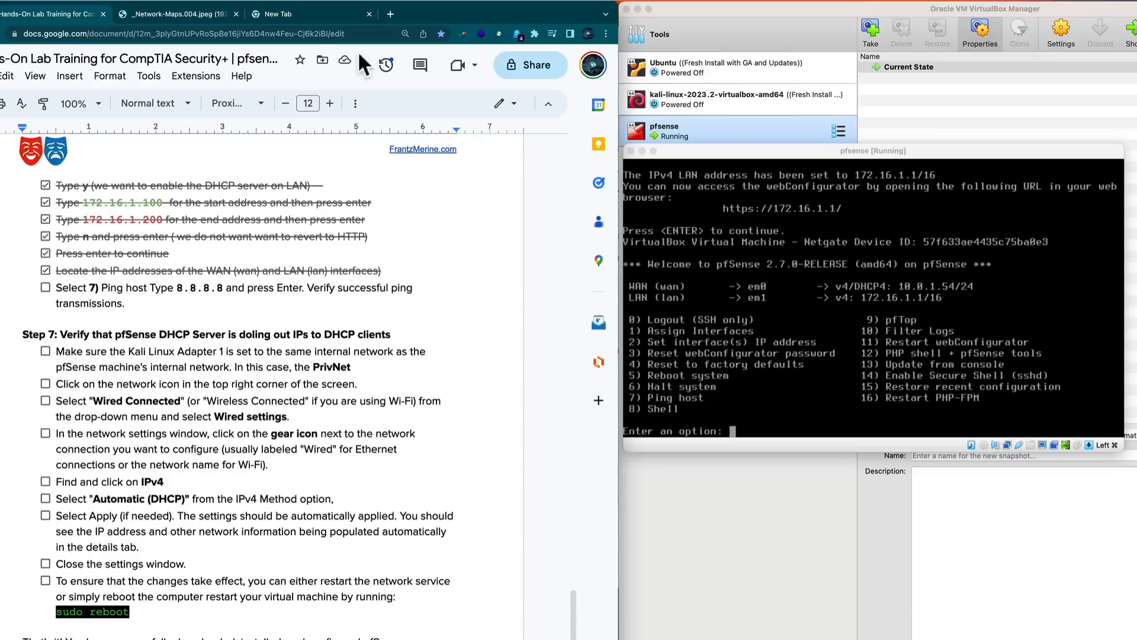
{"action": "left_click", "coordinate": [191, 15]}
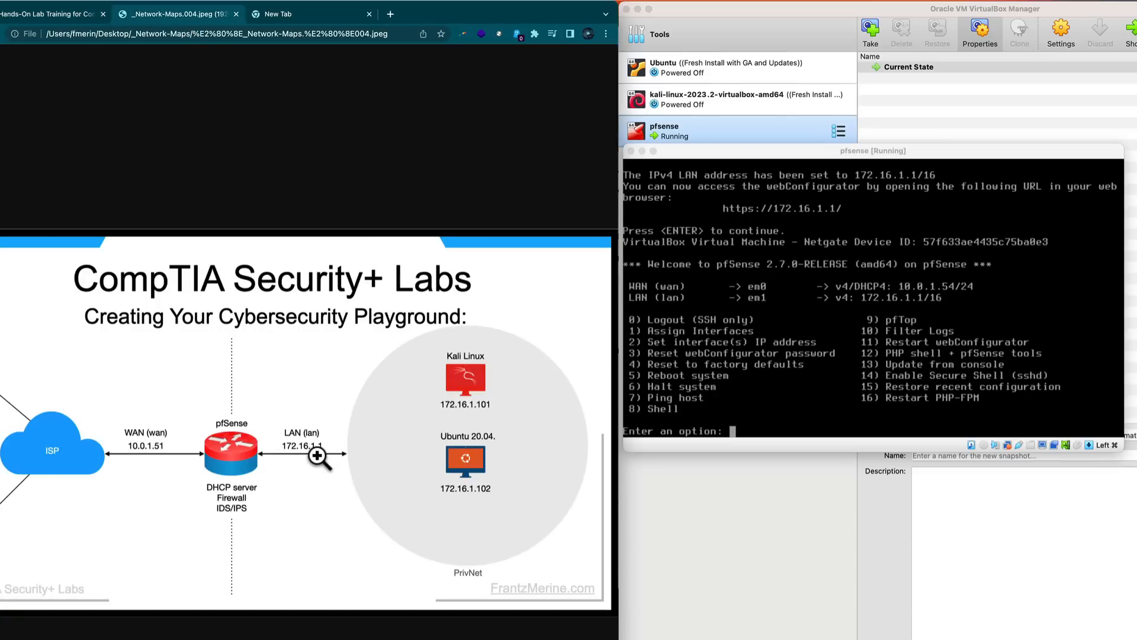
{"action": "left_click", "coordinate": [62, 13]}
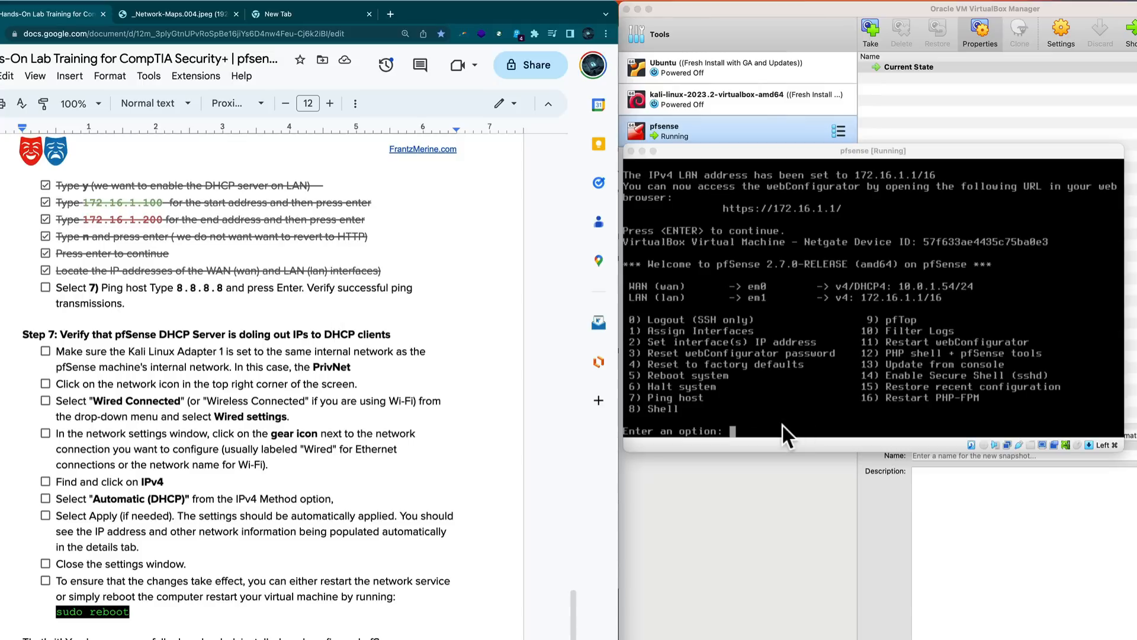
- Ping host 8.8.8.8 from the pfSense console with option 7 and tick off the ping item in the checklist
{"action": "left_click", "coordinate": [762, 426]}
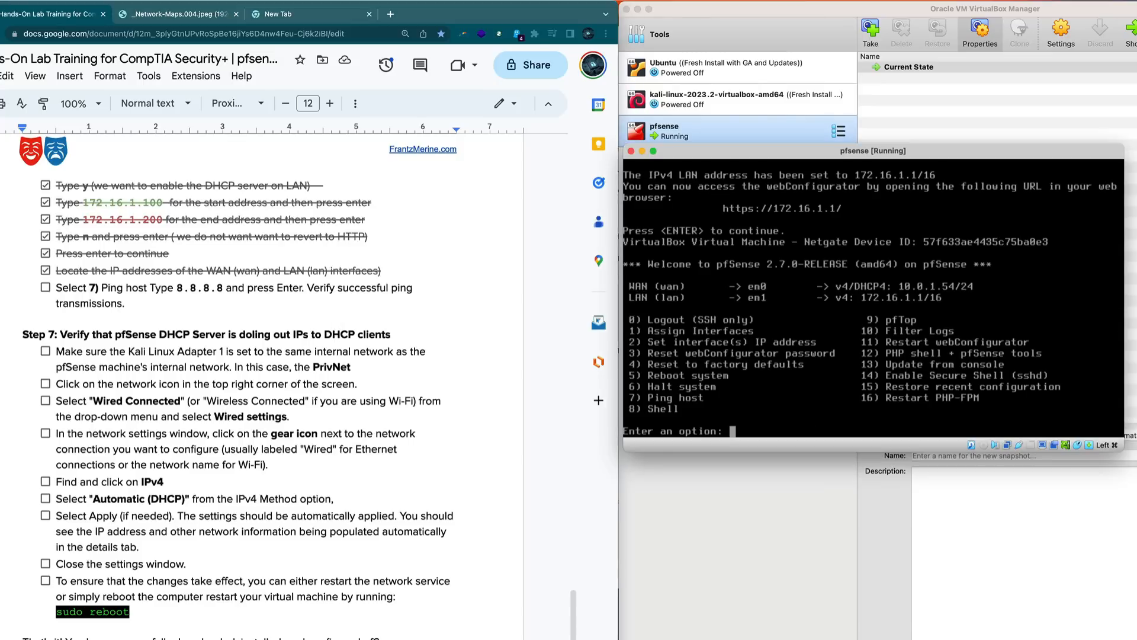
{"action": "type", "text": "7"}
{"action": "key", "text": "Return"}
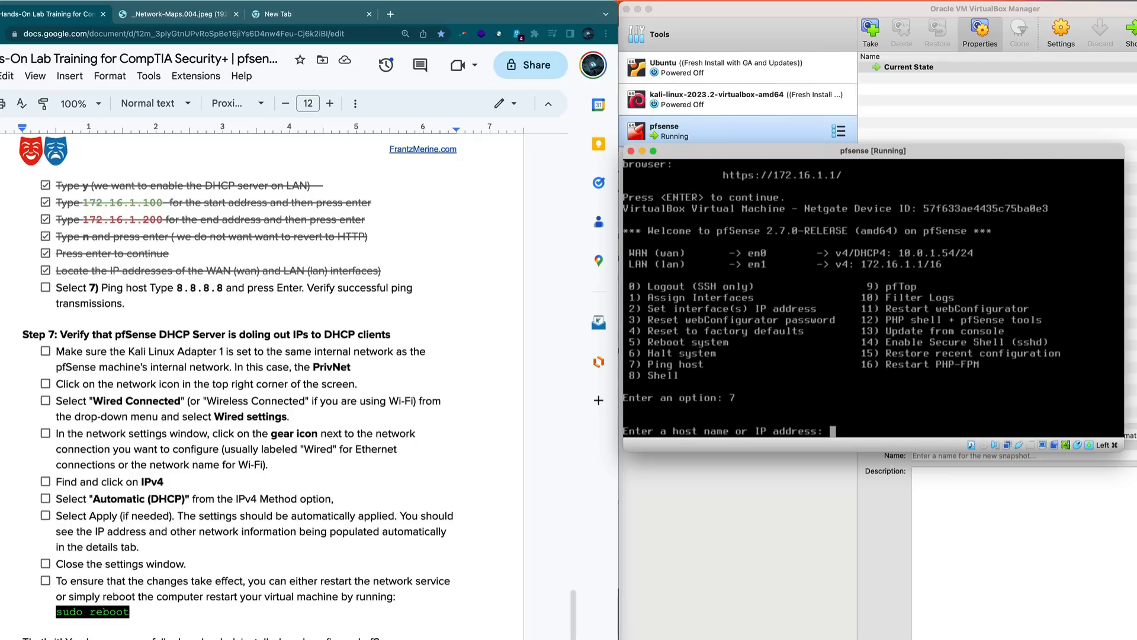
{"action": "type", "text": "8.8.8.8"}
{"action": "key", "text": "Return"}
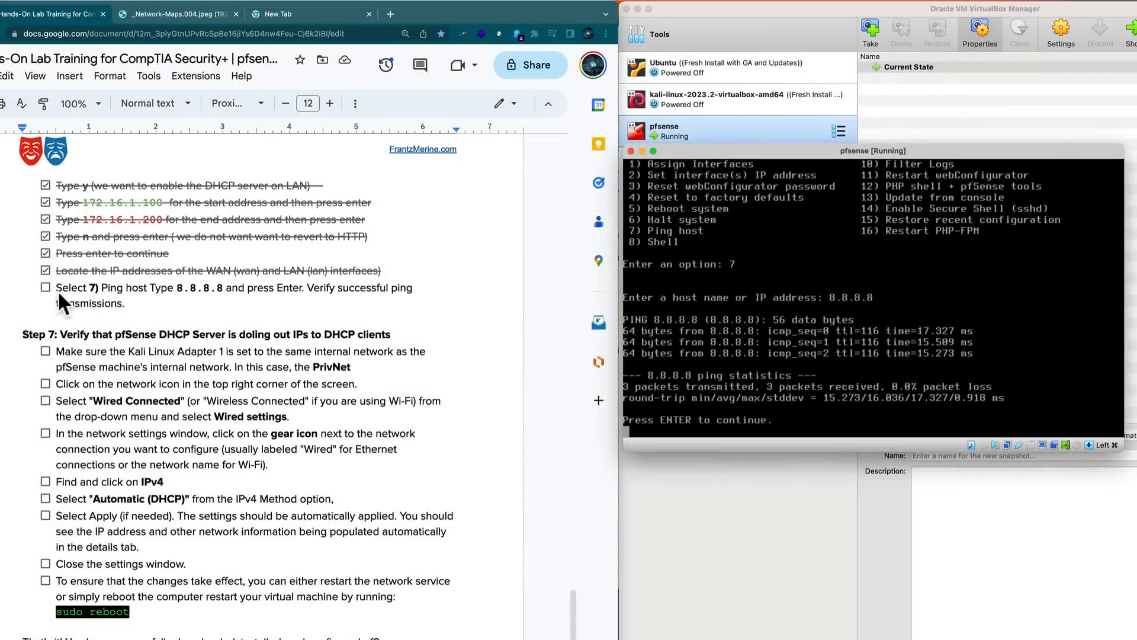
{"action": "left_click", "coordinate": [45, 287]}
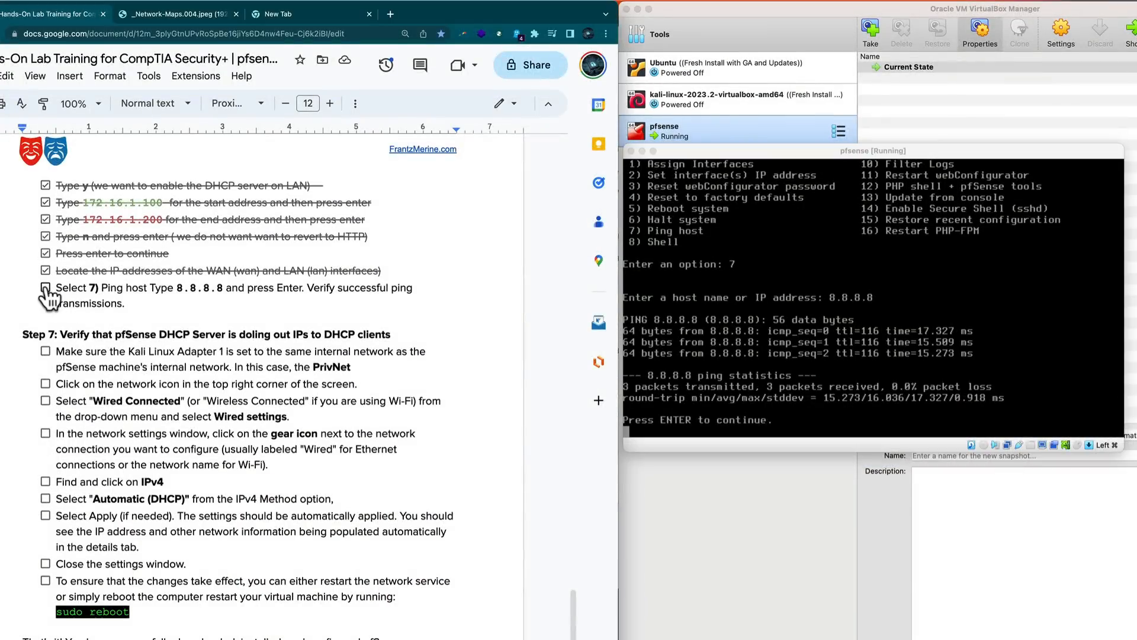
{"action": "left_click", "coordinate": [45, 287]}
- Minimize the pfSense console and attach Adapter 1 of the Kali Linux VM to the internal network PrivNet, checking its advanced options
{"action": "scroll", "coordinate": [391, 468], "scroll_direction": "down", "scroll_amount": 2}
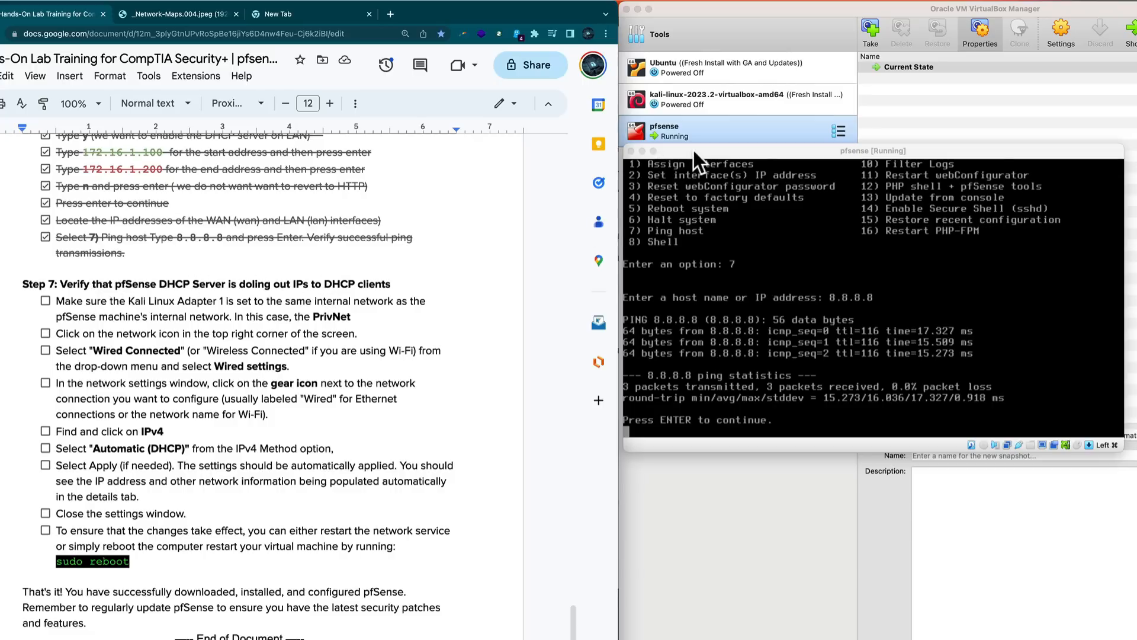
{"action": "left_click_drag", "start_coordinate": [694, 150], "coordinate": [708, 150]}
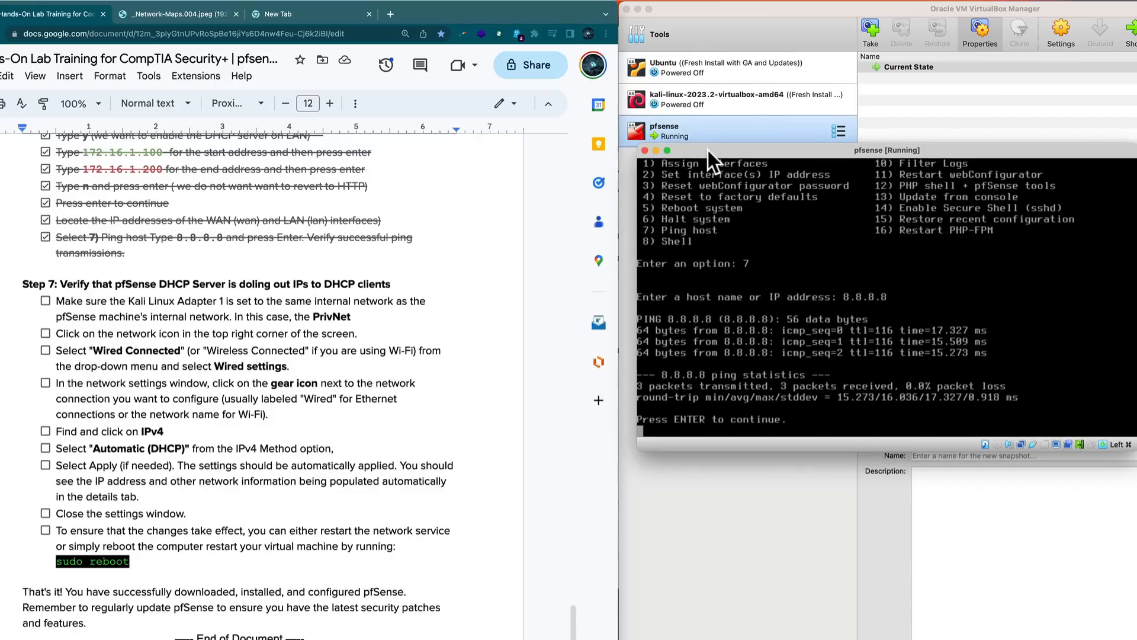
{"action": "left_click", "coordinate": [656, 151]}
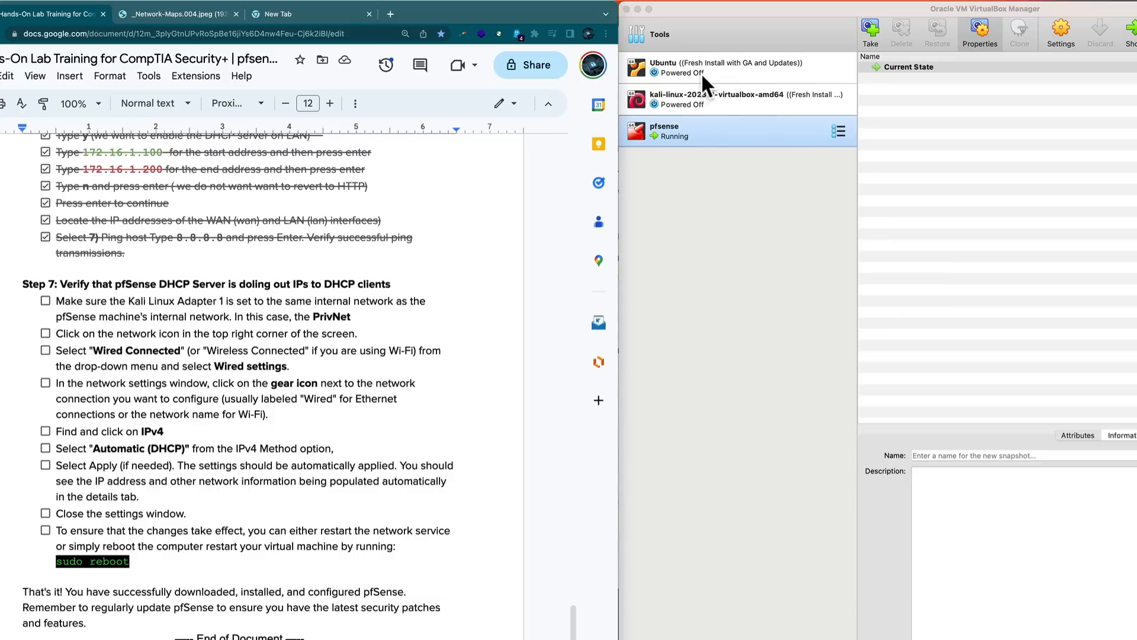
{"action": "left_click", "coordinate": [701, 95]}
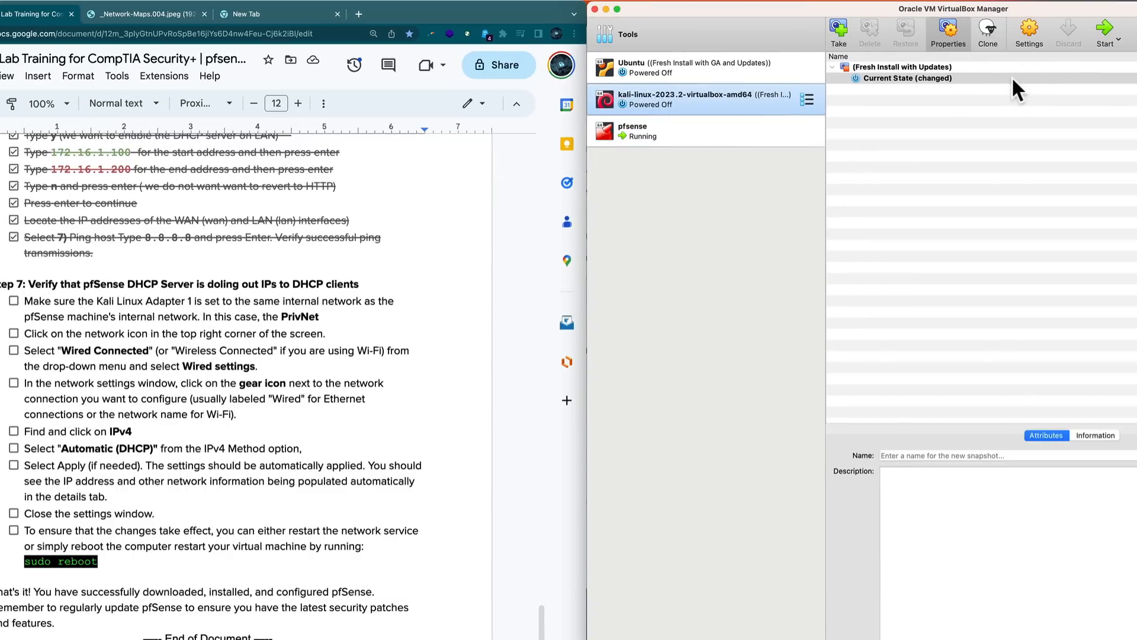
{"action": "left_click", "coordinate": [1026, 27]}
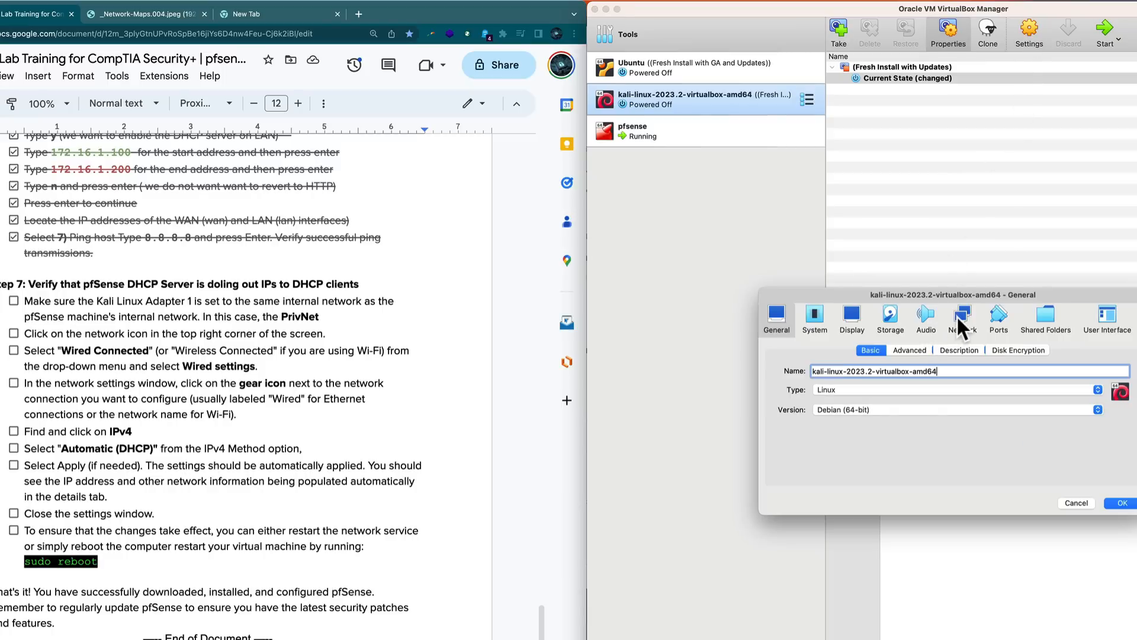
{"action": "left_click", "coordinate": [959, 314]}
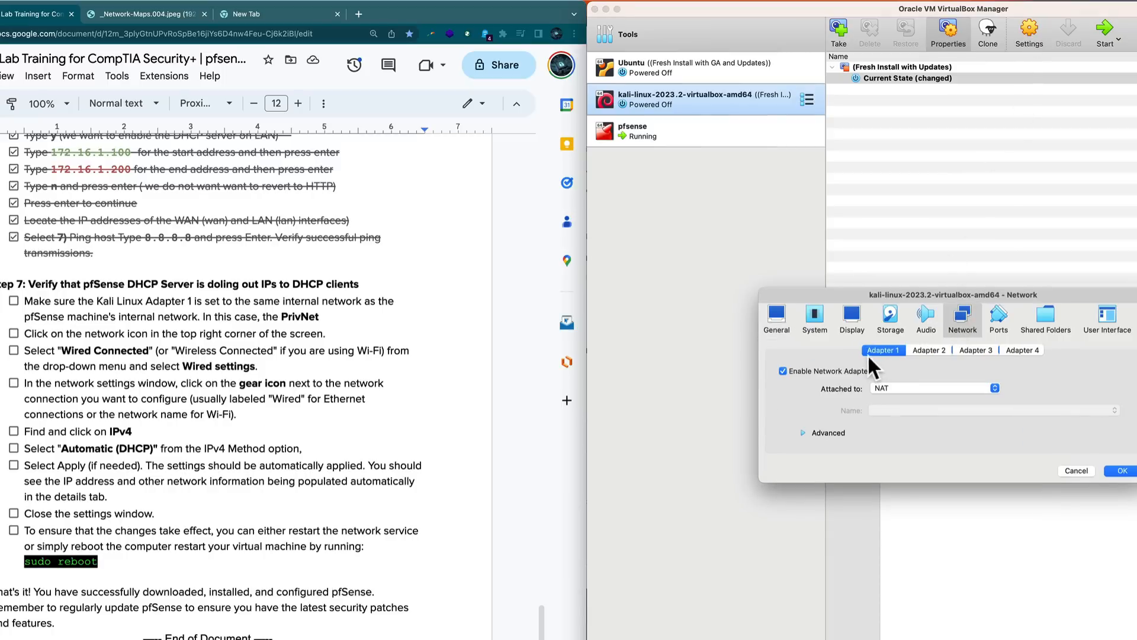
{"action": "left_click", "coordinate": [888, 388]}
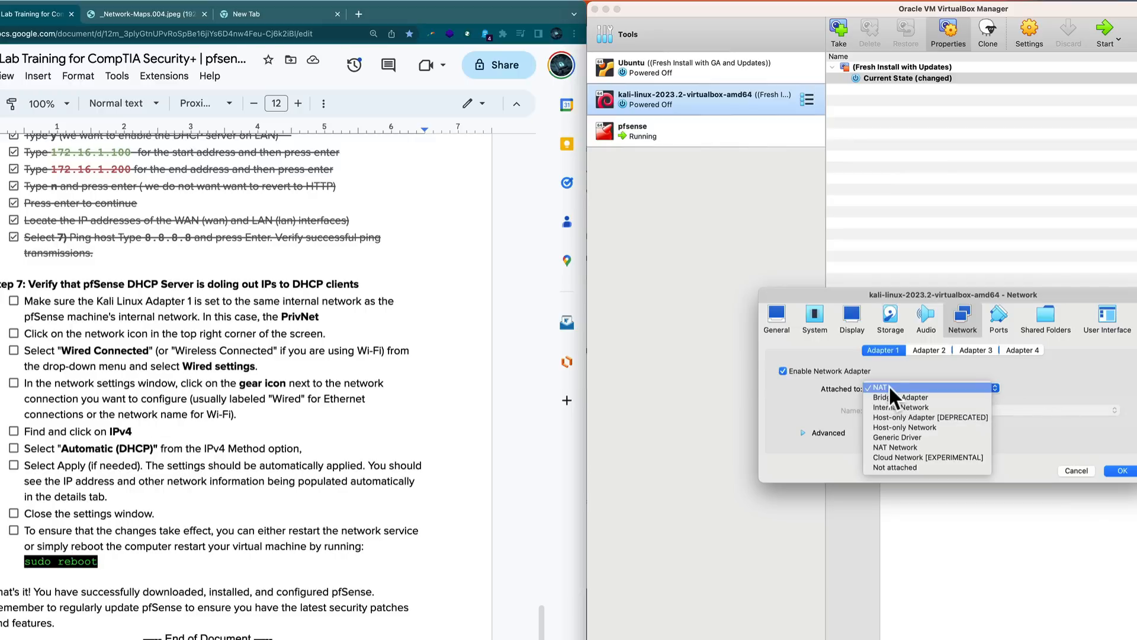
{"action": "left_click", "coordinate": [901, 406]}
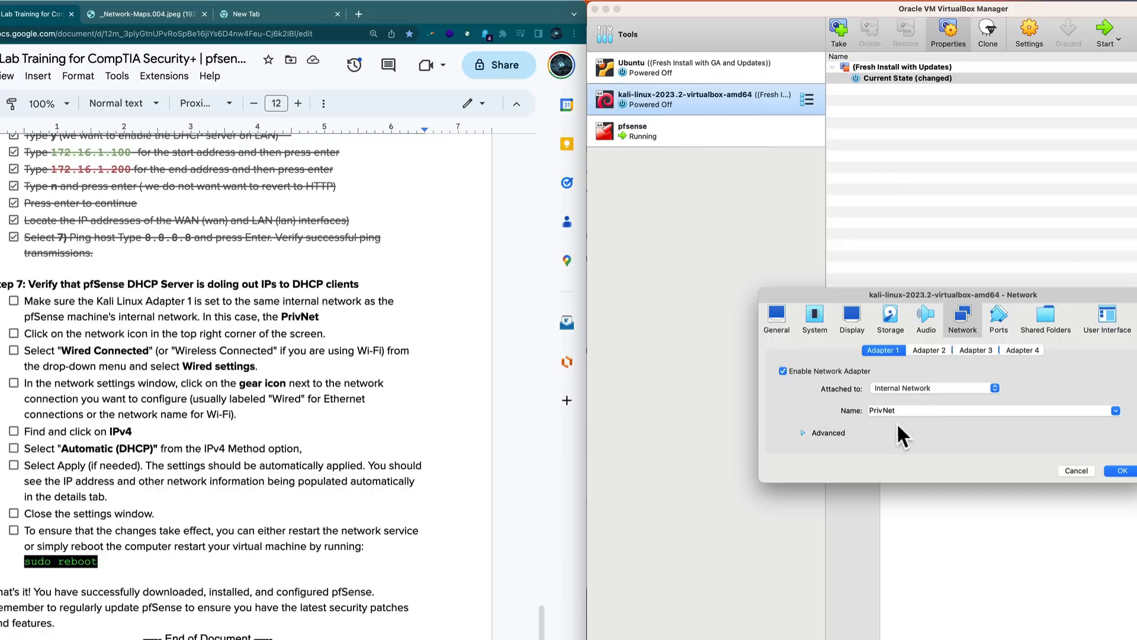
{"action": "left_click", "coordinate": [802, 433]}
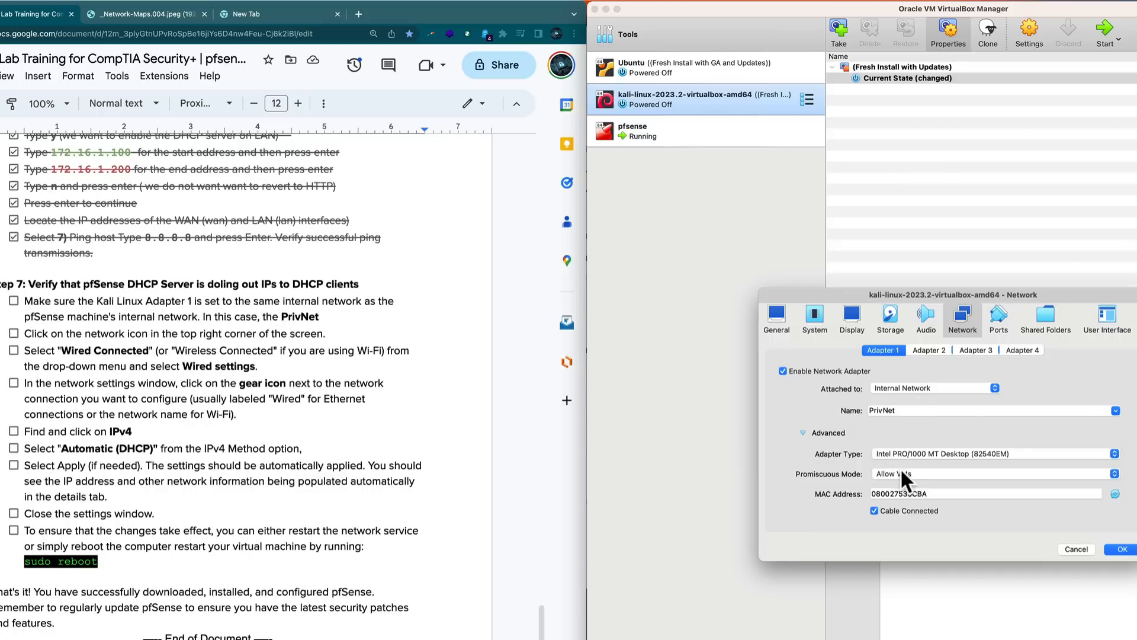
{"action": "left_click", "coordinate": [1121, 549]}
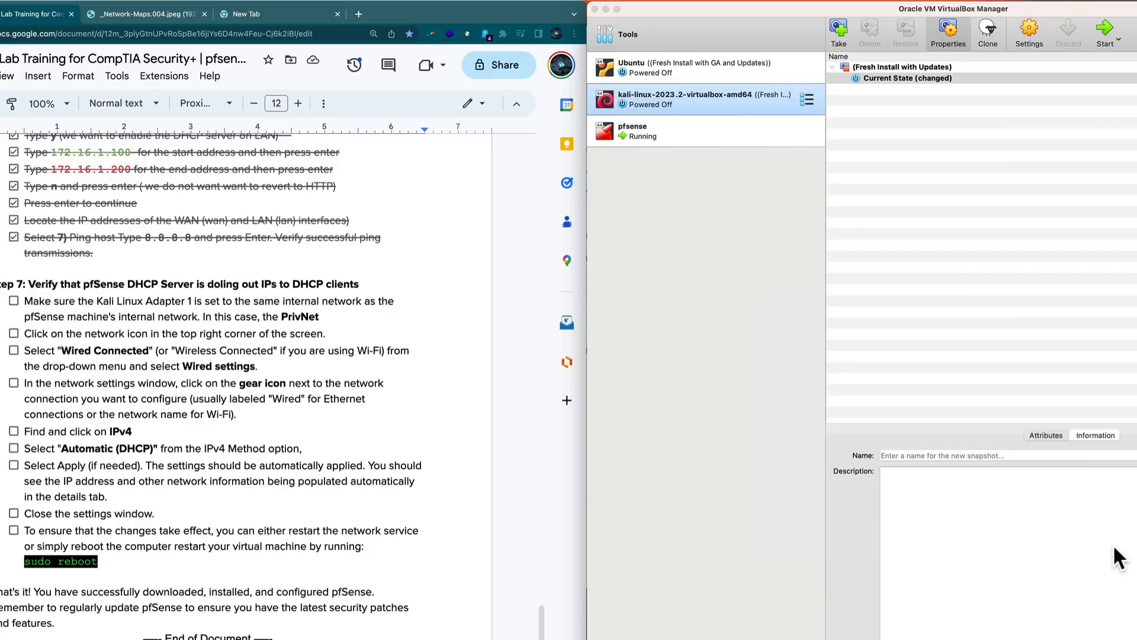
- Start the Kali Linux VM, review the network map during boot, and move the VM window clear of the machine list
{"action": "left_click", "coordinate": [1106, 33]}
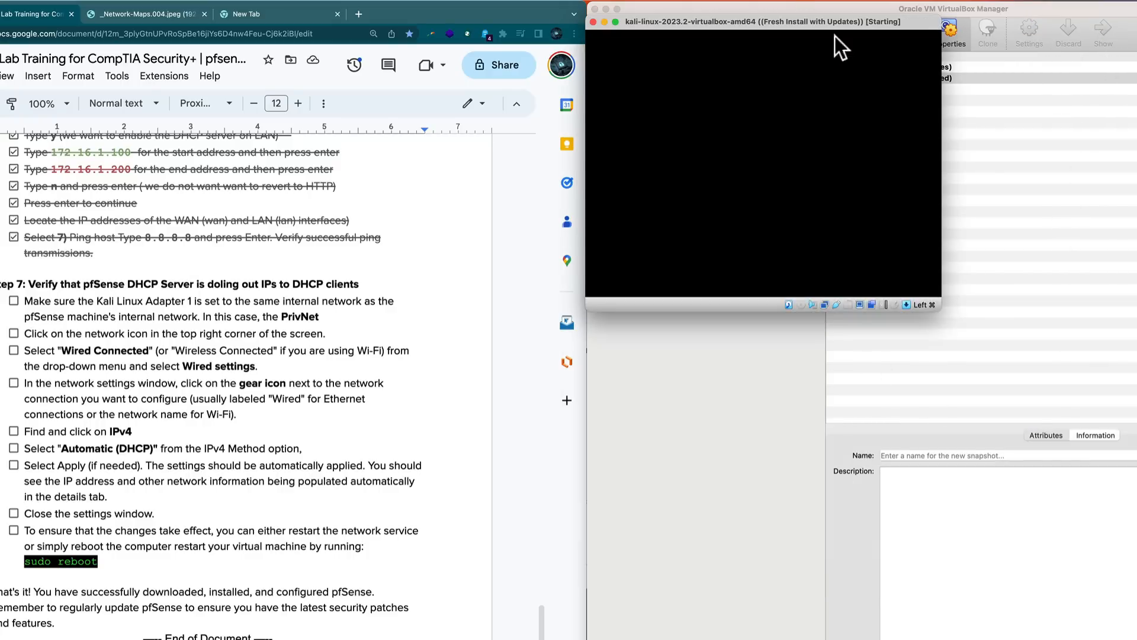
{"action": "mouse_move", "coordinate": [787, 26]}
{"action": "left_mouse_down"}
{"action": "mouse_move", "coordinate": [823, 12]}
{"action": "mouse_move", "coordinate": [792, 12]}
{"action": "left_mouse_up"}
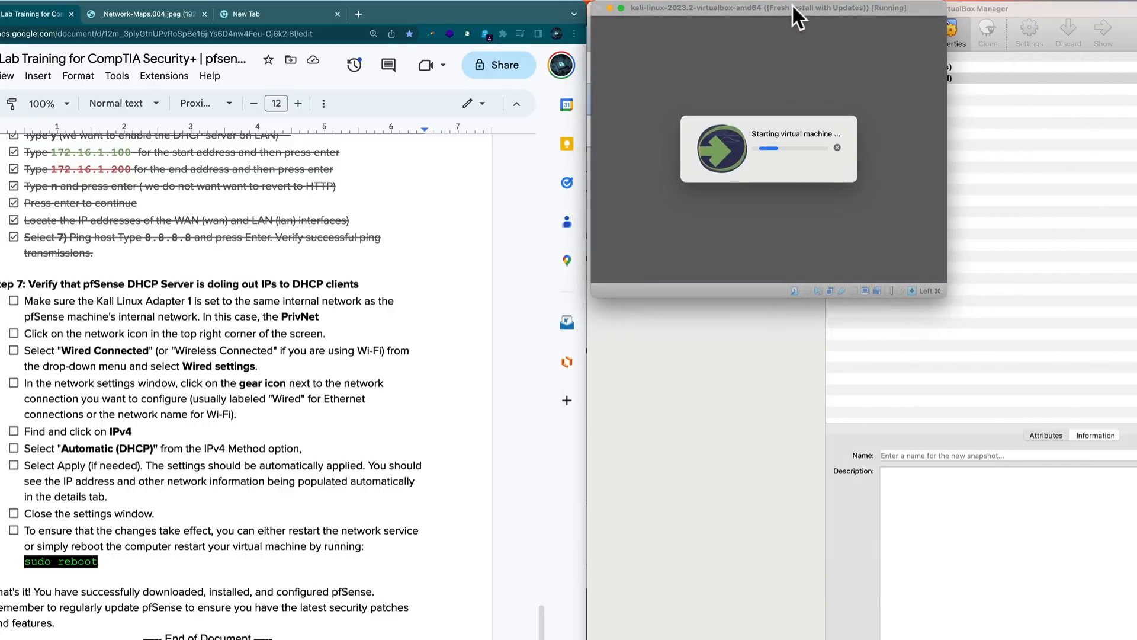
{"action": "left_click", "coordinate": [171, 13]}
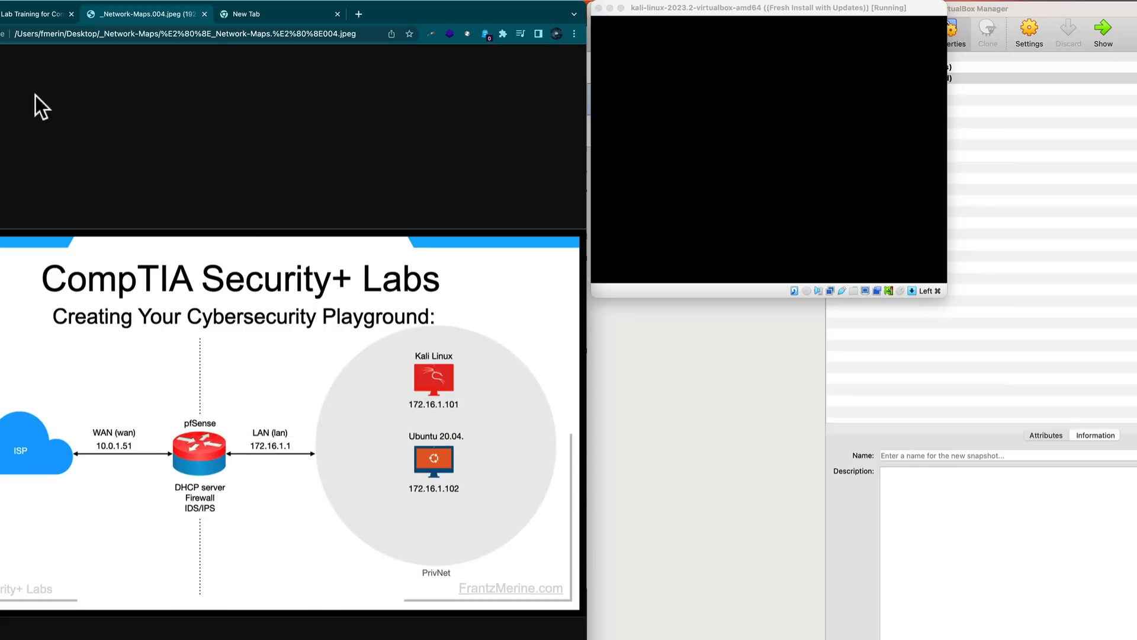
{"action": "left_click", "coordinate": [14, 14]}
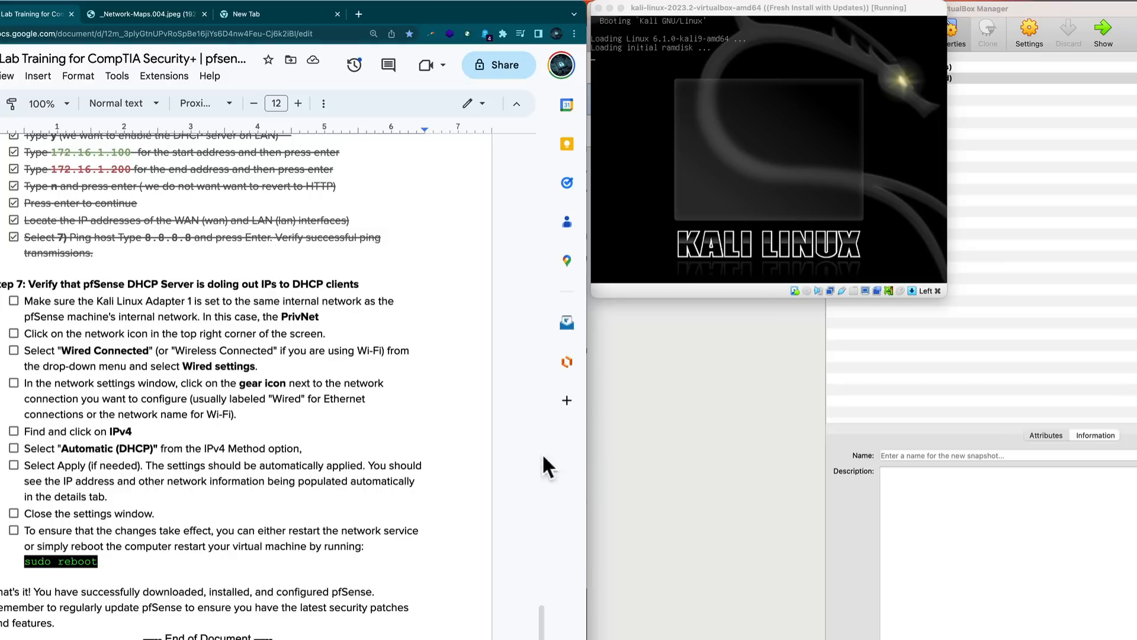
{"action": "left_click_drag", "start_coordinate": [724, 11], "coordinate": [769, 260]}
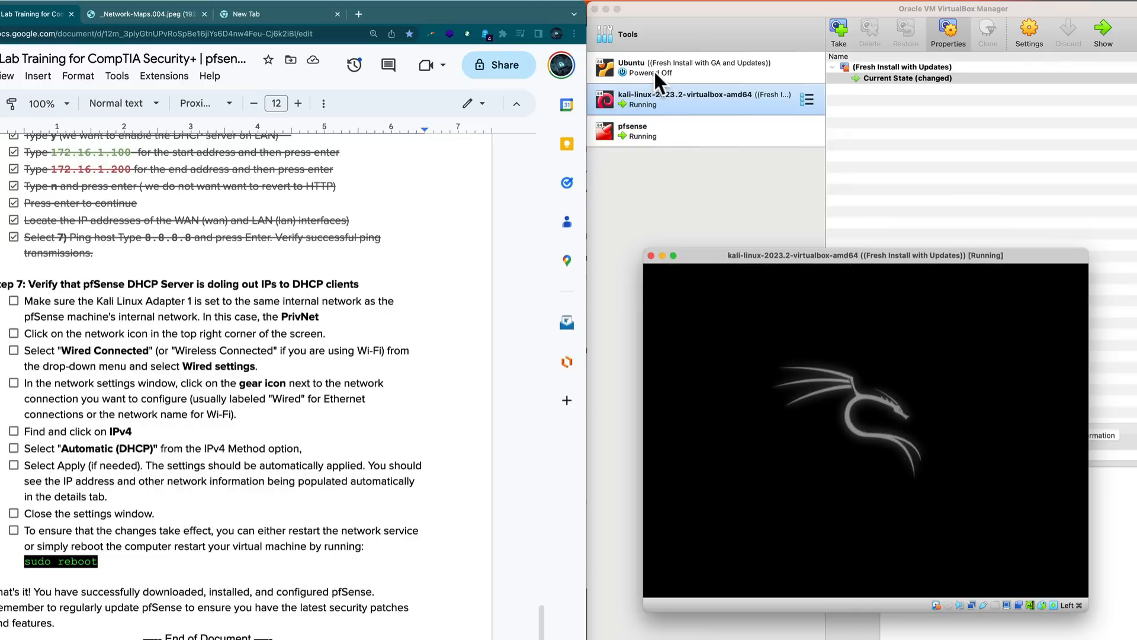
- Attach Adapter 1 of the Ubuntu VM to the internal network PrivNet, checking its advanced options
{"action": "left_click", "coordinate": [652, 69]}
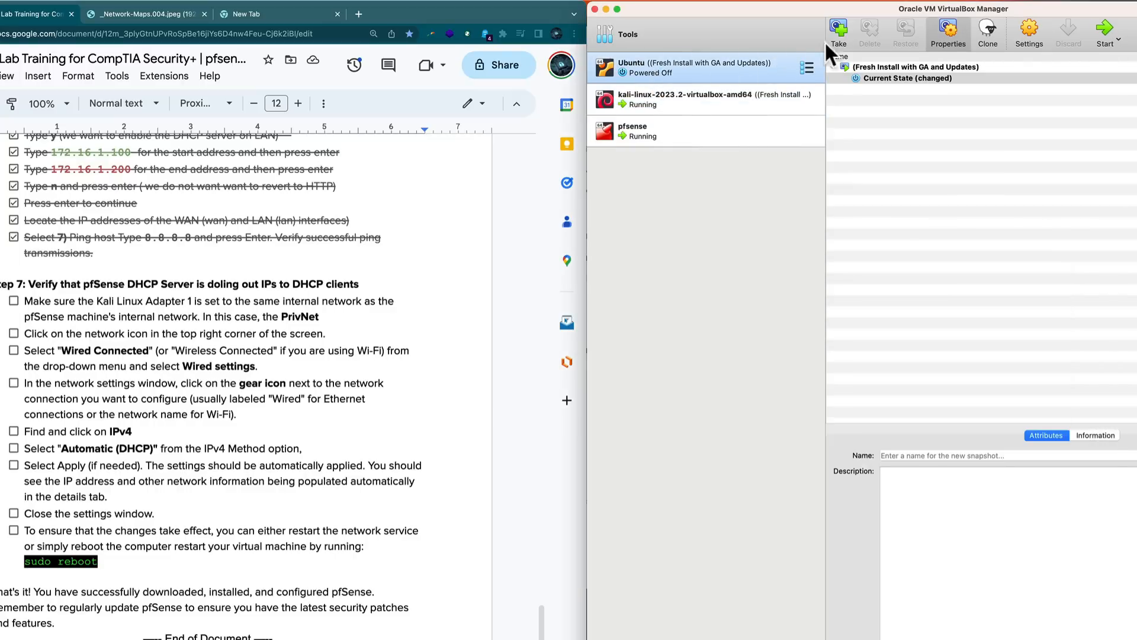
{"action": "left_click", "coordinate": [1031, 28]}
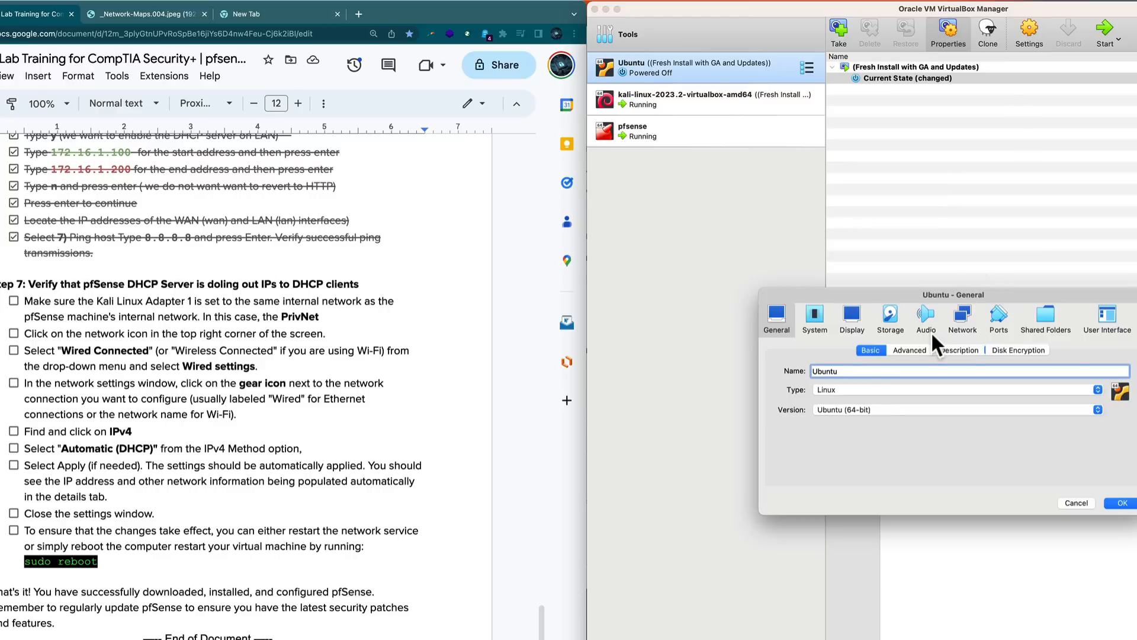
{"action": "left_click", "coordinate": [961, 315]}
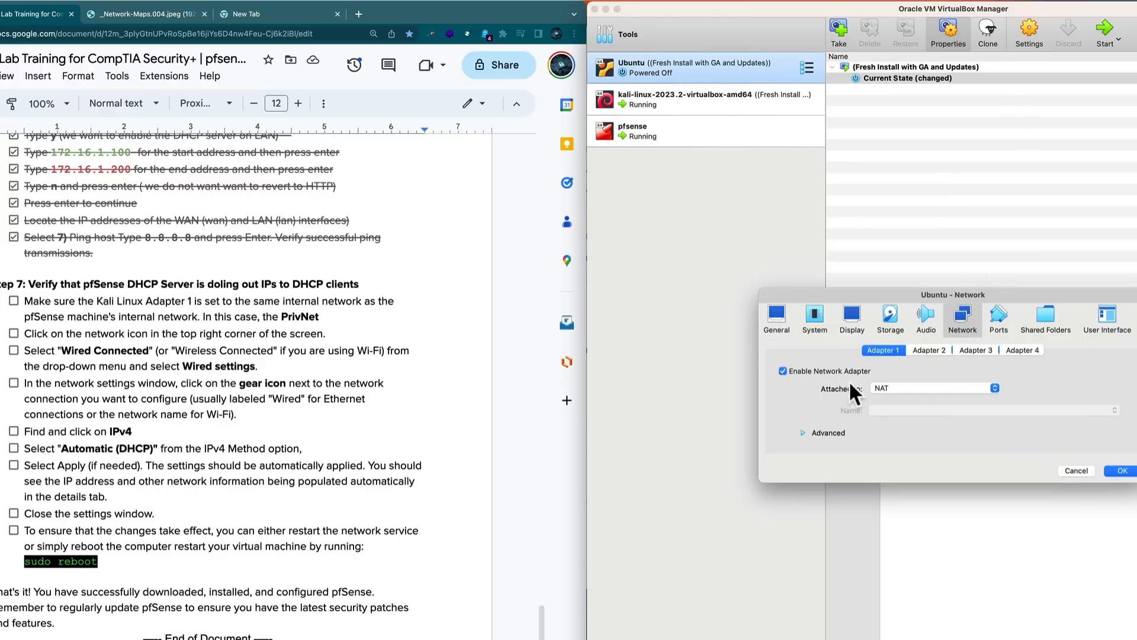
{"action": "left_click", "coordinate": [907, 387]}
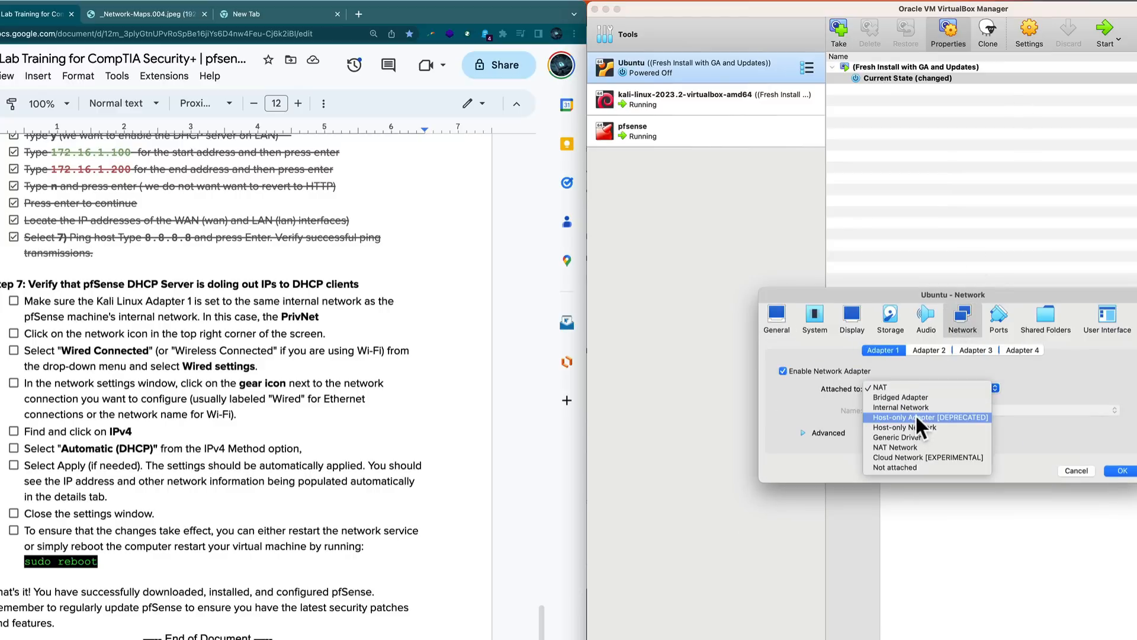
{"action": "left_click", "coordinate": [915, 407]}
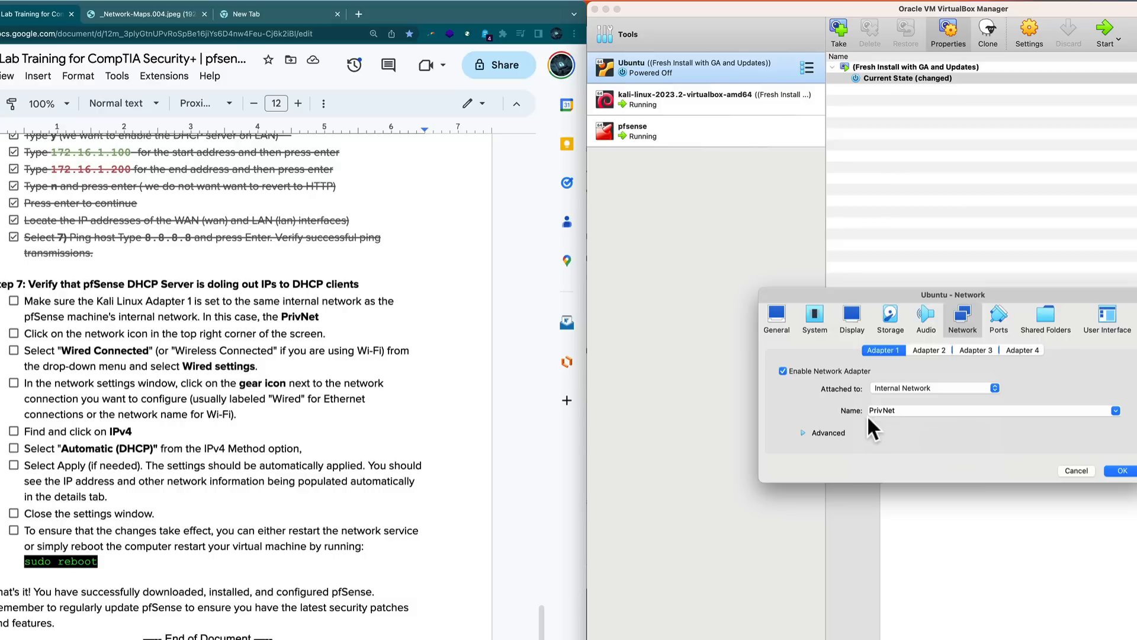
{"action": "left_click", "coordinate": [802, 431]}
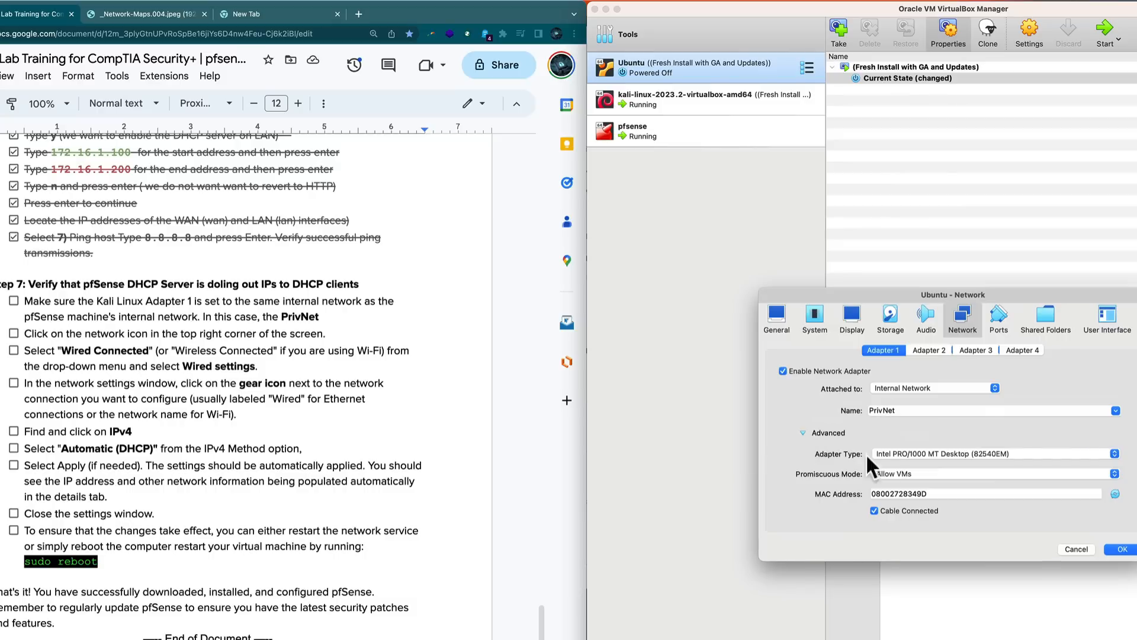
{"action": "left_click", "coordinate": [1121, 549]}
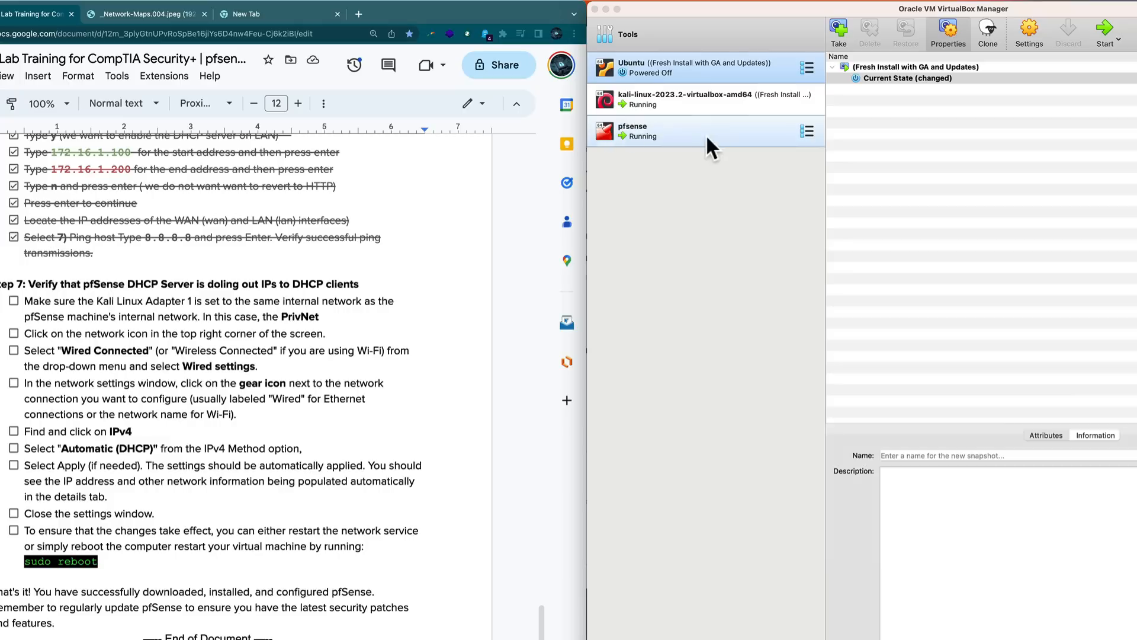
- Bring up the running Kali Linux VM and log in with its username and account password
{"action": "left_click", "coordinate": [689, 135]}
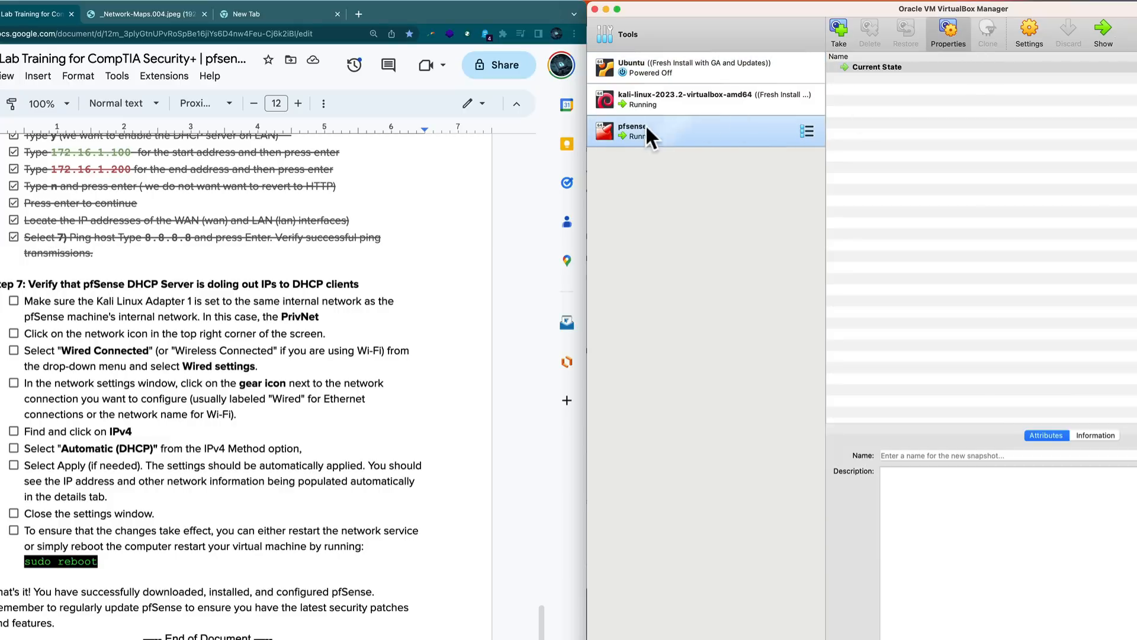
{"action": "left_click", "coordinate": [644, 100]}
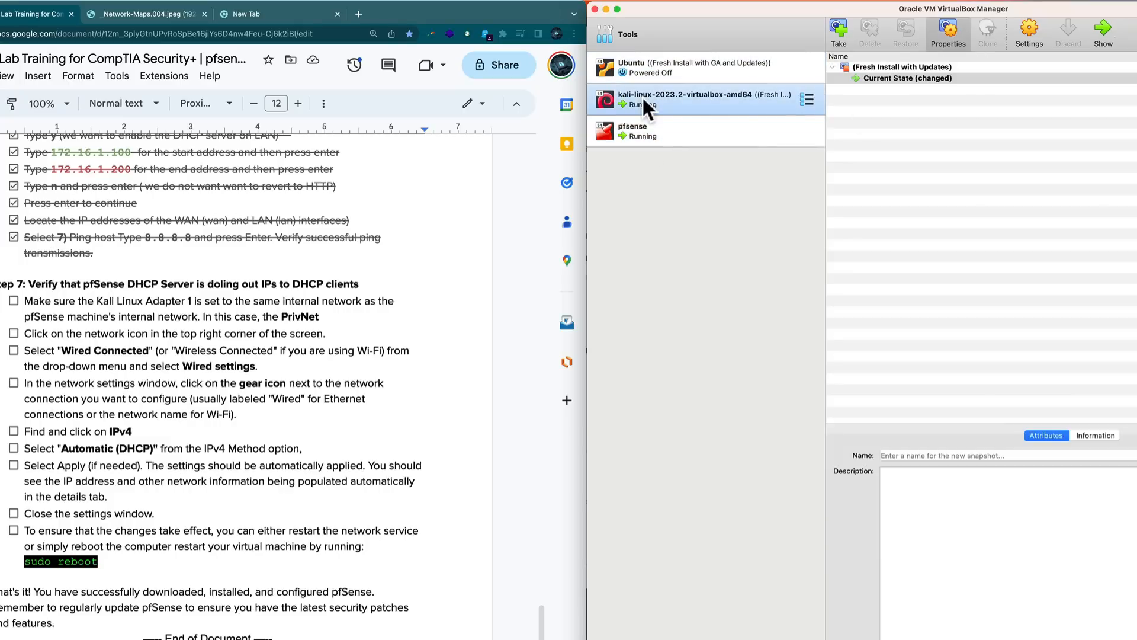
{"action": "left_click", "coordinate": [1100, 26]}
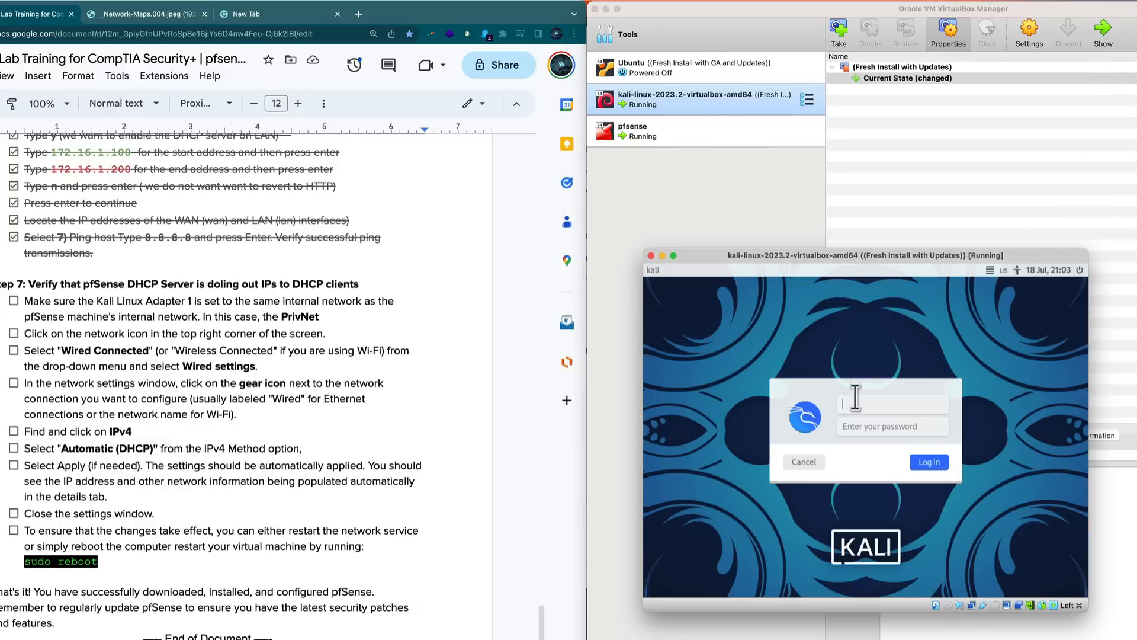
{"action": "type", "text": "kali"}
{"action": "key", "text": "Tab"}
{"action": "type", "text": "kali"}
{"action": "key", "text": "Return"}
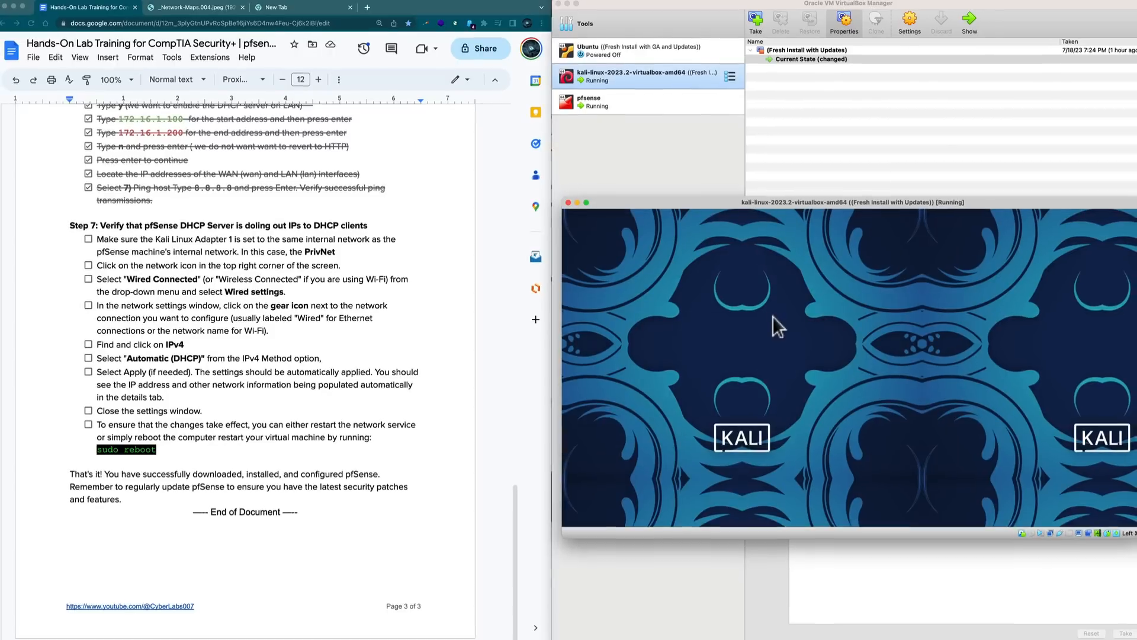
- Adjust the Kali Linux VM window's size and place it just below the VirtualBox machine list
{"action": "left_click_drag", "start_coordinate": [695, 202], "coordinate": [689, 5]}
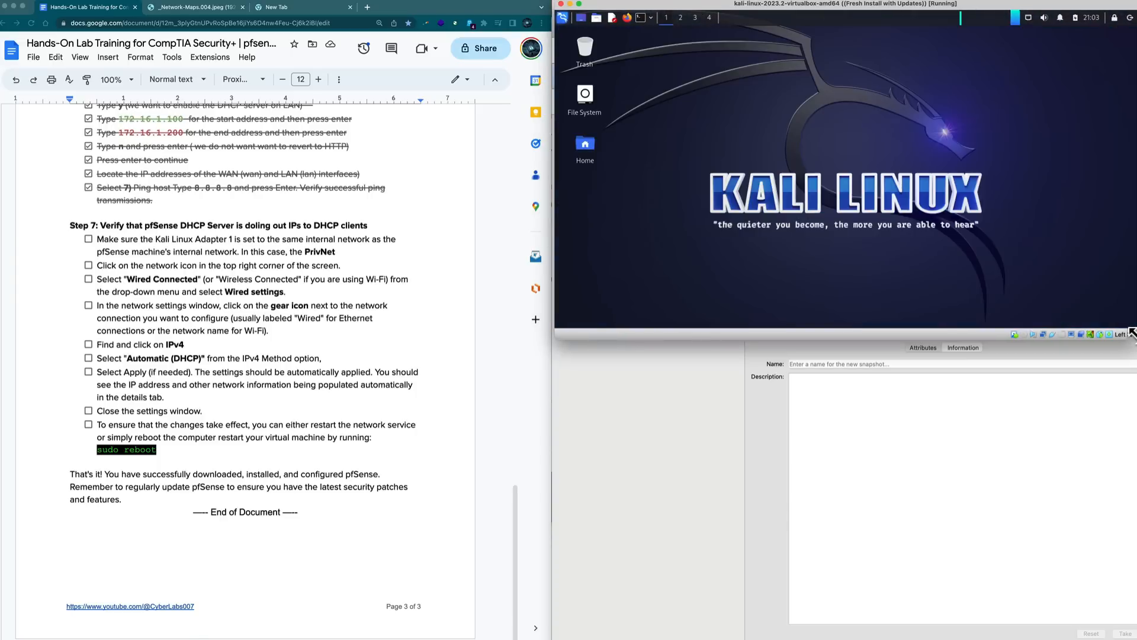
{"action": "left_click_drag", "start_coordinate": [1135, 336], "coordinate": [1136, 341]}
{"action": "left_click_drag", "start_coordinate": [744, 4], "coordinate": [746, 145]}
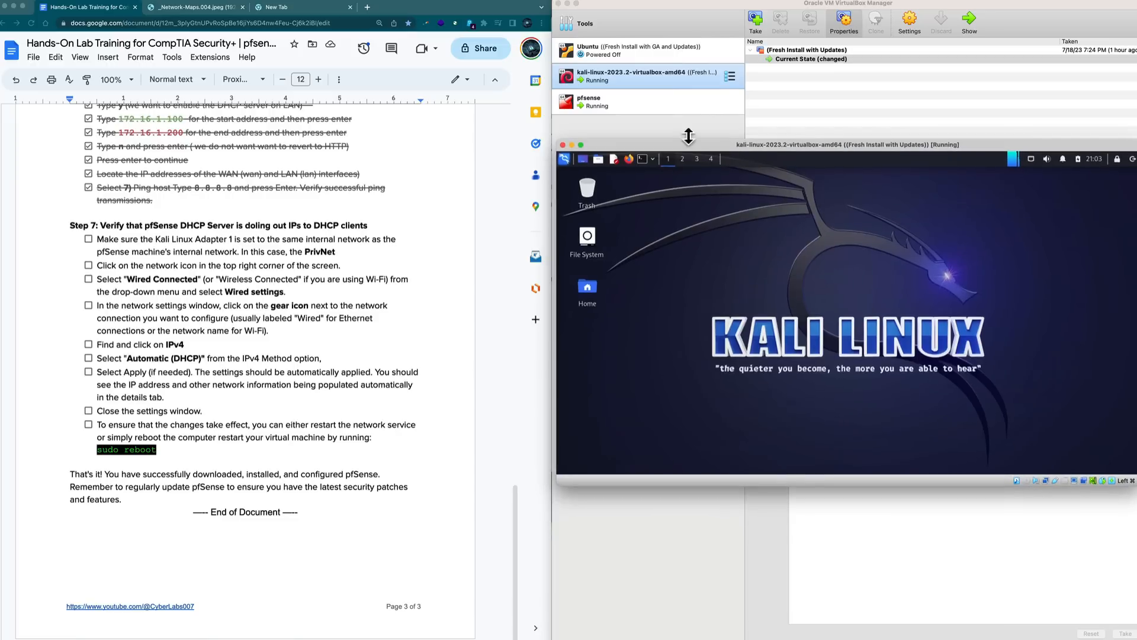
- Start the Ubuntu VM and move its window clear of the lab checklist and the machine list
{"action": "left_click", "coordinate": [628, 51]}
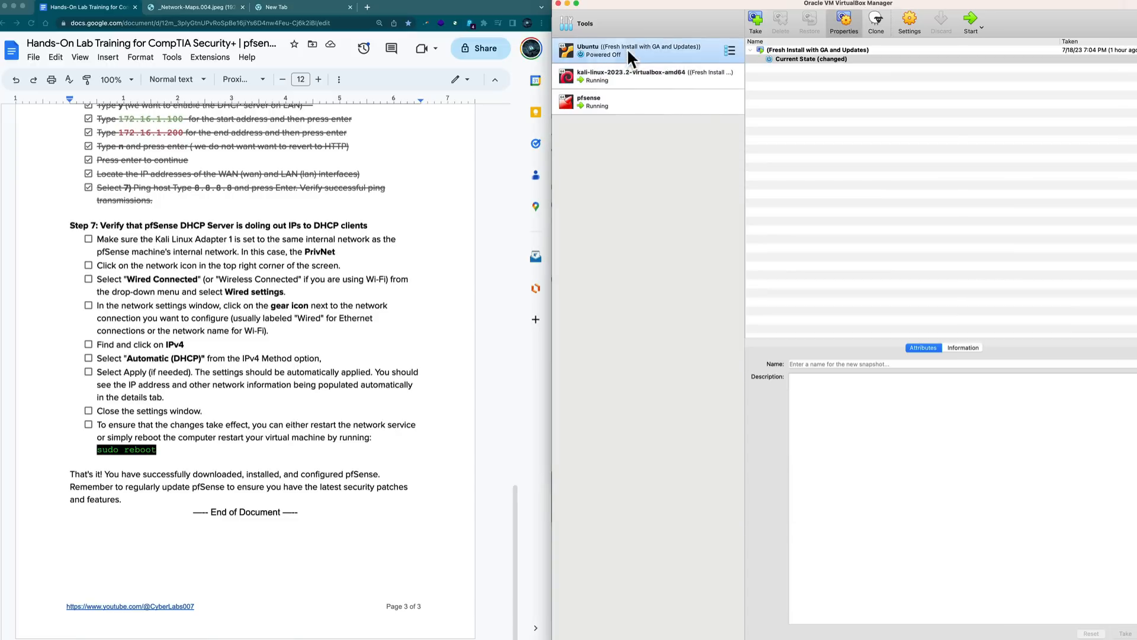
{"action": "left_click", "coordinate": [971, 23]}
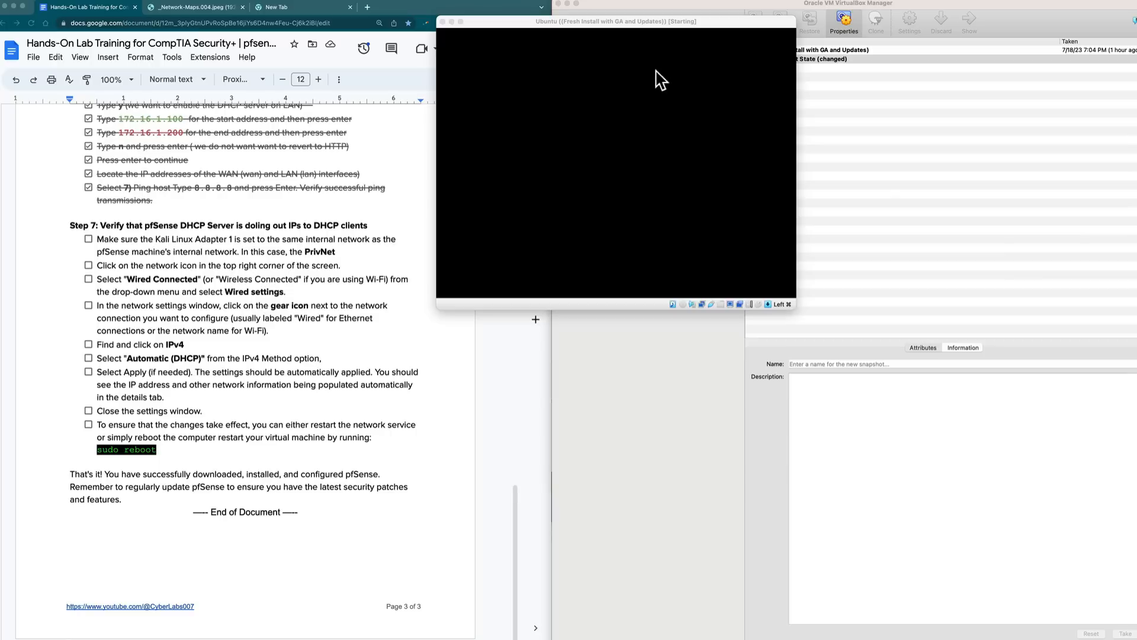
{"action": "left_click_drag", "start_coordinate": [667, 22], "coordinate": [816, 154]}
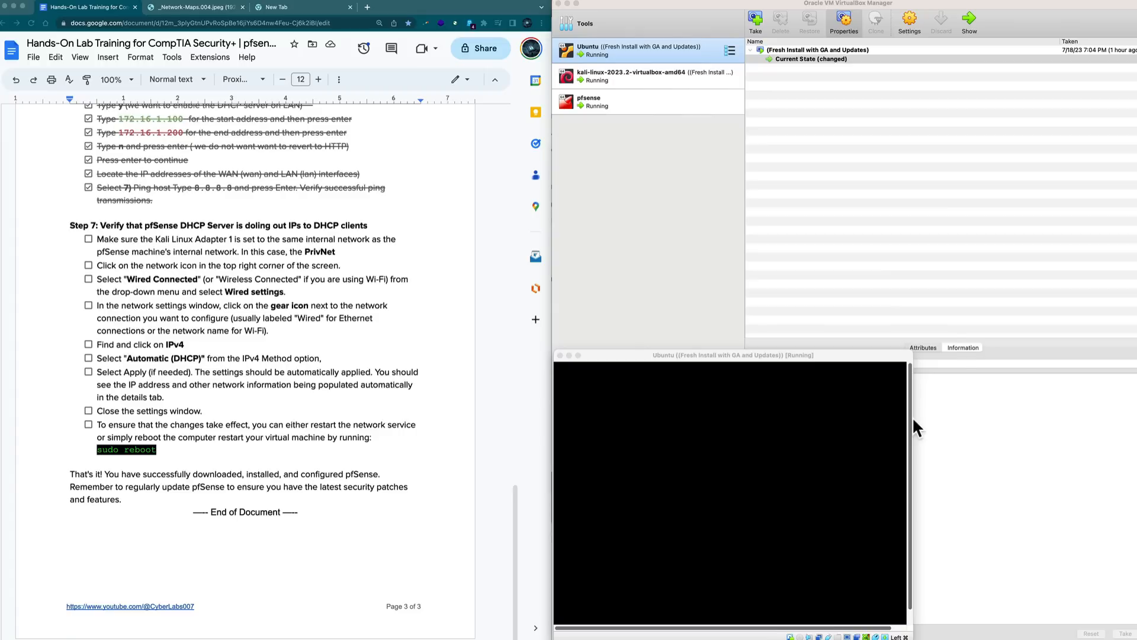
{"action": "key", "text": "super"}
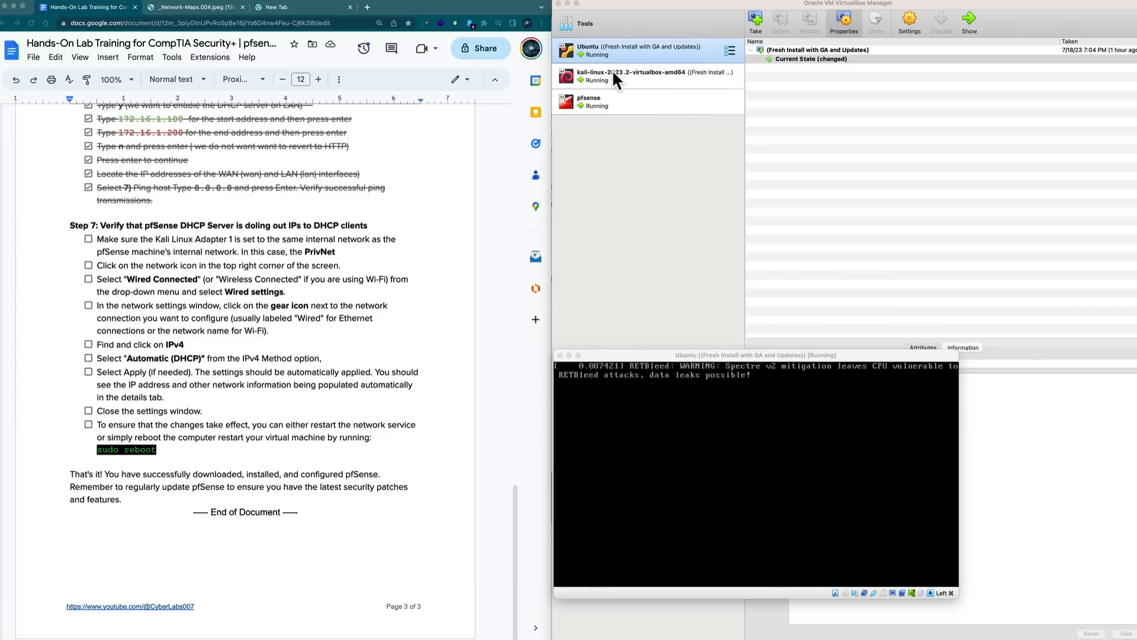
- Bring the Kali Linux VM back into view, move its window up, and open a terminal from its desktop
{"action": "left_click", "coordinate": [613, 71]}
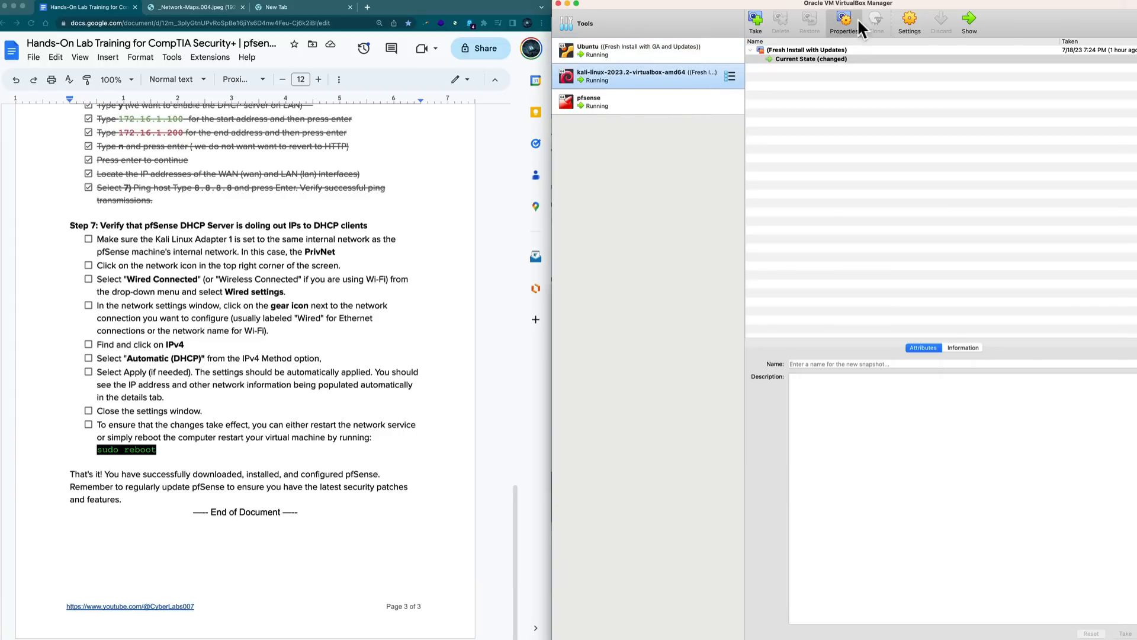
{"action": "left_click", "coordinate": [968, 17]}
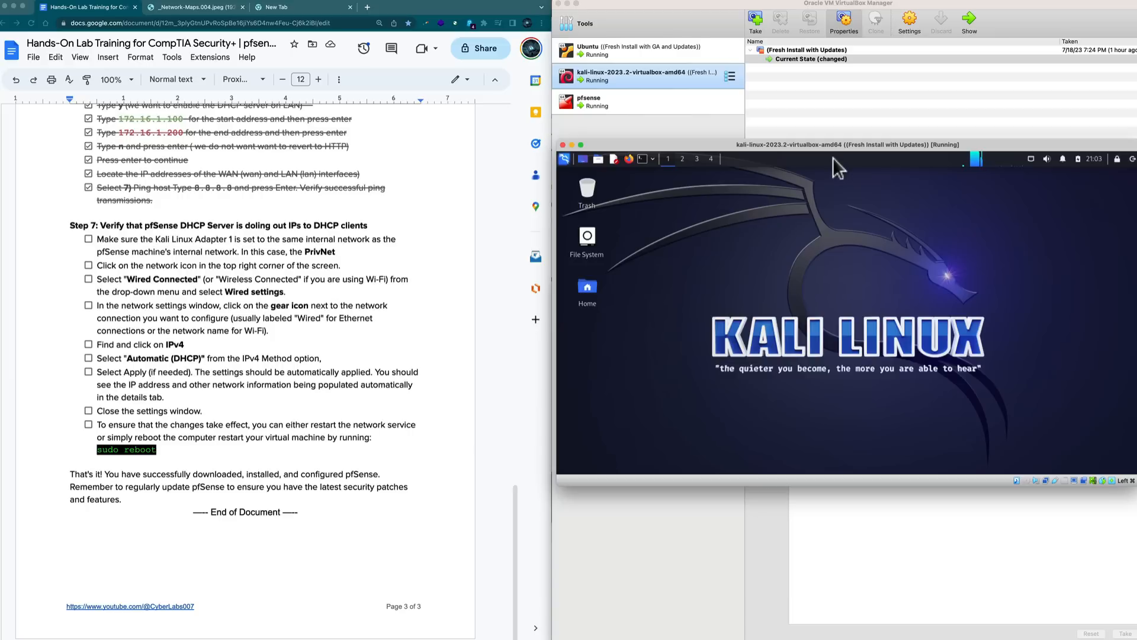
{"action": "left_click_drag", "start_coordinate": [835, 150], "coordinate": [829, 13]}
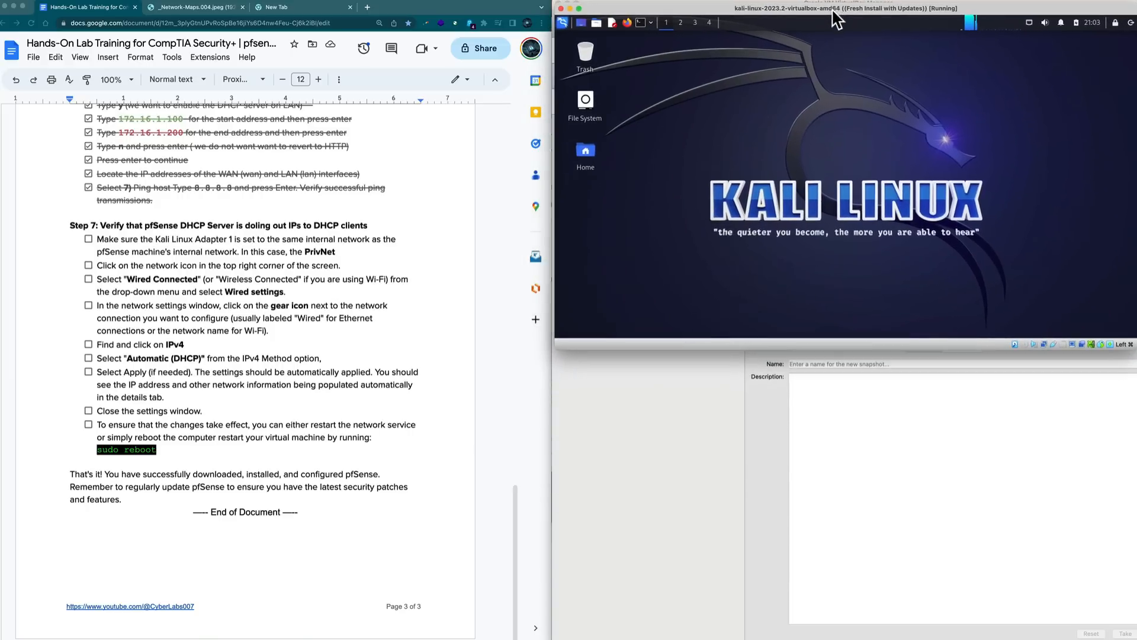
{"action": "right_click", "coordinate": [726, 110]}
{"action": "left_click", "coordinate": [730, 92]}
{"action": "right_click", "coordinate": [745, 128]}
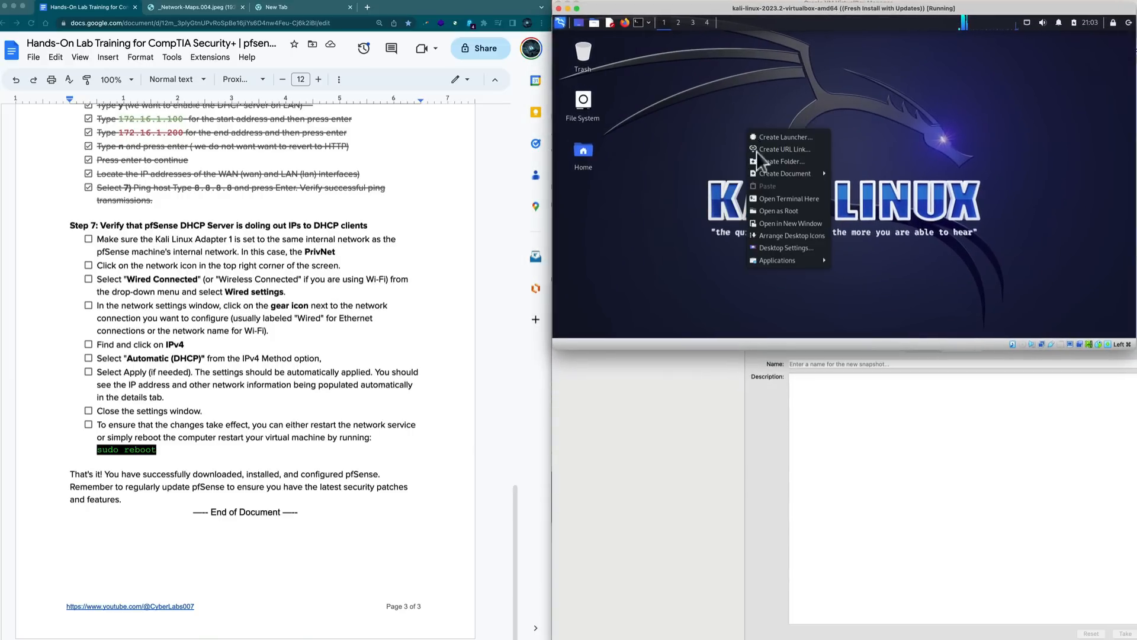
{"action": "left_click", "coordinate": [787, 199]}
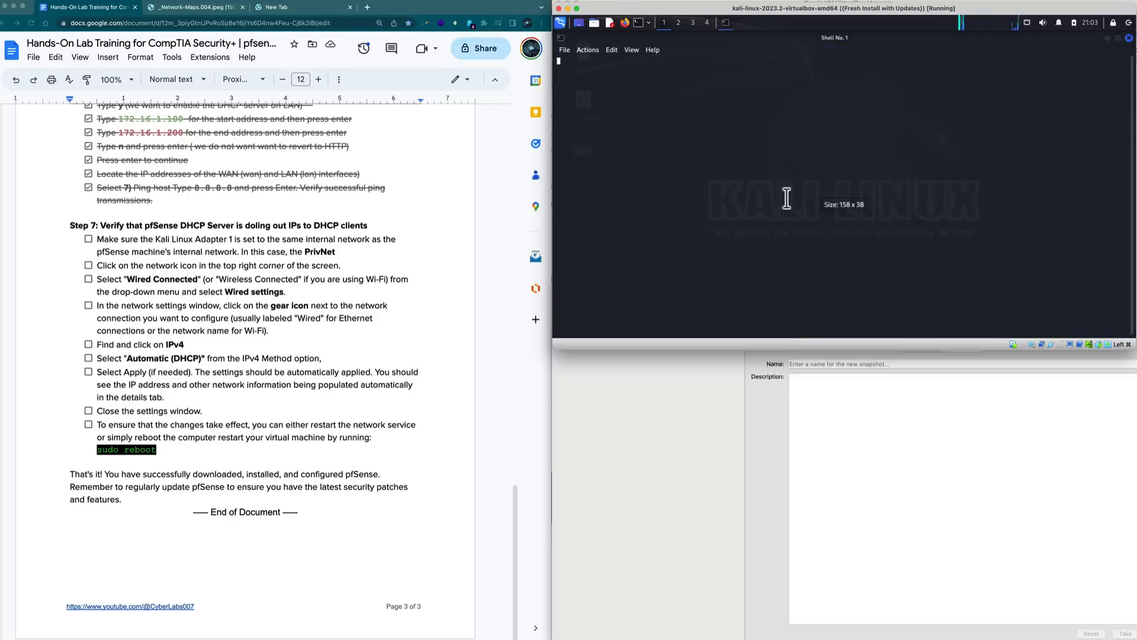
- Enlarge the Kali terminal text, run ip add to check the eth0 address, and open the network map for comparison
{"action": "key", "text": "ctrl+plus"}
{"action": "key", "text": "ctrl+plus"}
{"action": "key", "text": "ctrl+plus"}
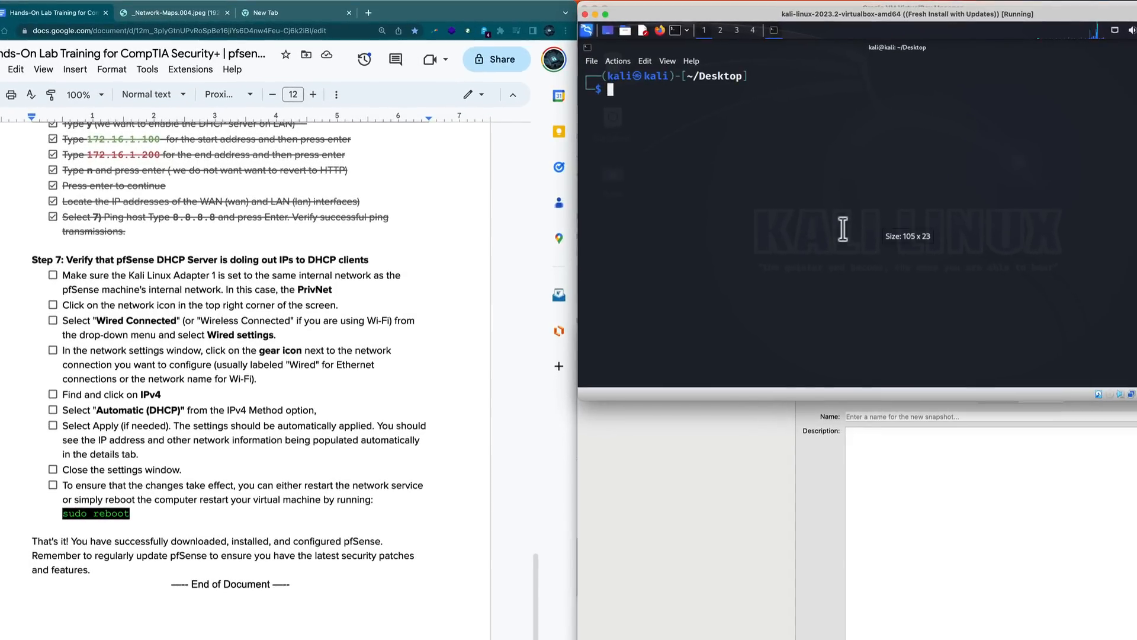
{"action": "type", "text": "ip add"}
{"action": "key", "text": "Return"}
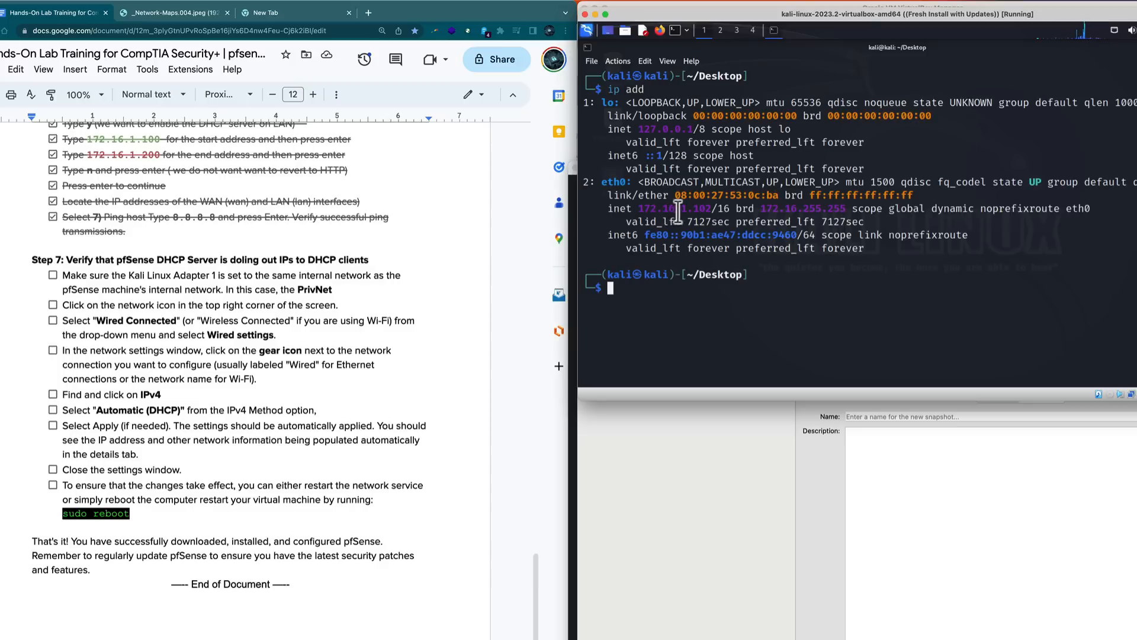
{"action": "left_click", "coordinate": [160, 12]}
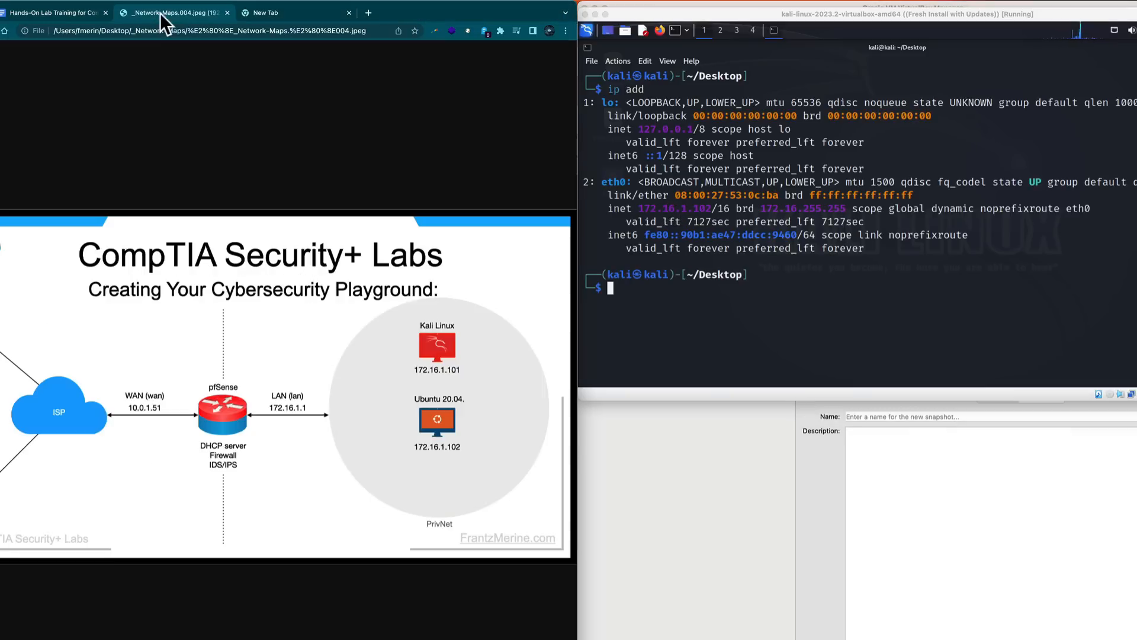